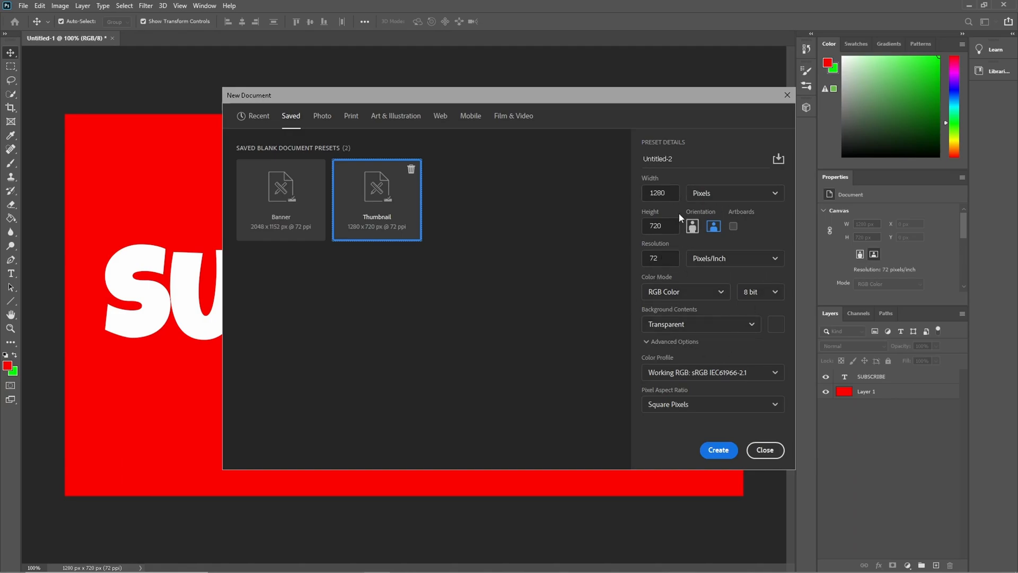
Create a 1280 x 720 px document from the saved Thumbnail preset and open the Thumbnail pictures folder in File Explorer
{"action": "left_click", "coordinate": [725, 455]}
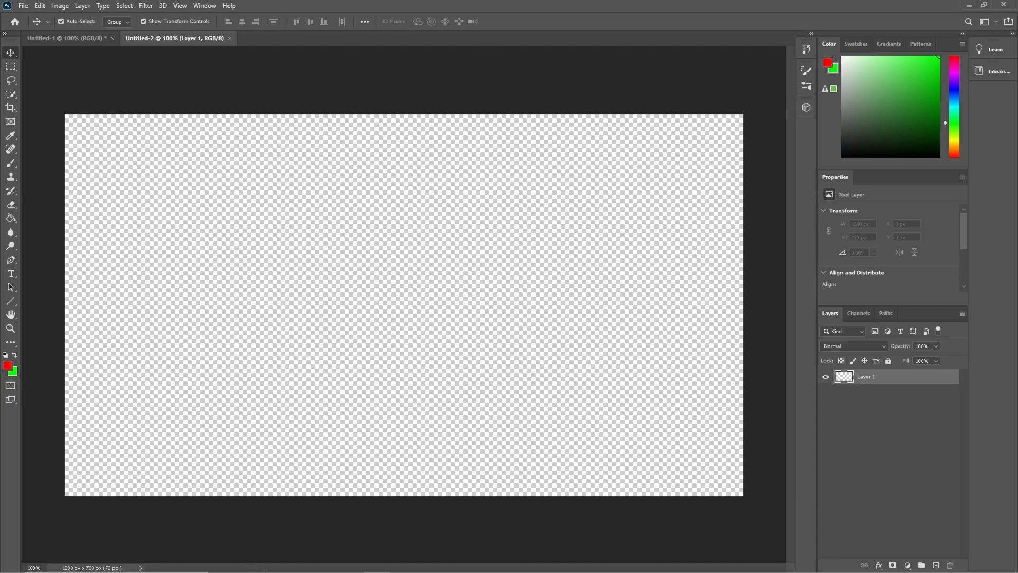
{"action": "left_click", "coordinate": [270, 564]}
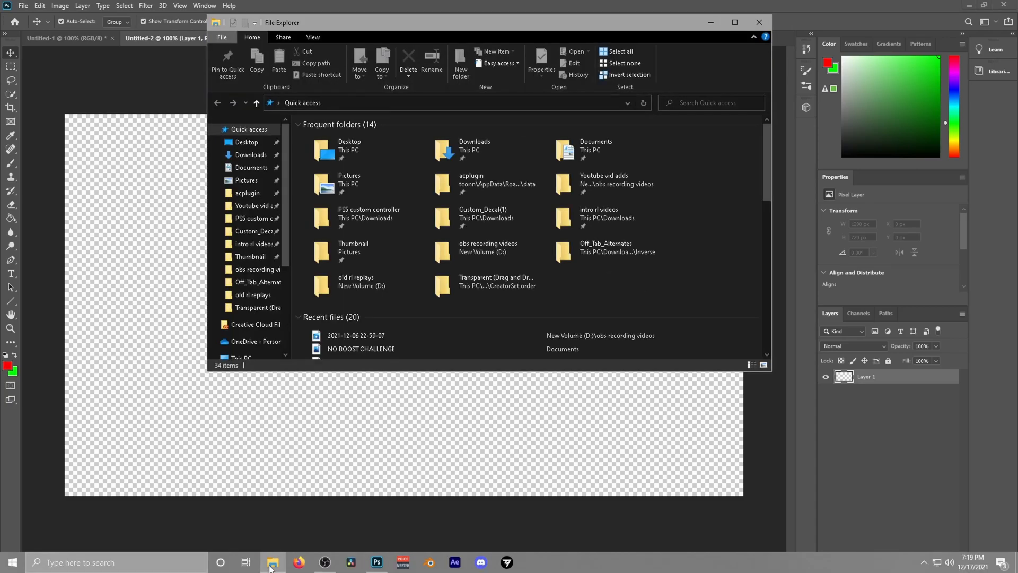
{"action": "left_click", "coordinate": [249, 258]}
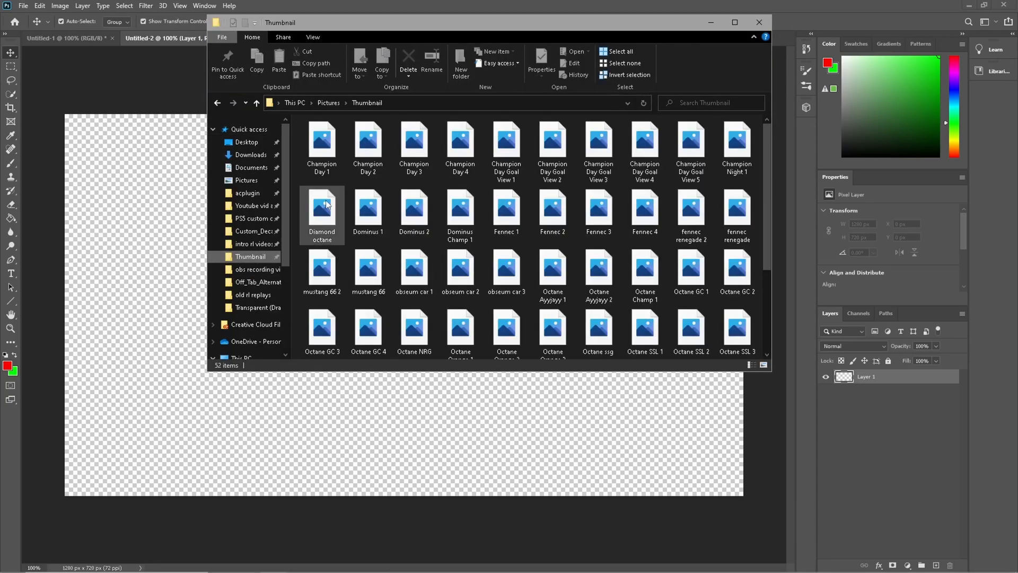
Open Champion Day 1 in the photo viewer and look through the stadium backgrounds and green-screen car images
{"action": "left_click", "coordinate": [336, 153]}
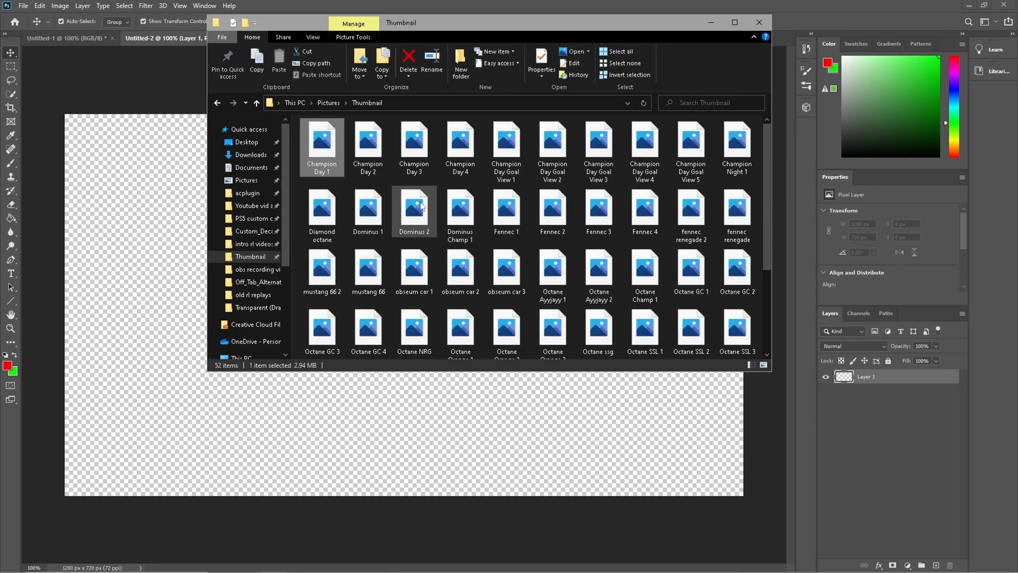
{"action": "double_click", "coordinate": [336, 148]}
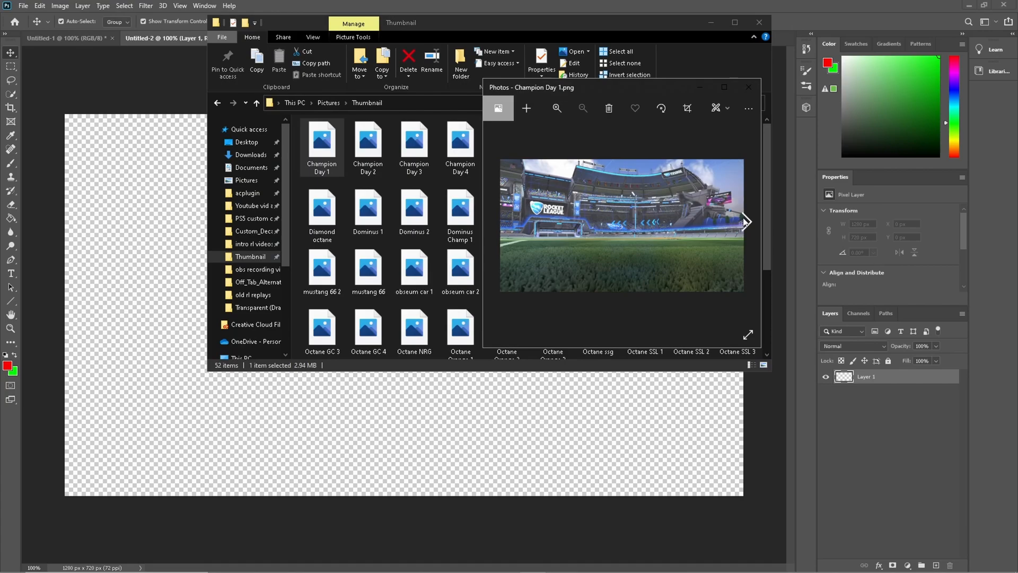
{"action": "left_click", "coordinate": [746, 222]}
{"action": "left_click", "coordinate": [745, 222]}
{"action": "left_click", "coordinate": [746, 222]}
{"action": "left_click", "coordinate": [745, 221]}
{"action": "left_click", "coordinate": [745, 221]}
{"action": "left_click", "coordinate": [746, 222]}
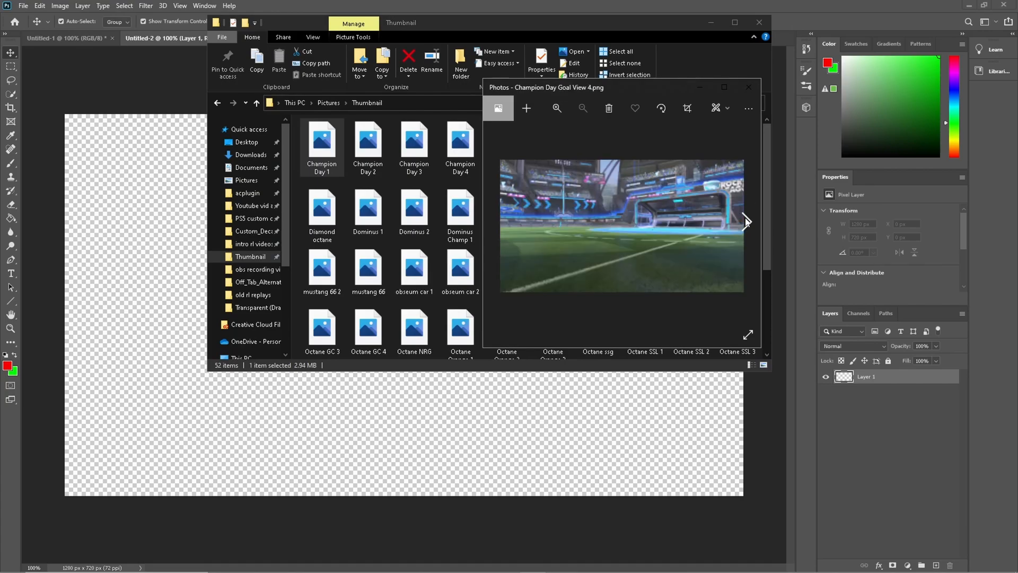
{"action": "left_click", "coordinate": [746, 221]}
{"action": "left_click", "coordinate": [746, 222]}
{"action": "left_click", "coordinate": [746, 221]}
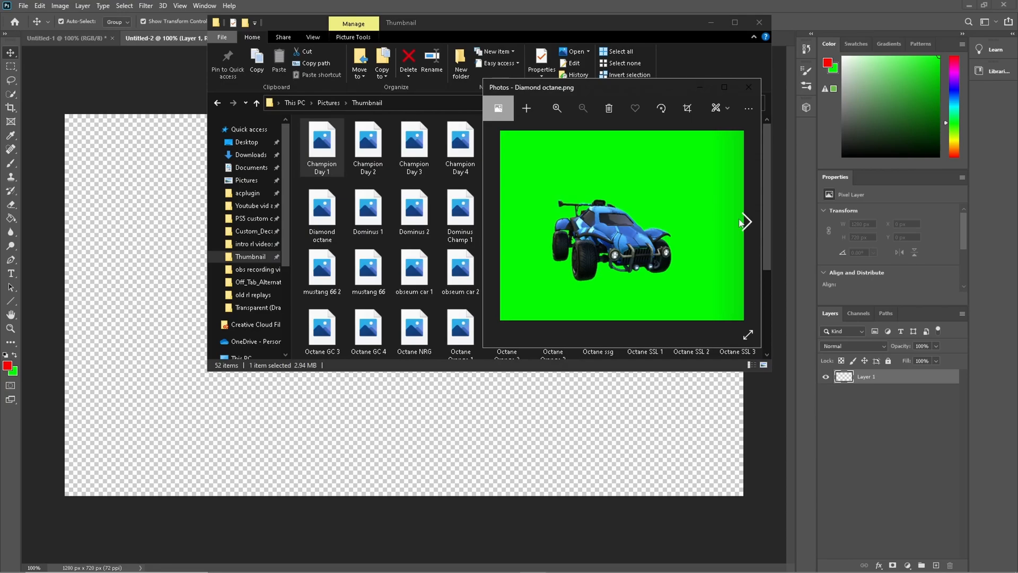
{"action": "left_click", "coordinate": [745, 221]}
{"action": "left_click", "coordinate": [745, 221]}
{"action": "left_click", "coordinate": [745, 221]}
{"action": "left_click", "coordinate": [746, 221]}
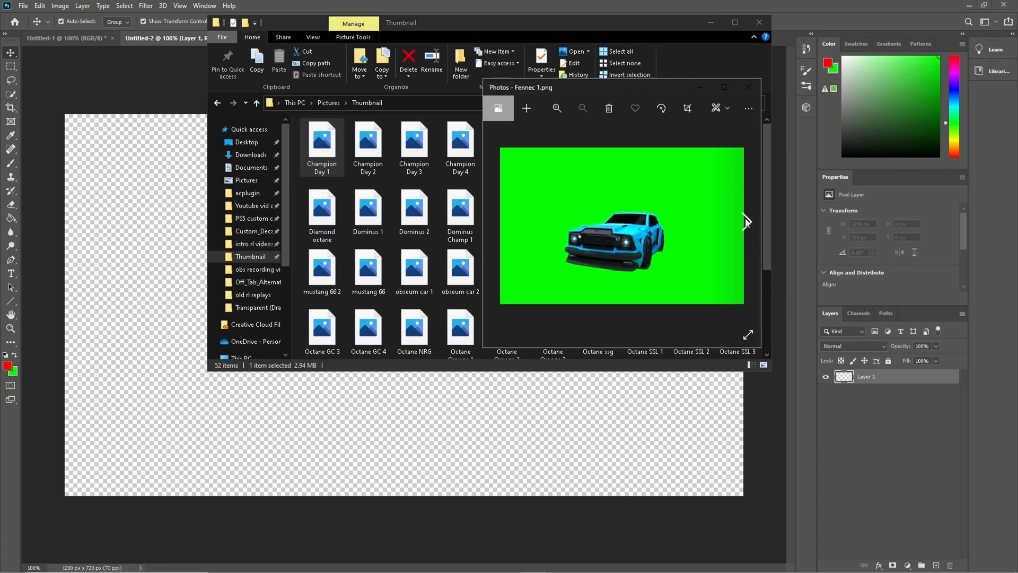
{"action": "left_click", "coordinate": [745, 221]}
{"action": "left_click", "coordinate": [745, 221]}
{"action": "left_click", "coordinate": [745, 220]}
{"action": "left_click", "coordinate": [745, 220]}
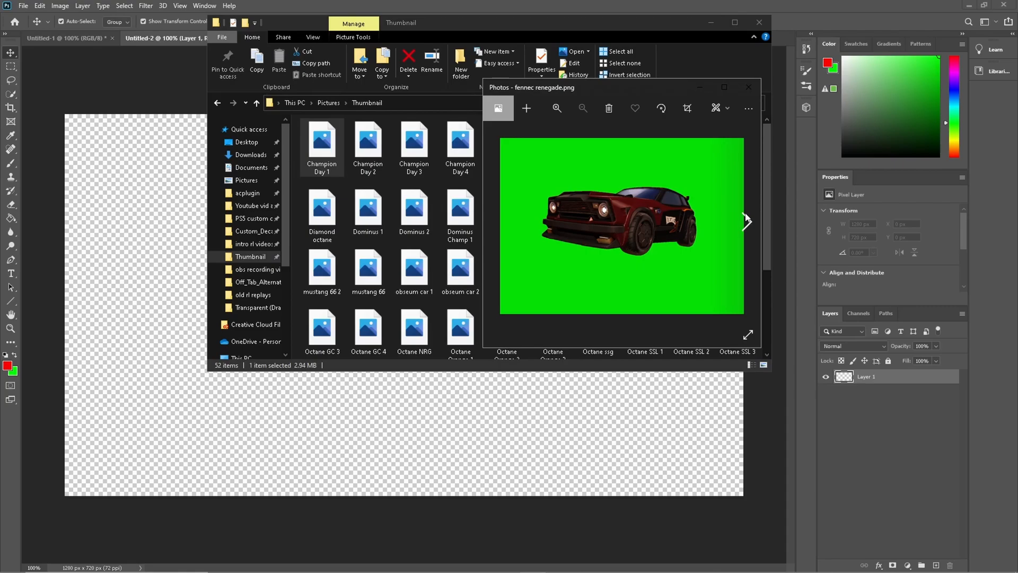
{"action": "left_click", "coordinate": [746, 221]}
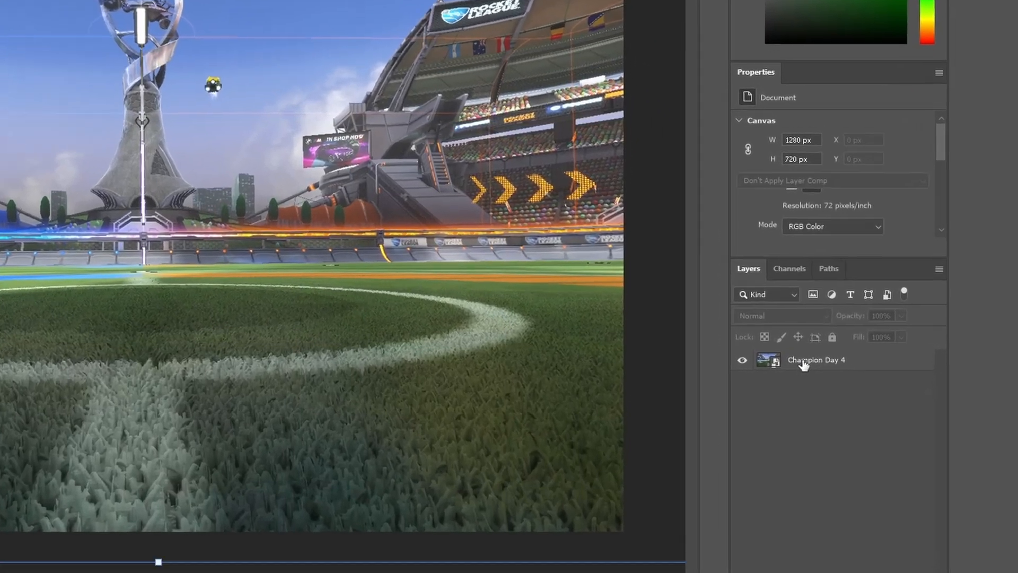
Rasterize the Champion Day 4 layer and clear the layer selection
{"action": "left_click", "coordinate": [868, 378]}
{"action": "right_click", "coordinate": [733, 345]}
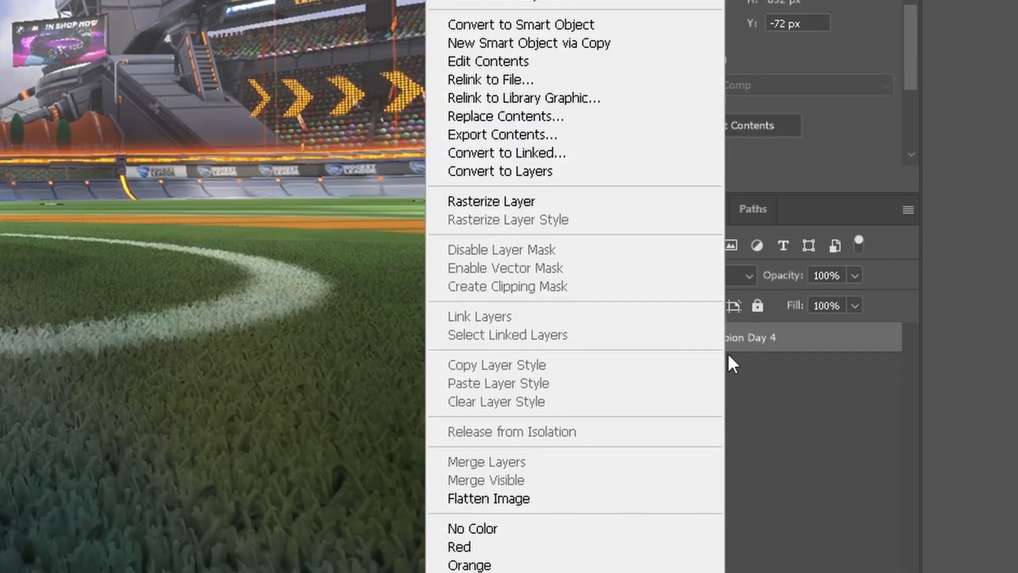
{"action": "left_click", "coordinate": [492, 300]}
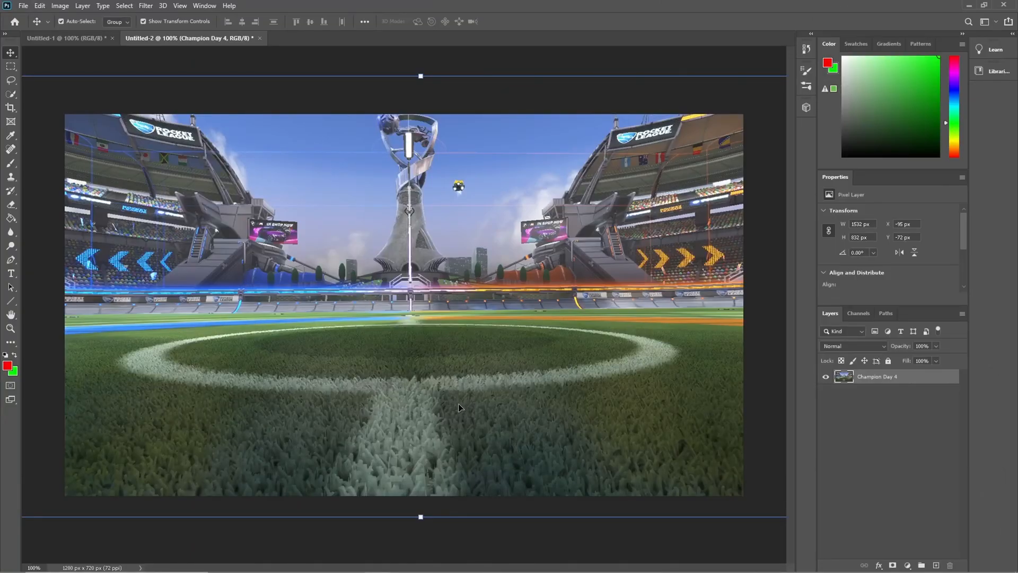
{"action": "left_click", "coordinate": [562, 538]}
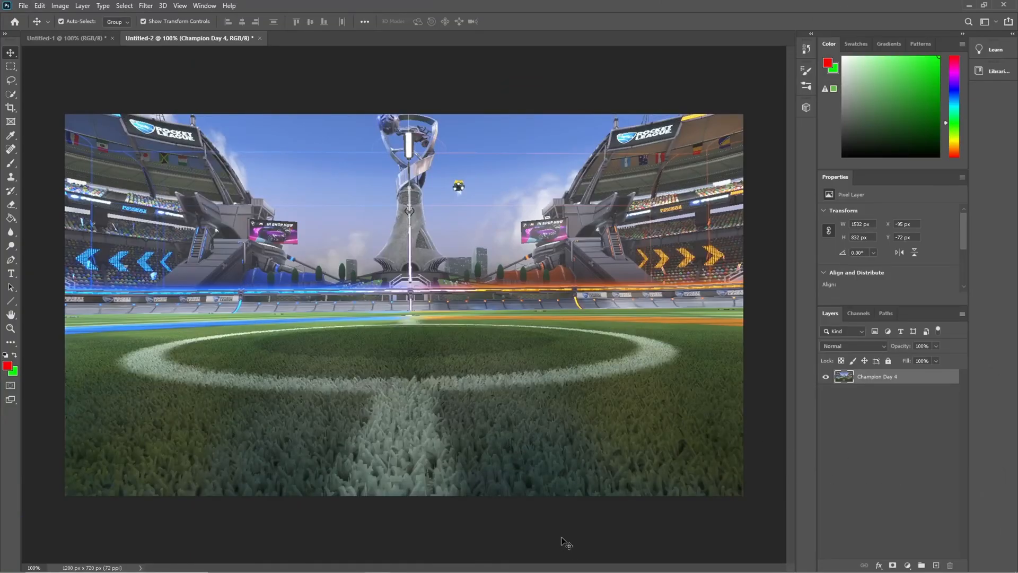
On the Champion Day 4 layer, make a full-width rectangular selection about 368 px high around the sky and stands above the field
{"action": "left_click", "coordinate": [879, 378]}
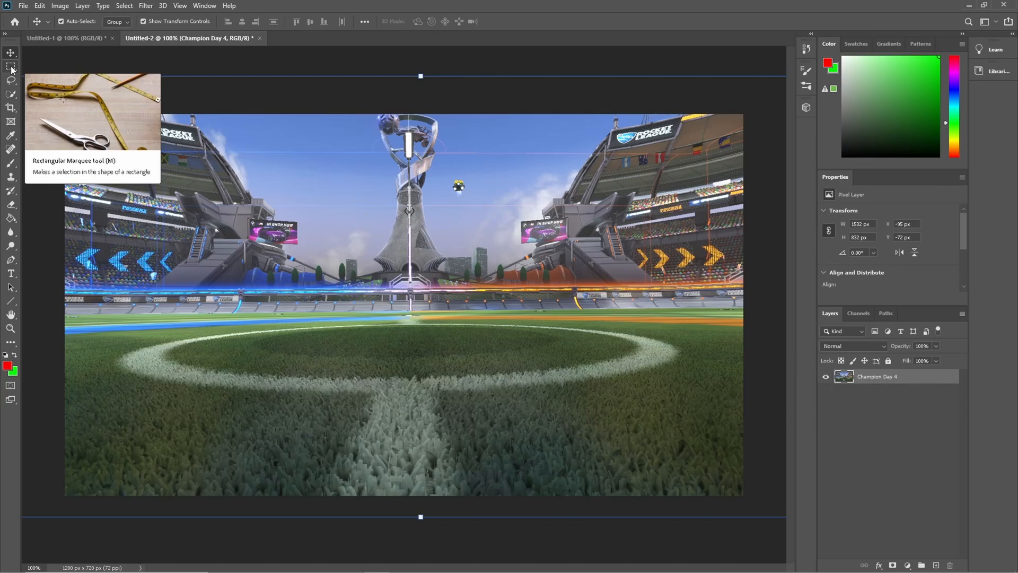
{"action": "key", "text": "m"}
{"action": "left_click_drag", "start_coordinate": [47, 107], "coordinate": [783, 309]}
{"action": "right_click", "coordinate": [783, 309]}
{"action": "left_click", "coordinate": [781, 263]}
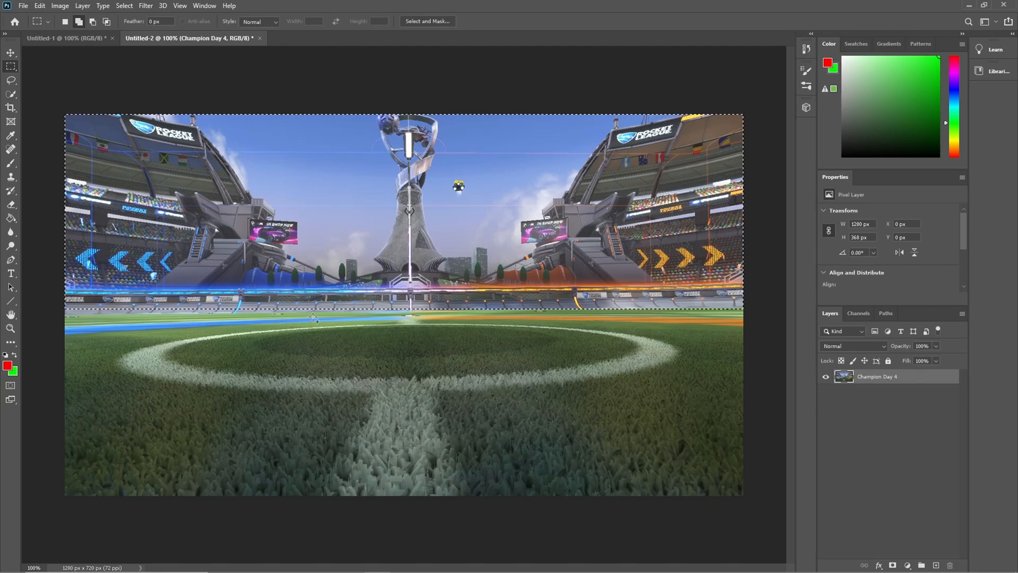
Feather the stadium selection by 25 px in Select and Mask and output it to a new layer
{"action": "left_click", "coordinate": [440, 21]}
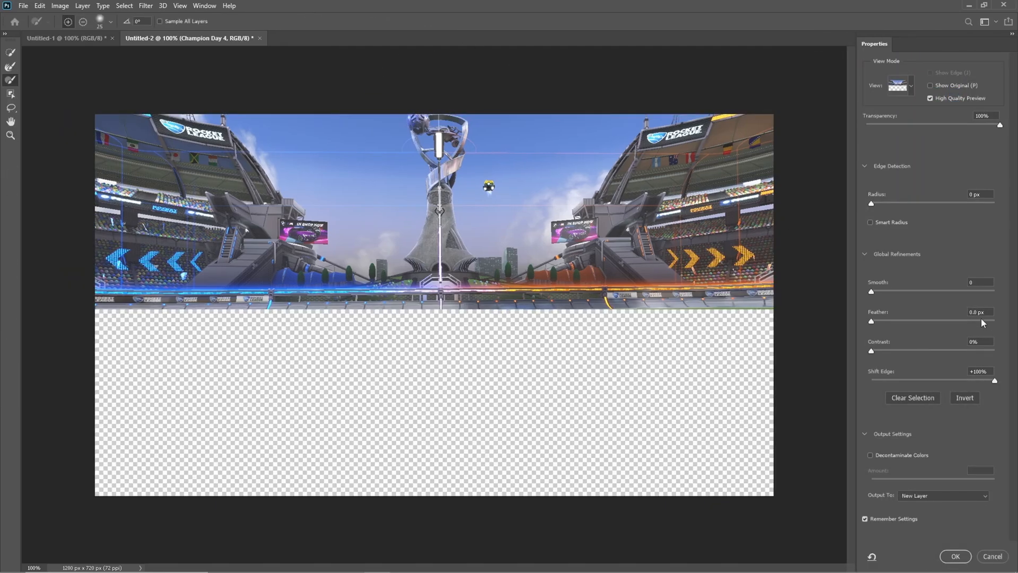
{"action": "key", "text": "BackSpace"}
{"action": "type", "text": "25"}
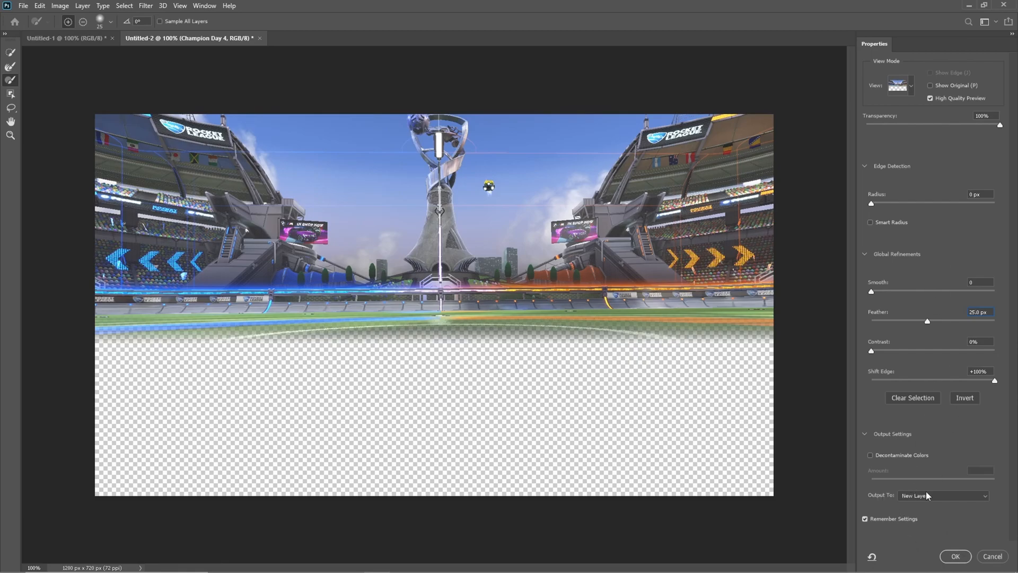
{"action": "left_click", "coordinate": [957, 556]}
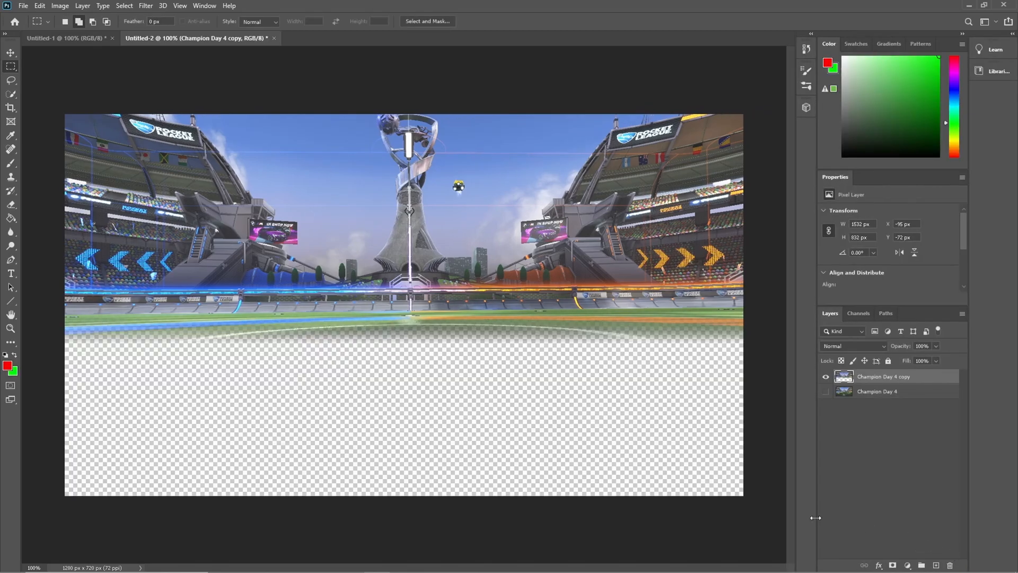
Undo the stadium cut-out layer, then redo Select and Mask with Shift Edge at 0% and output to a new layer
{"action": "key", "text": "ctrl+z"}
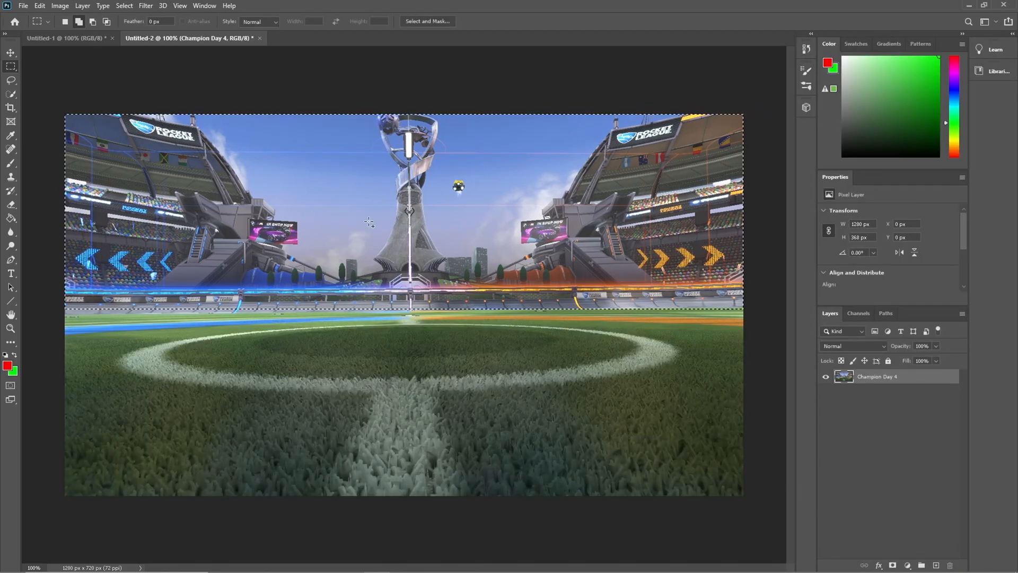
{"action": "left_click", "coordinate": [129, 7]}
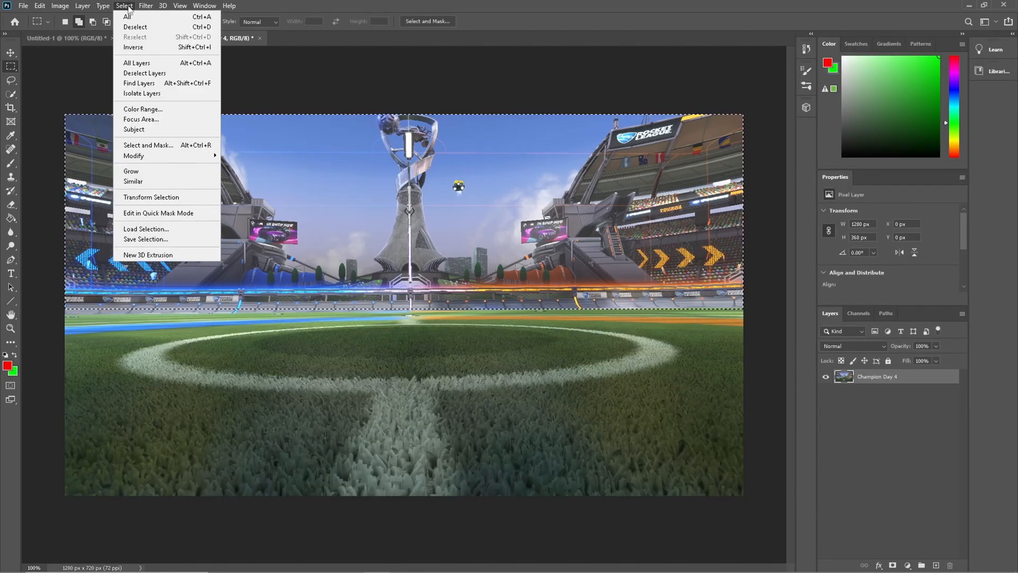
{"action": "left_click", "coordinate": [173, 144]}
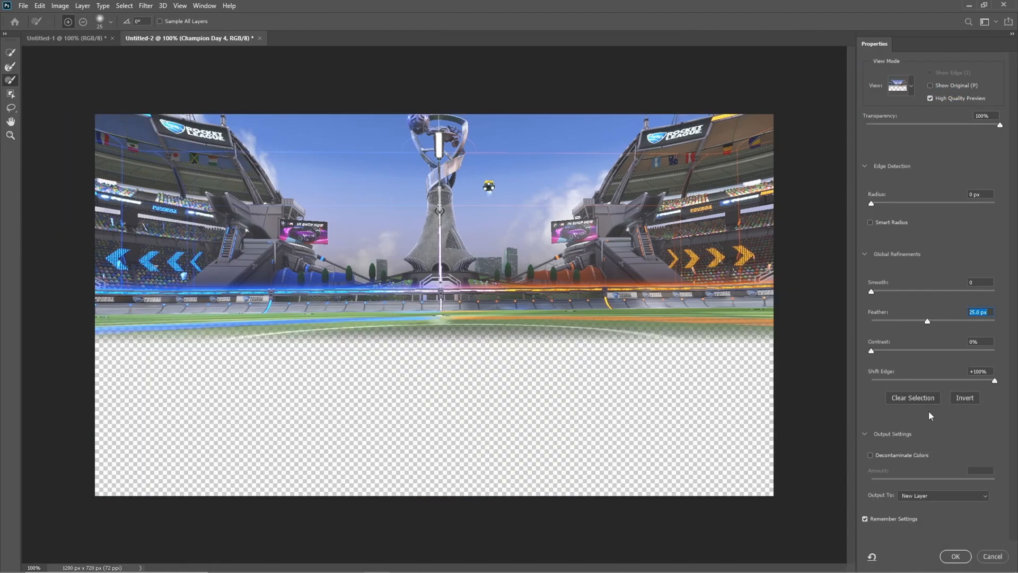
{"action": "left_click_drag", "start_coordinate": [1000, 382], "coordinate": [951, 382]}
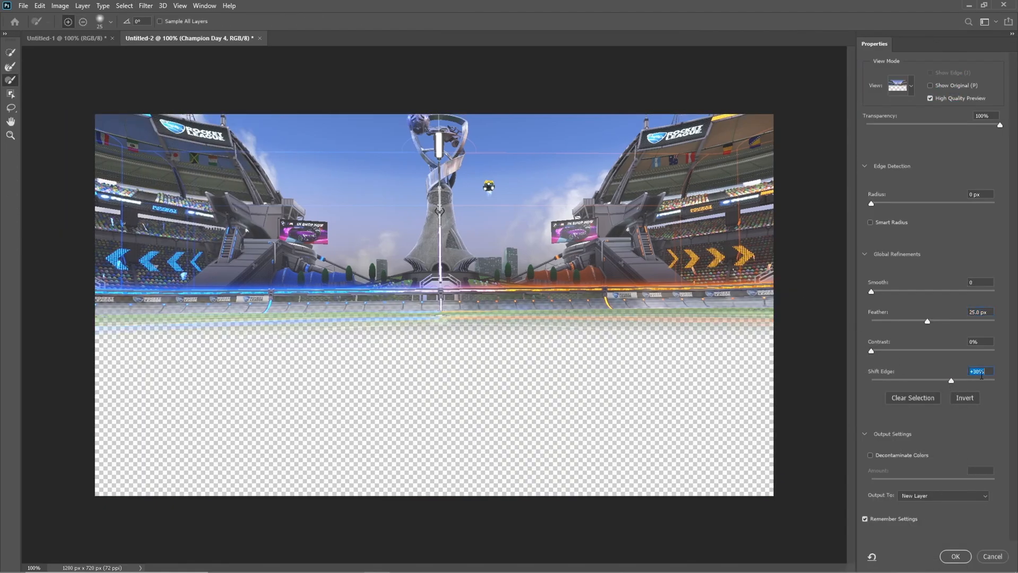
{"action": "left_click", "coordinate": [983, 373]}
{"action": "key", "text": "BackSpace"}
{"action": "key", "text": "BackSpace"}
{"action": "key", "text": "BackSpace"}
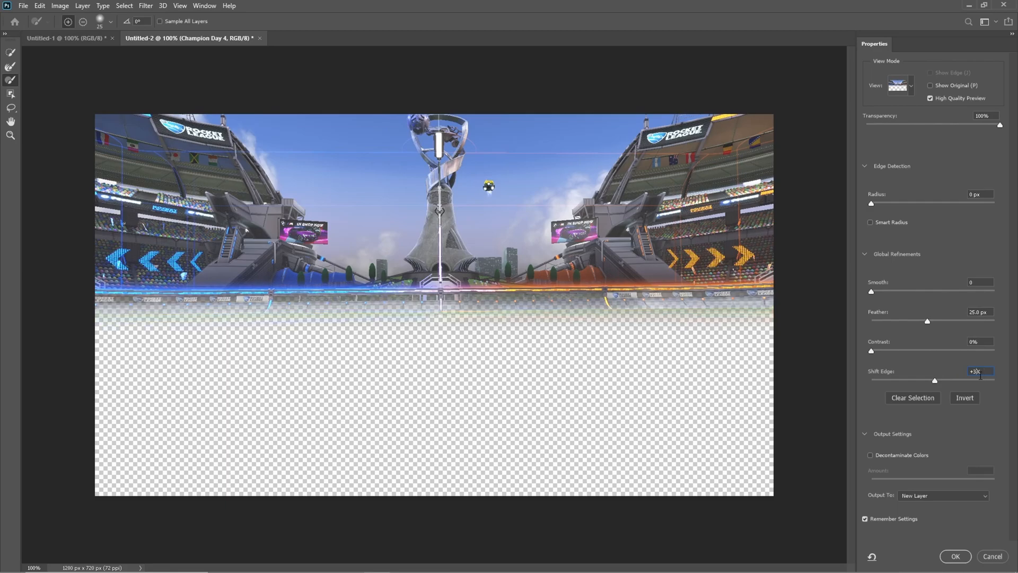
{"action": "type", "text": "0"}
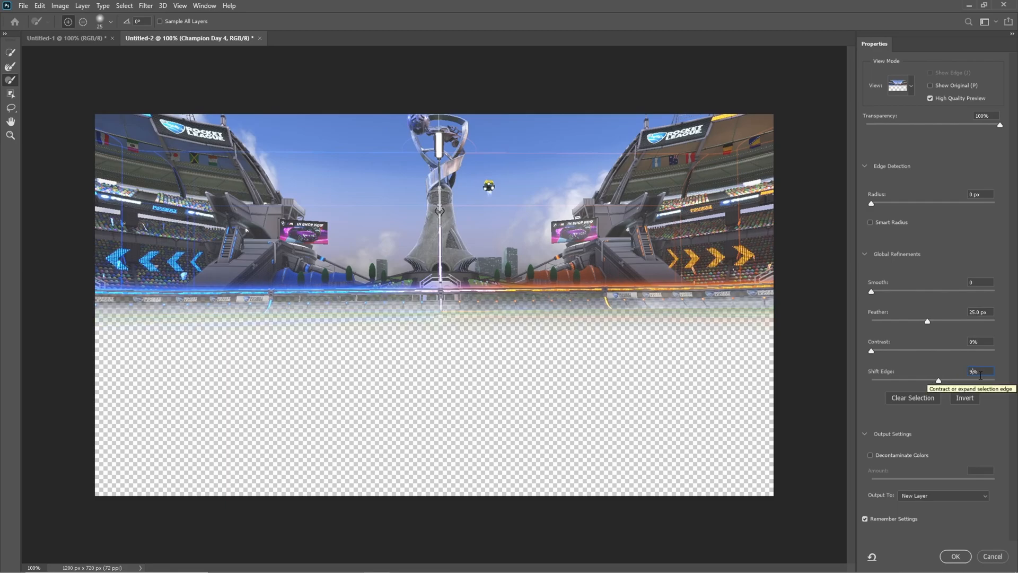
{"action": "key", "text": "Return"}
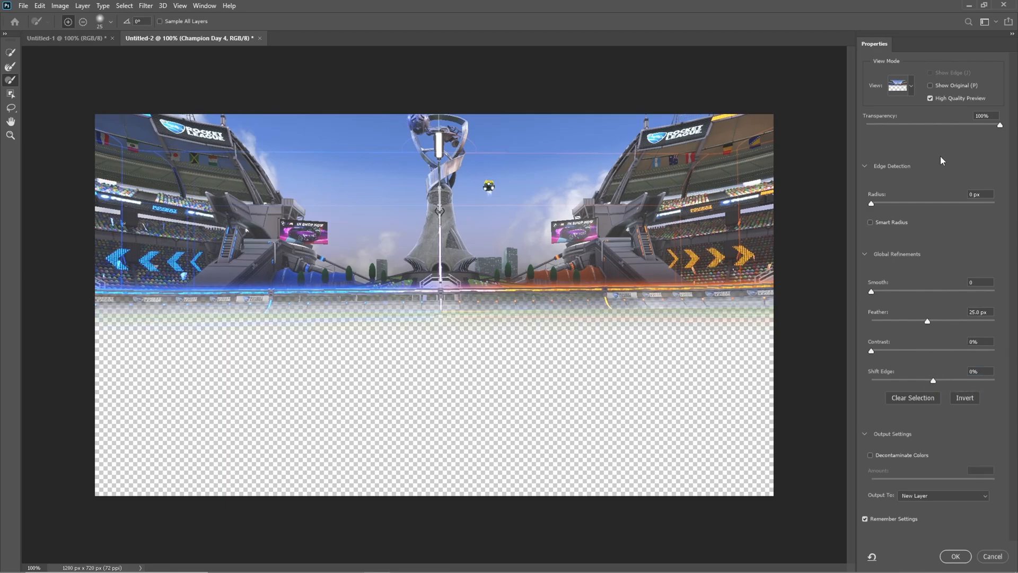
{"action": "left_click", "coordinate": [954, 556]}
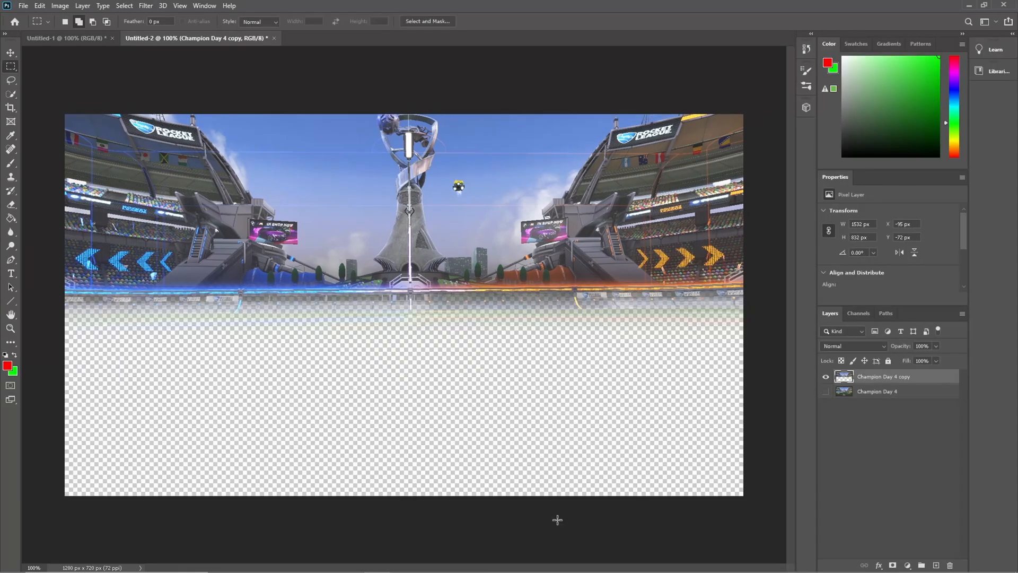
Show the original Champion Day 4 layer and make a full-width rectangular selection about 345 px high around its grass field
{"action": "left_click", "coordinate": [880, 392]}
{"action": "left_click", "coordinate": [826, 393]}
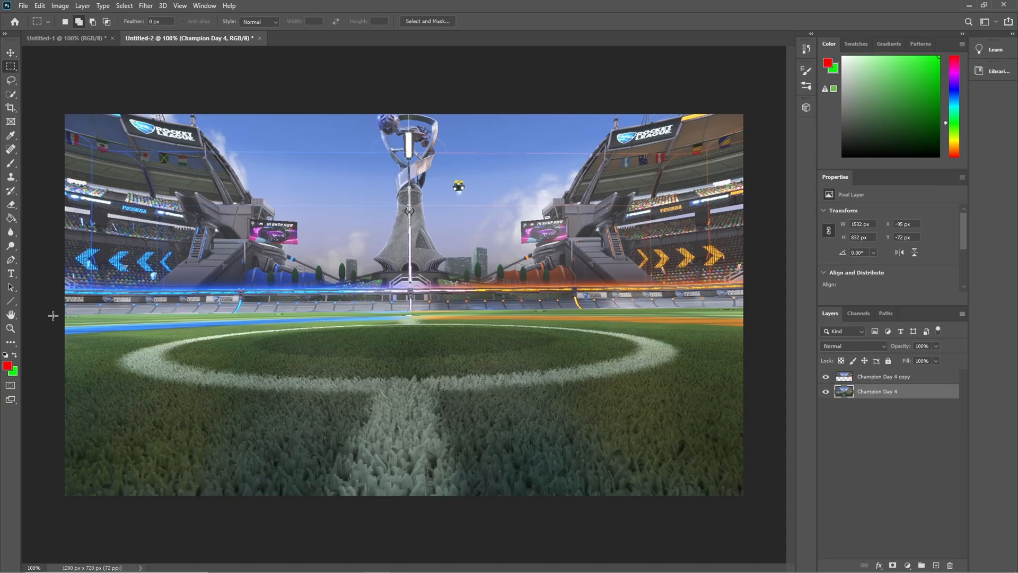
{"action": "left_click_drag", "start_coordinate": [51, 314], "coordinate": [818, 340]}
{"action": "key", "text": "ctrl+d"}
{"action": "left_click_drag", "start_coordinate": [56, 313], "coordinate": [892, 564]}
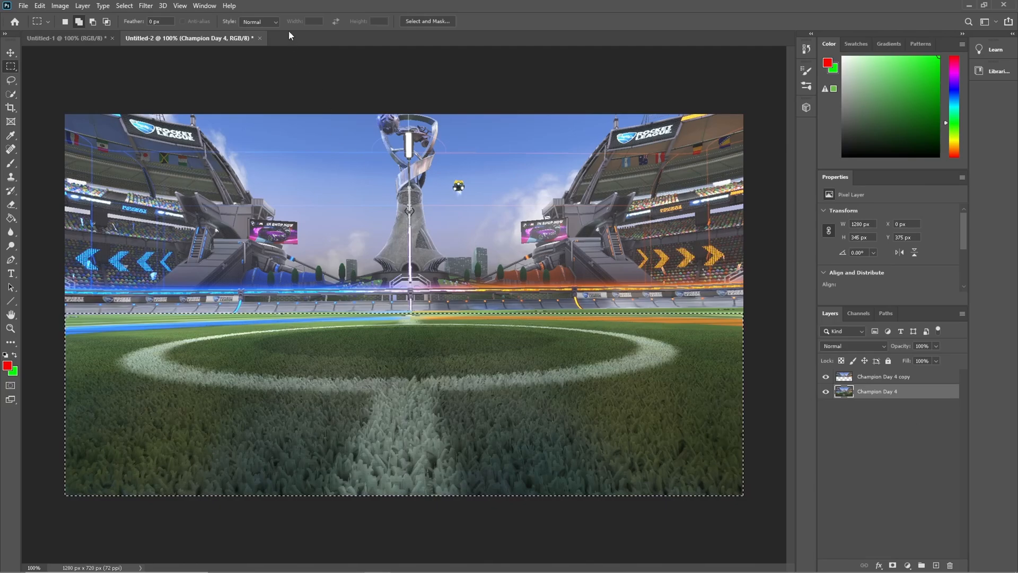
Output the field selection to a new layer with Select and Mask, and hide the stadium cut-out and original image layers
{"action": "left_click", "coordinate": [427, 21]}
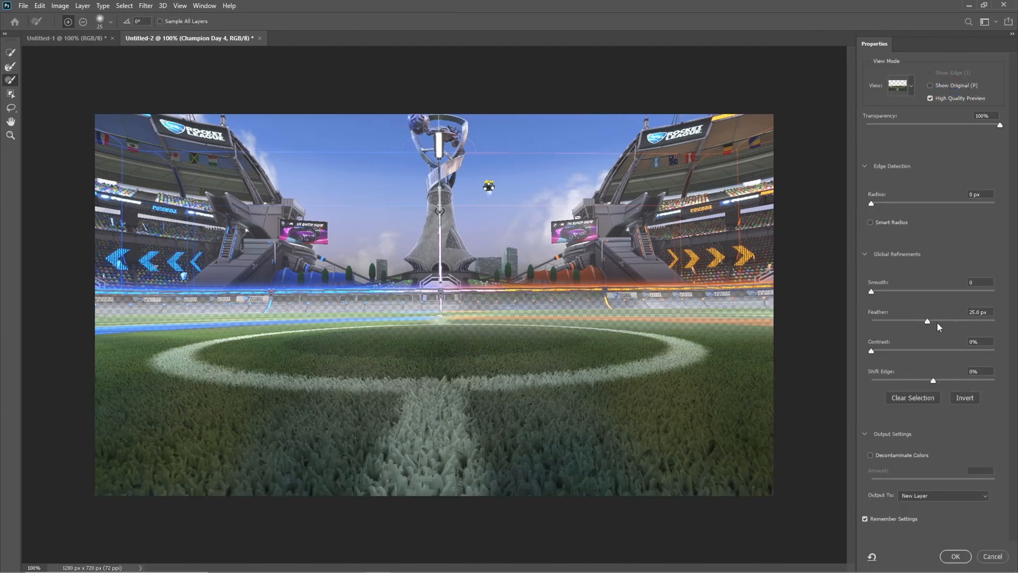
{"action": "left_click", "coordinate": [957, 556]}
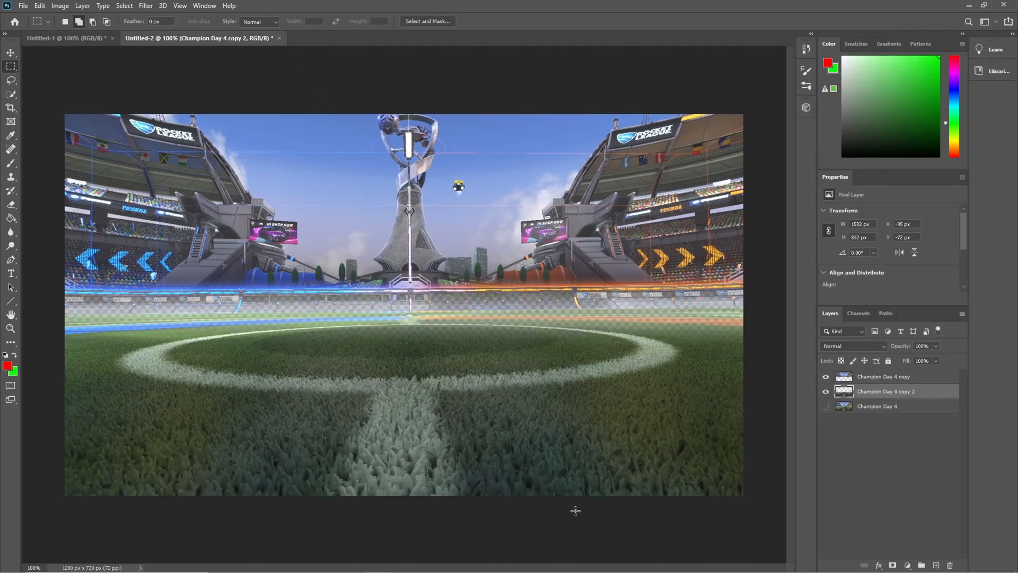
{"action": "left_click", "coordinate": [825, 406]}
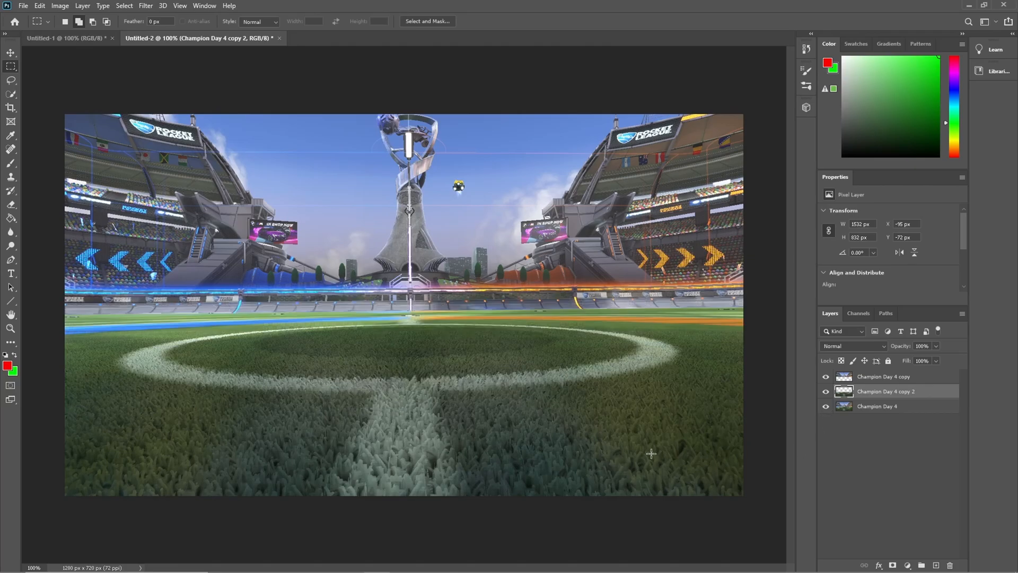
{"action": "left_click", "coordinate": [825, 406]}
{"action": "left_click", "coordinate": [825, 376]}
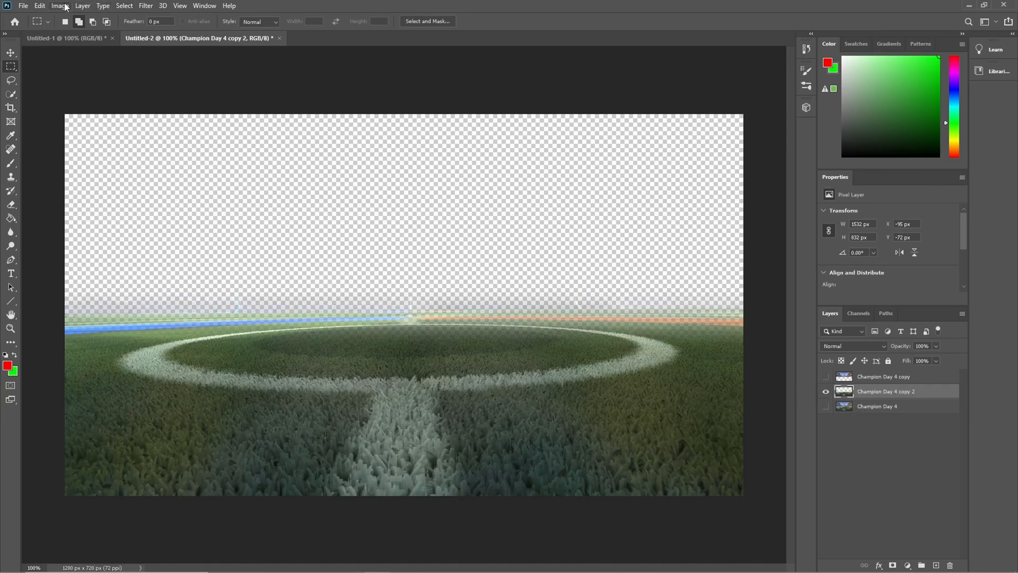
Sharpen the grass field layer with Unsharp Mask, reducing the radius slightly
{"action": "left_click", "coordinate": [146, 6]}
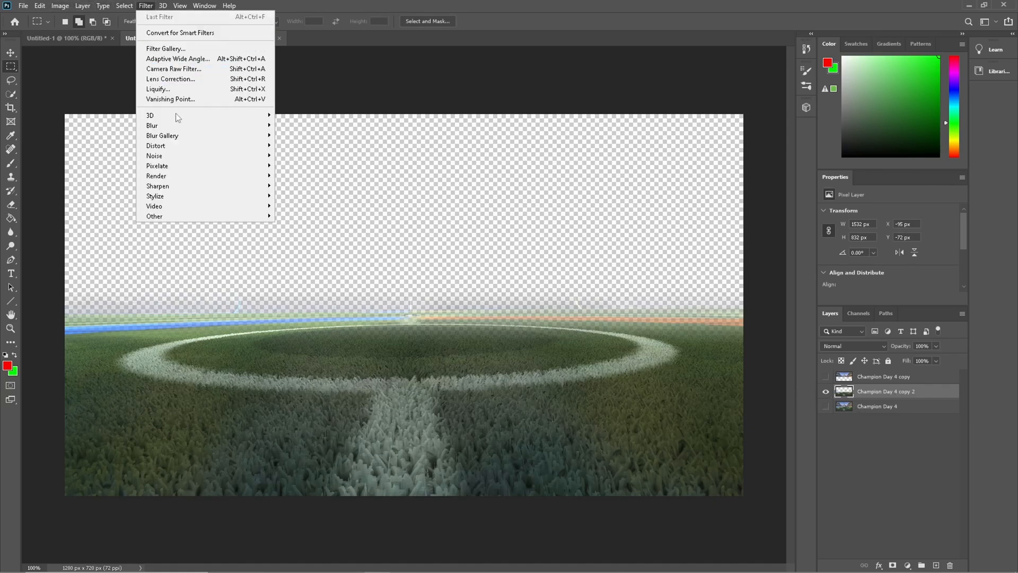
{"action": "mouse_move", "coordinate": [205, 187]}
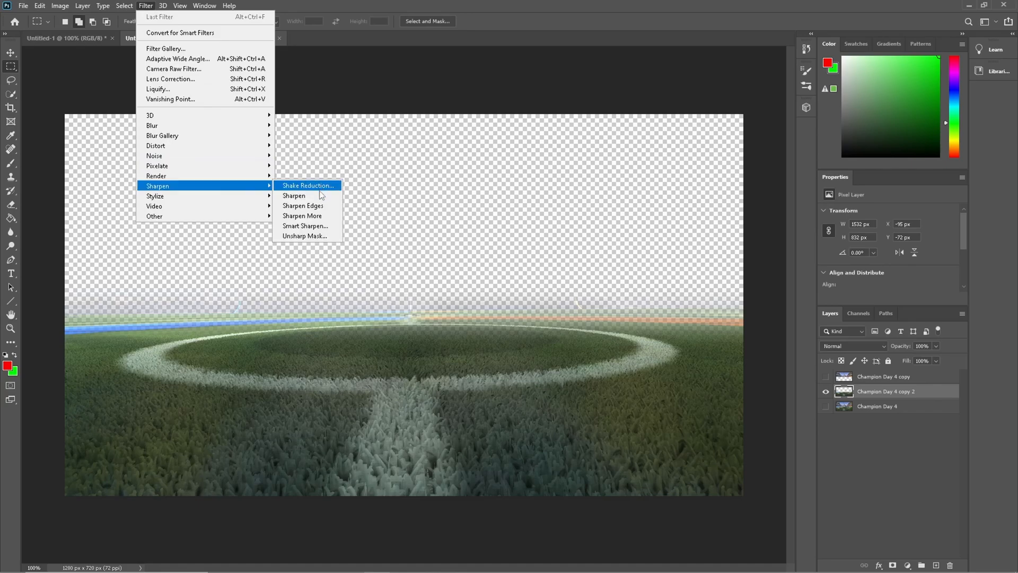
{"action": "left_click", "coordinate": [305, 235]}
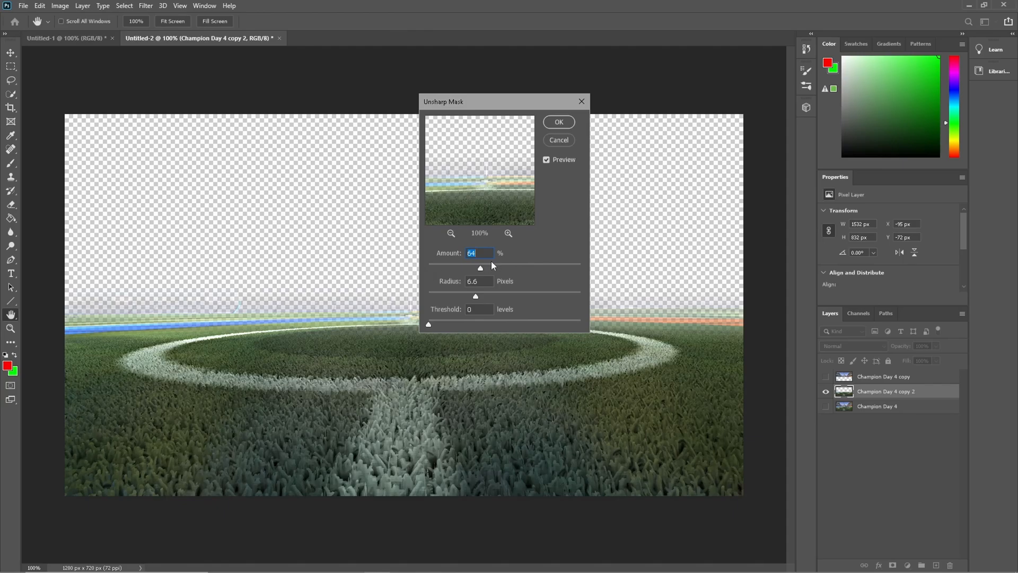
{"action": "mouse_move", "coordinate": [481, 267]}
{"action": "left_mouse_down"}
{"action": "mouse_move", "coordinate": [452, 271]}
{"action": "mouse_move", "coordinate": [482, 268]}
{"action": "left_mouse_up"}
{"action": "mouse_move", "coordinate": [475, 295]}
{"action": "left_mouse_down"}
{"action": "mouse_move", "coordinate": [459, 297]}
{"action": "mouse_move", "coordinate": [469, 297]}
{"action": "left_mouse_up"}
{"action": "left_click", "coordinate": [560, 122]}
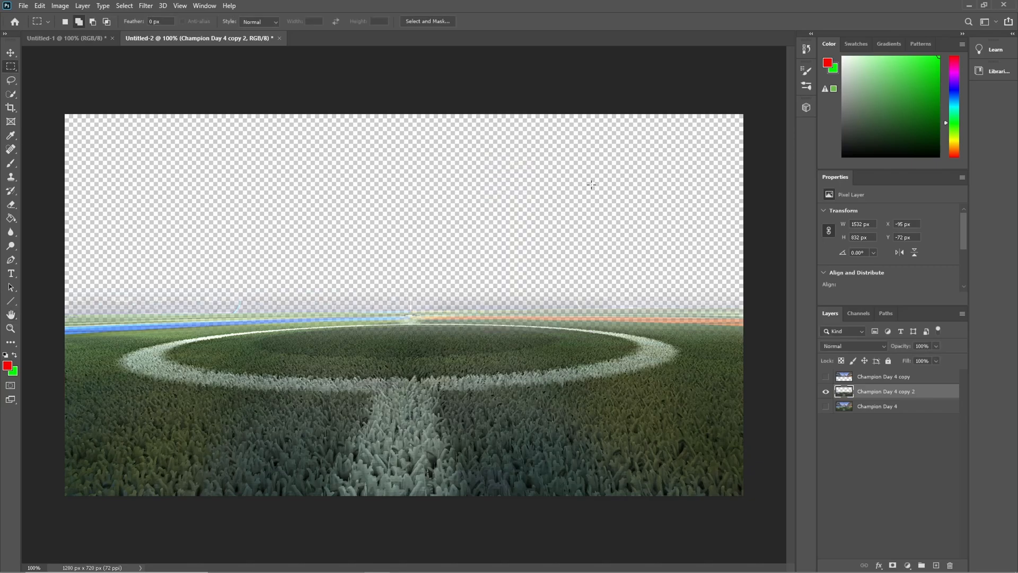
Show the stadium cut-out layer, Champion Day 4 copy, and soften it with a light Gaussian Blur
{"action": "left_click", "coordinate": [826, 377]}
{"action": "left_click", "coordinate": [901, 382]}
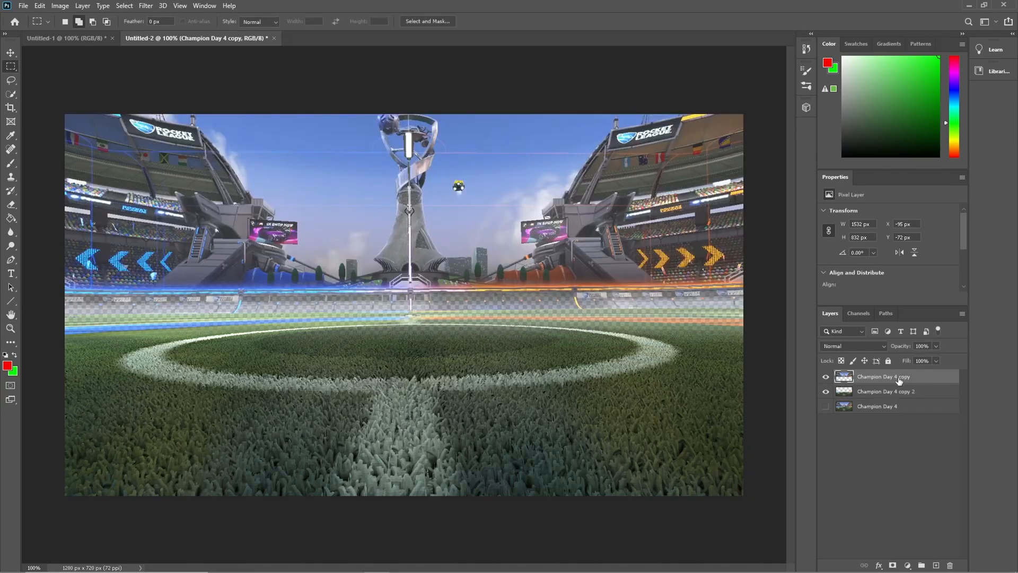
{"action": "left_click", "coordinate": [144, 6]}
{"action": "mouse_move", "coordinate": [171, 130]}
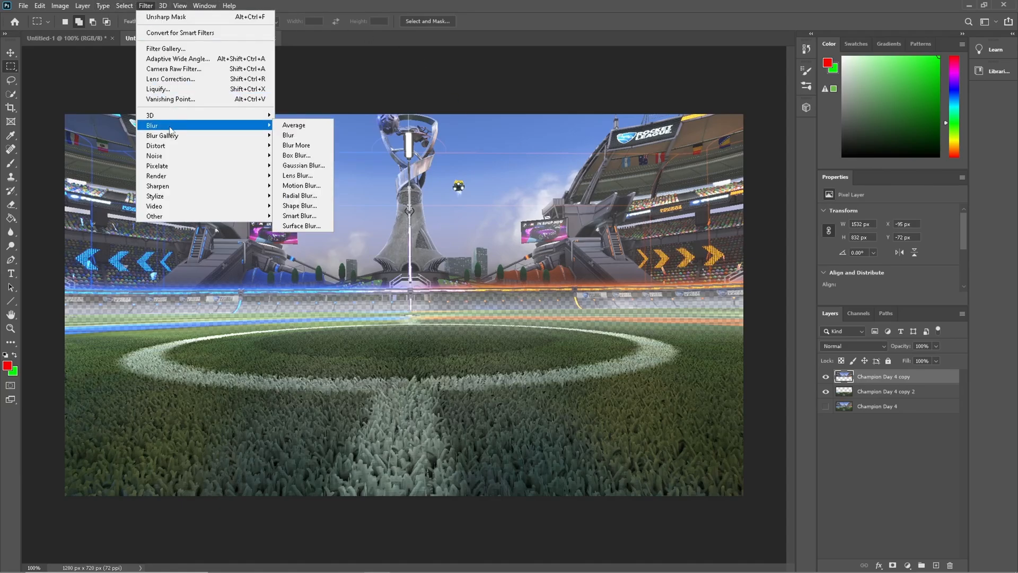
{"action": "left_click", "coordinate": [318, 166]}
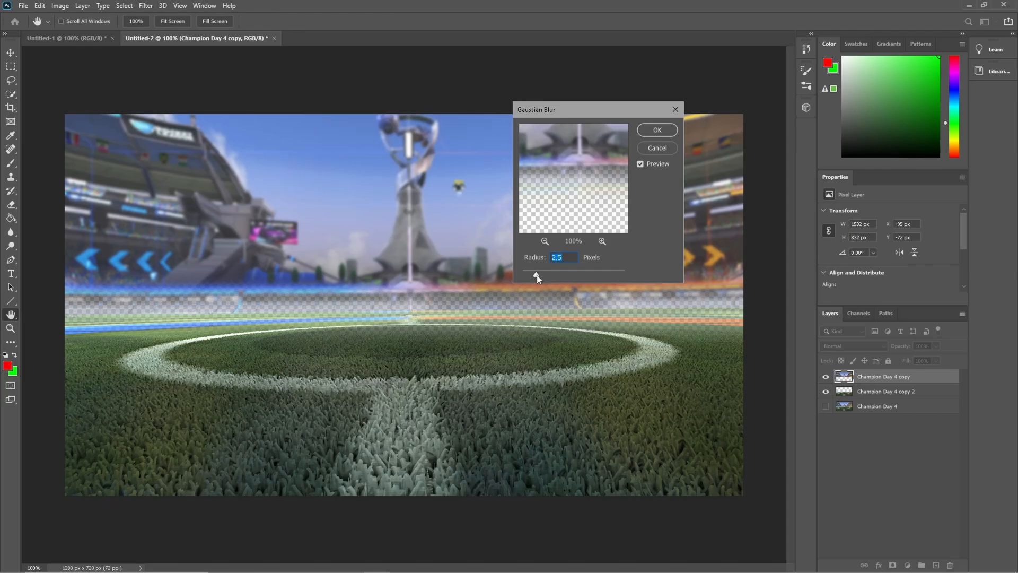
{"action": "left_click_drag", "start_coordinate": [537, 278], "coordinate": [533, 278]}
{"action": "left_click", "coordinate": [656, 130]}
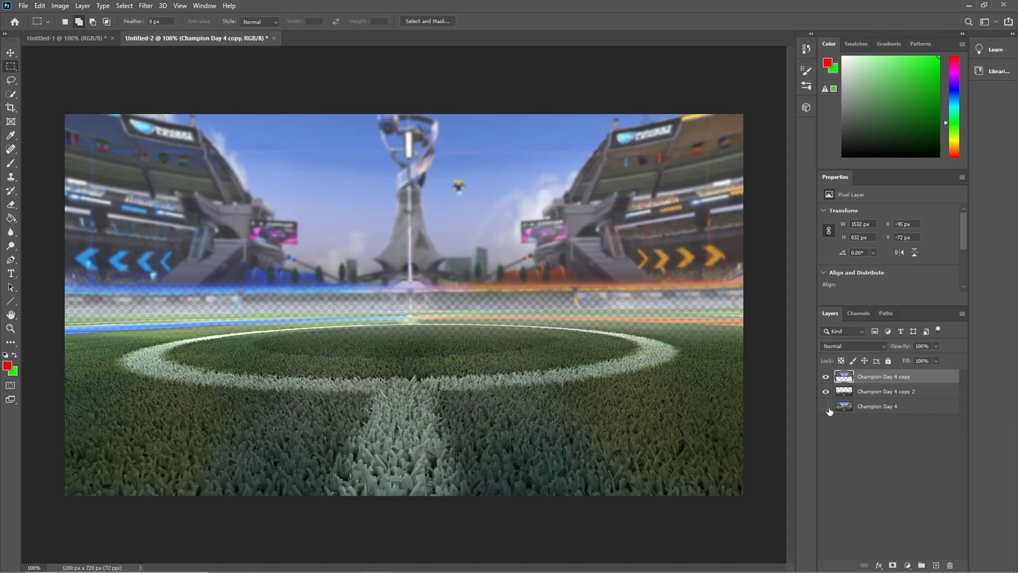
Show the original Champion Day 4 layer, then group all three background layers and name the group bg
{"action": "left_click", "coordinate": [825, 406]}
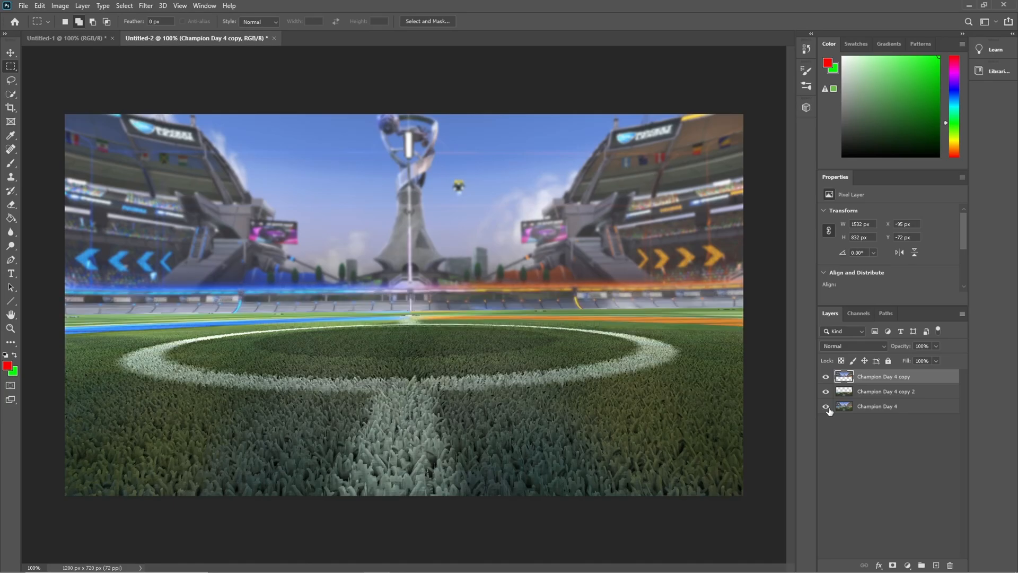
{"action": "left_click", "coordinate": [873, 410]}
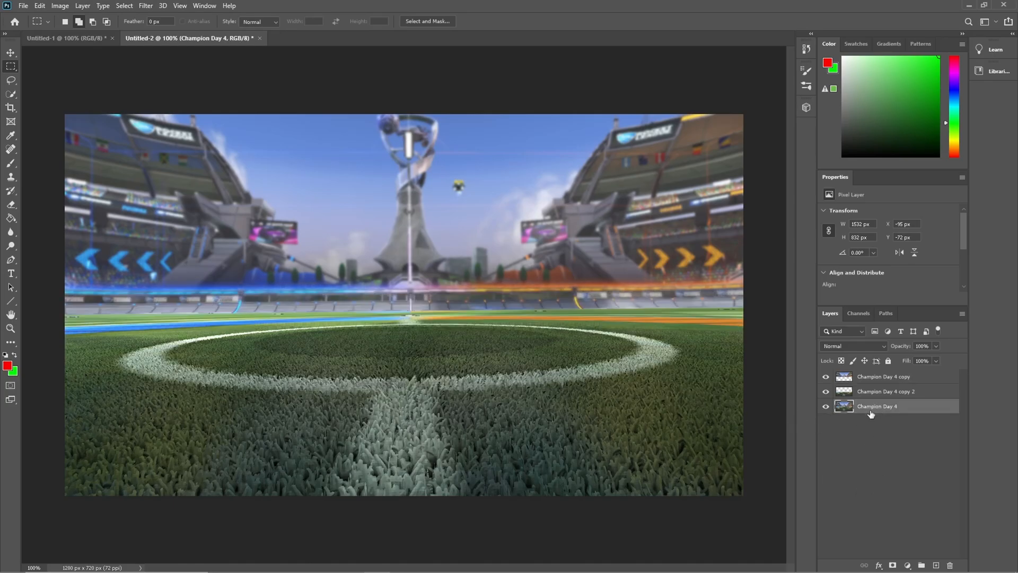
{"action": "left_click", "coordinate": [891, 395], "text": "shift"}
{"action": "left_click", "coordinate": [888, 377], "text": "shift"}
{"action": "left_click_drag", "start_coordinate": [898, 406], "coordinate": [920, 566]}
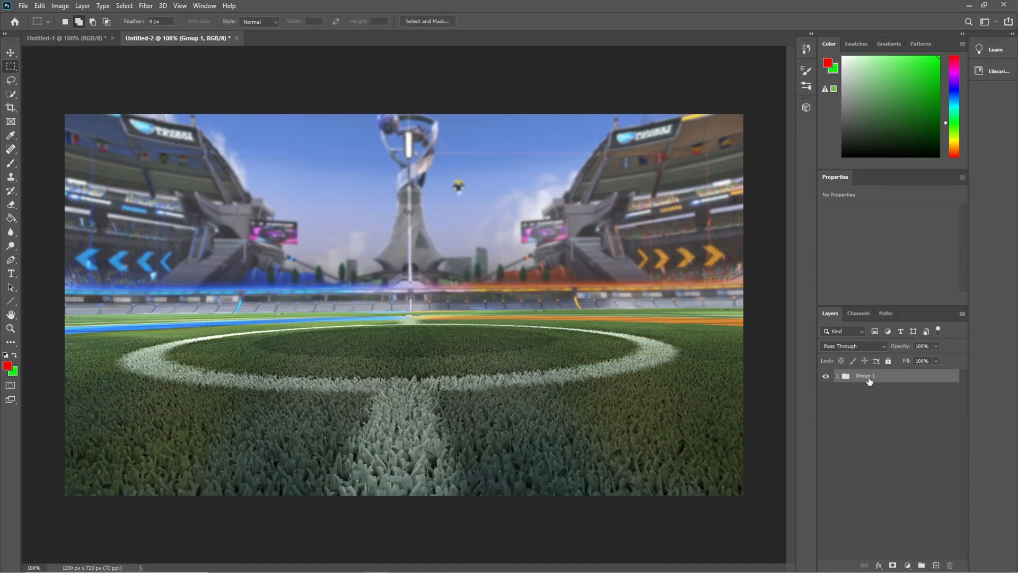
{"action": "type", "text": "bg"}
{"action": "key", "text": "Return"}
{"action": "left_click", "coordinate": [880, 419]}
{"action": "left_click", "coordinate": [876, 380]}
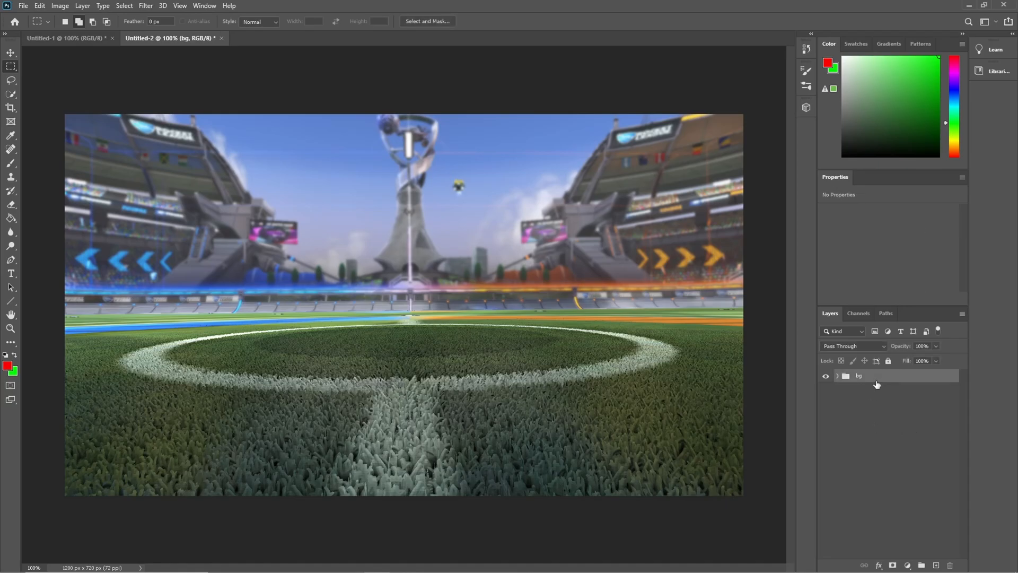
Add a Brightness/Contrast adjustment clipped to the bg group, with brightness 15 and contrast 100
{"action": "left_click", "coordinate": [907, 565]}
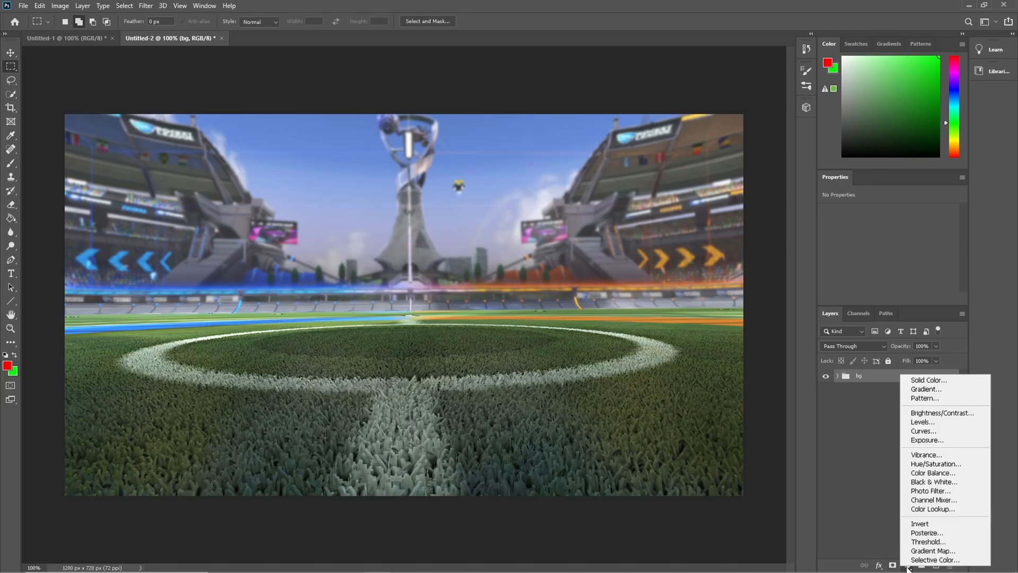
{"action": "left_click", "coordinate": [933, 414]}
{"action": "right_click", "coordinate": [901, 377]}
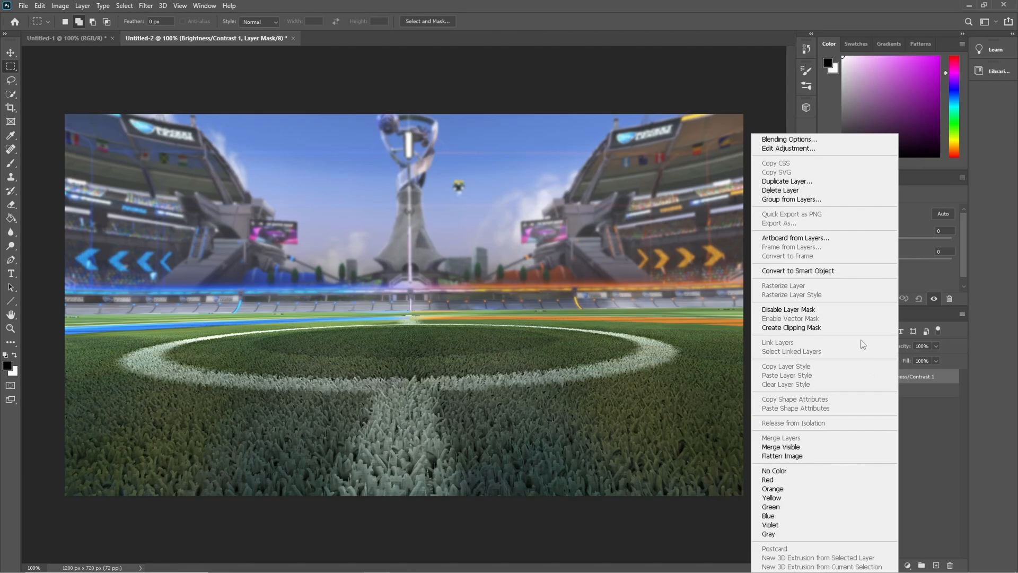
{"action": "left_click", "coordinate": [805, 328]}
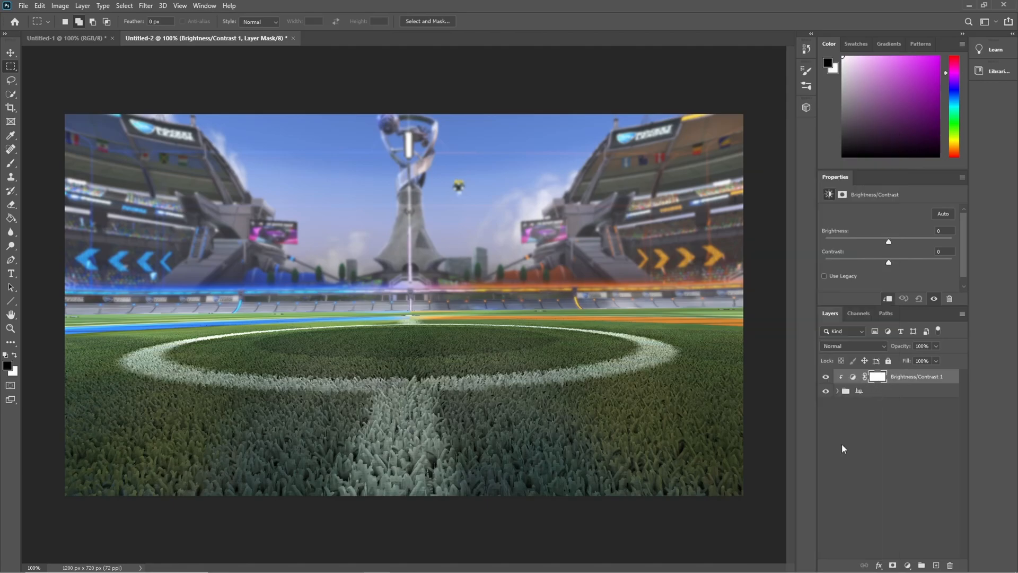
{"action": "left_click", "coordinate": [944, 214]}
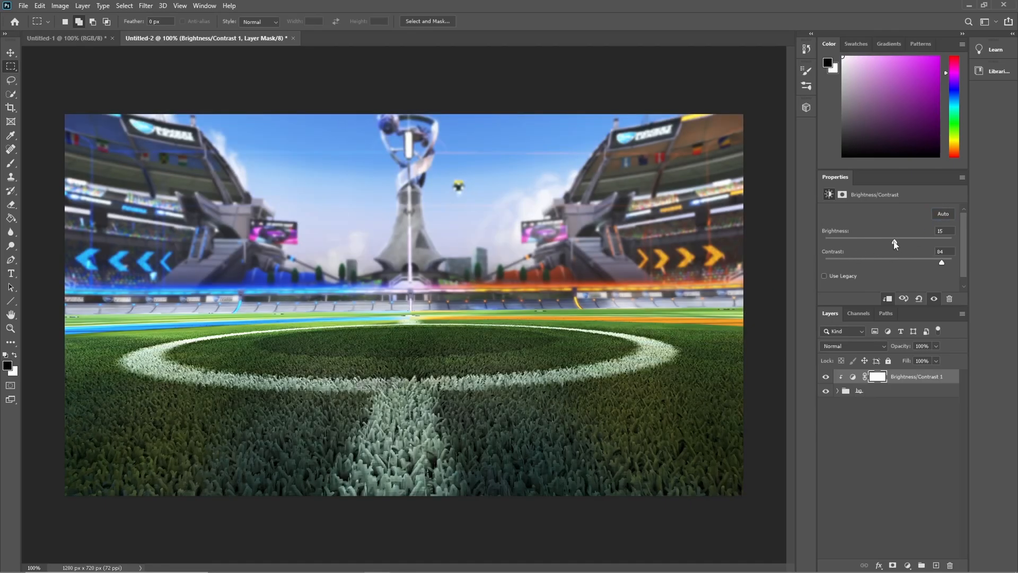
{"action": "mouse_move", "coordinate": [895, 244]}
{"action": "left_mouse_down"}
{"action": "mouse_move", "coordinate": [885, 243]}
{"action": "mouse_move", "coordinate": [899, 244]}
{"action": "left_mouse_up"}
{"action": "type", "text": "15"}
{"action": "left_click_drag", "start_coordinate": [944, 265], "coordinate": [958, 264]}
Add a clipped Vibrance adjustment above Brightness/Contrast, with vibrance +100 and saturation 0
{"action": "left_click", "coordinate": [907, 565]}
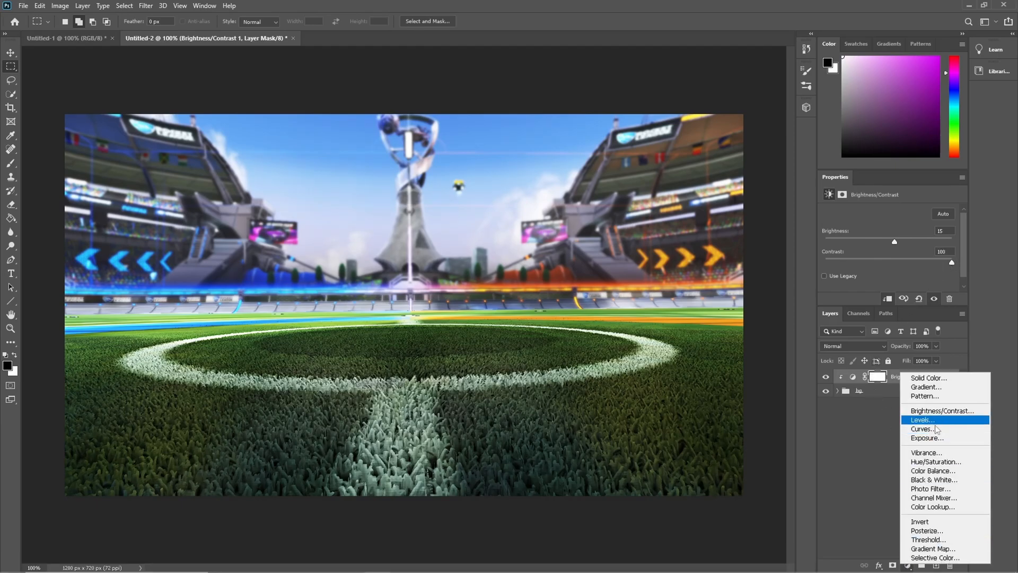
{"action": "left_click", "coordinate": [934, 452]}
{"action": "right_click", "coordinate": [909, 383]}
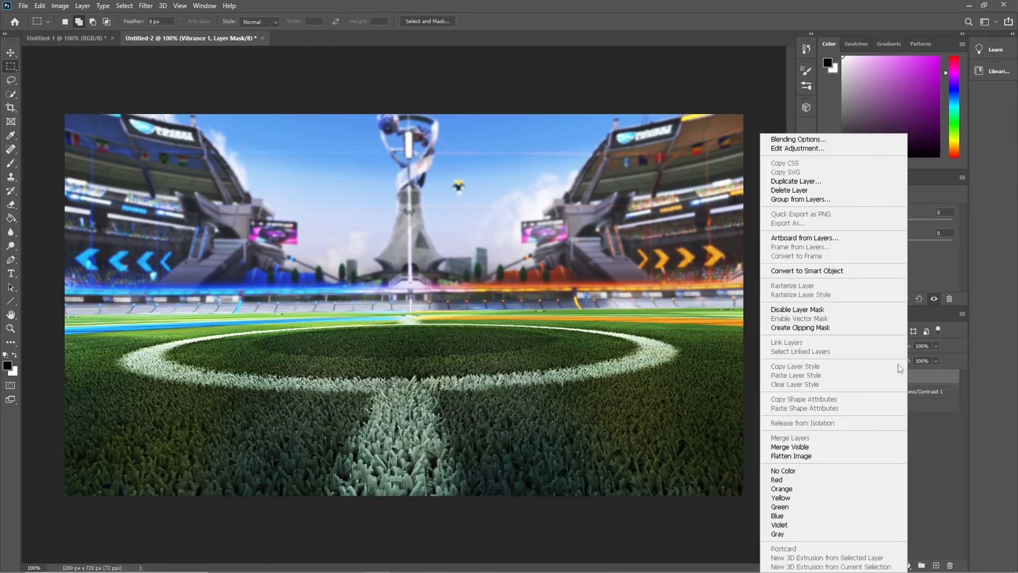
{"action": "left_click", "coordinate": [829, 337]}
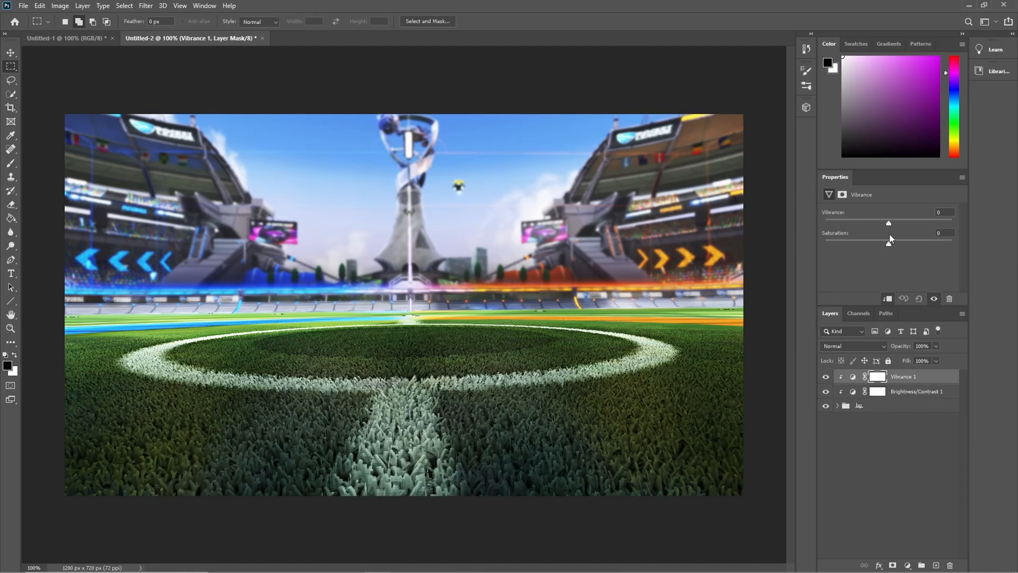
{"action": "left_click_drag", "start_coordinate": [888, 223], "coordinate": [1017, 223]}
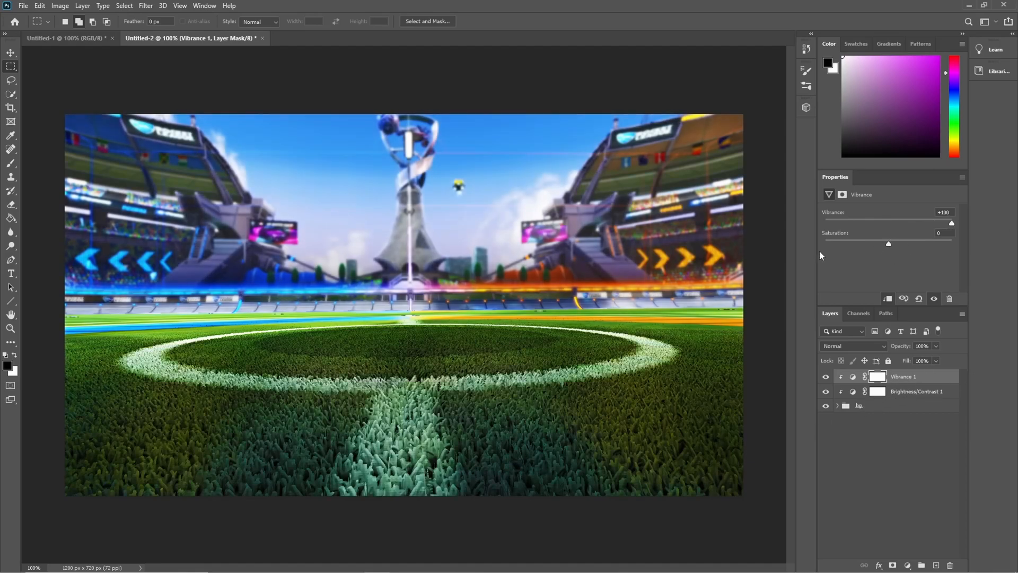
{"action": "left_click_drag", "start_coordinate": [951, 223], "coordinate": [1017, 223]}
{"action": "mouse_move", "coordinate": [889, 245]}
{"action": "left_mouse_down"}
{"action": "mouse_move", "coordinate": [991, 245]}
{"action": "mouse_move", "coordinate": [875, 256]}
{"action": "mouse_move", "coordinate": [905, 255]}
{"action": "mouse_move", "coordinate": [891, 258]}
{"action": "left_mouse_up"}
{"action": "scroll", "coordinate": [527, 371], "scroll_direction": "down", "scroll_amount": 5}
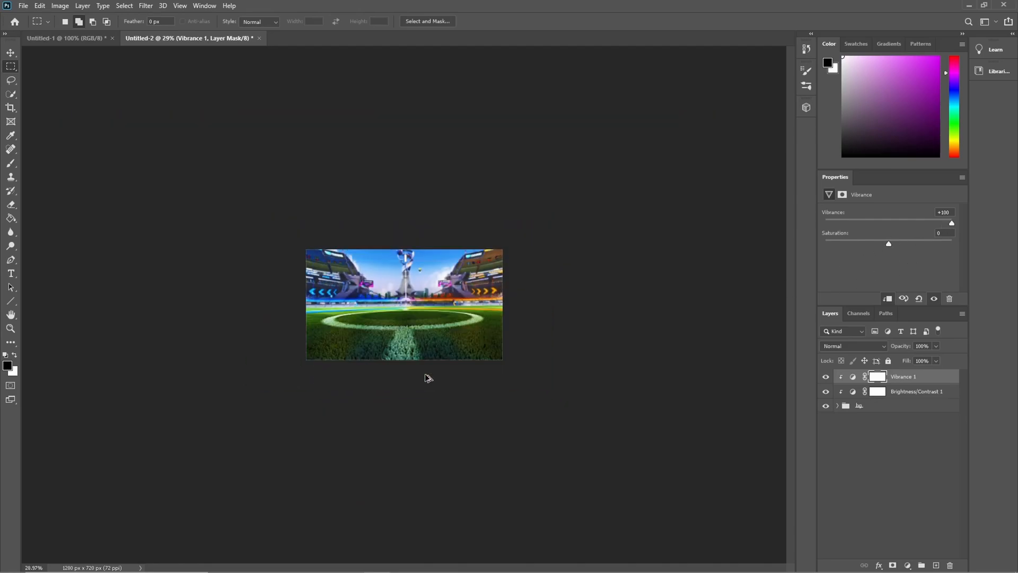
{"action": "scroll", "coordinate": [428, 377], "scroll_direction": "up", "scroll_amount": 4}
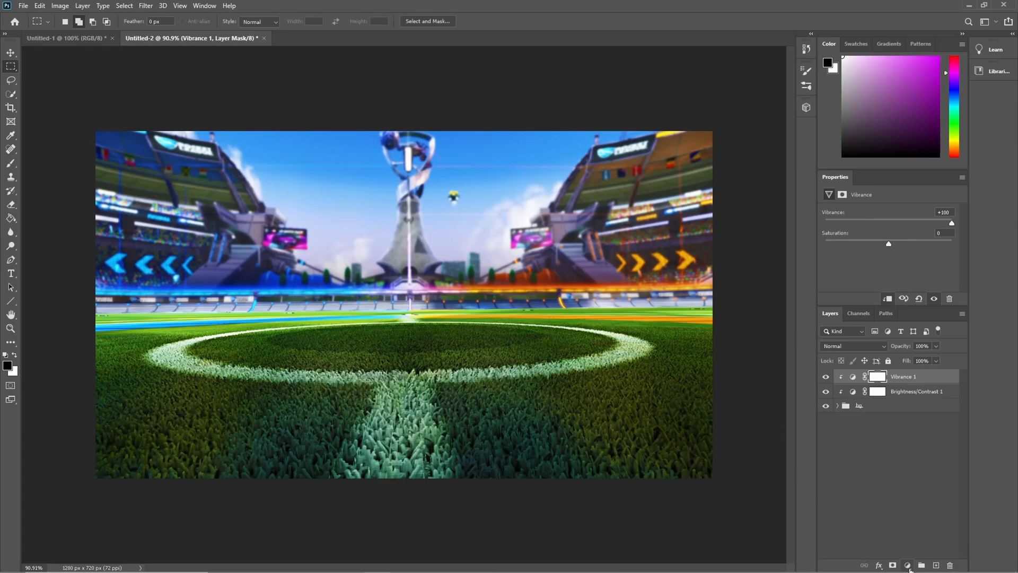
Add a Hue/Saturation adjustment above the Vibrance layer and clip it to the bg group
{"action": "left_click", "coordinate": [907, 565]}
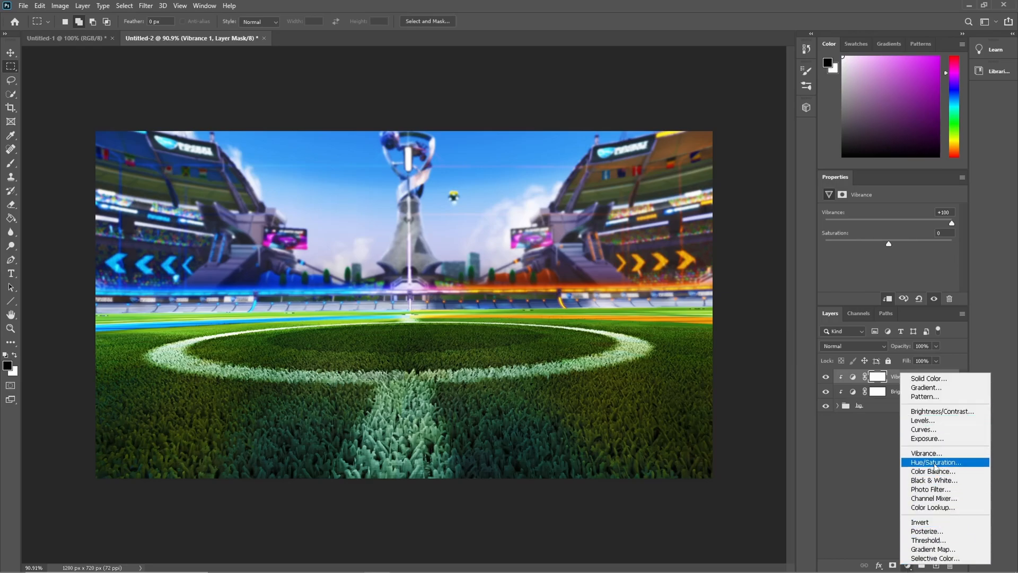
{"action": "left_click", "coordinate": [935, 462]}
{"action": "right_click", "coordinate": [900, 378]}
{"action": "left_click", "coordinate": [805, 329]}
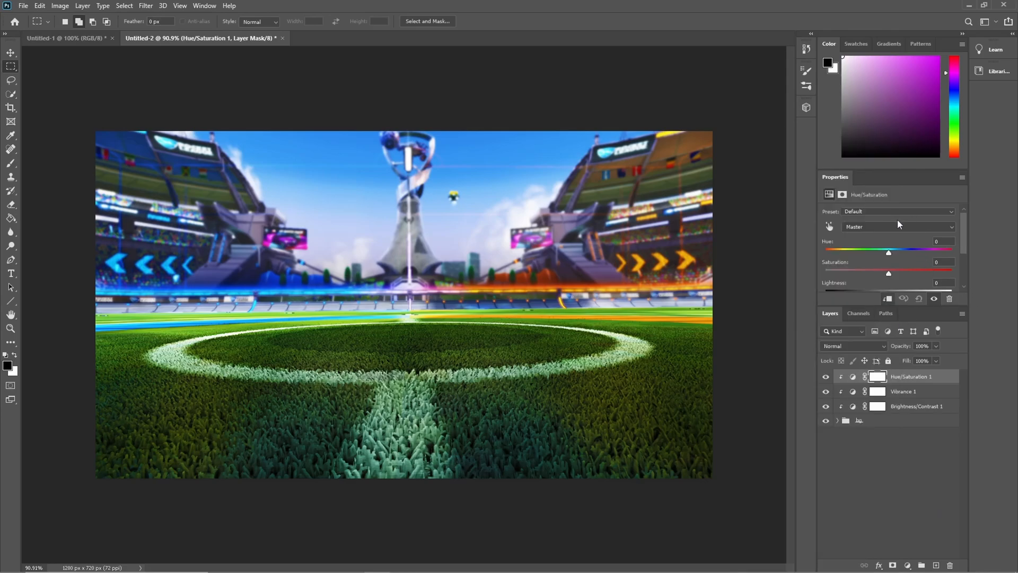
Shift the Yellows in the Hue/Saturation adjustment to hue +31 and lightness -24
{"action": "left_click", "coordinate": [889, 227]}
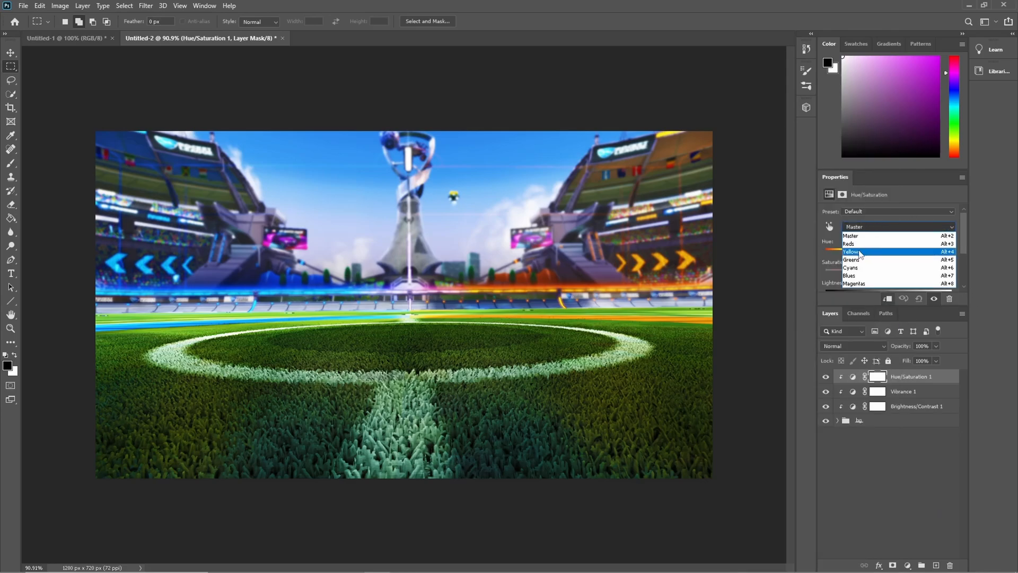
{"action": "left_click", "coordinate": [859, 253]}
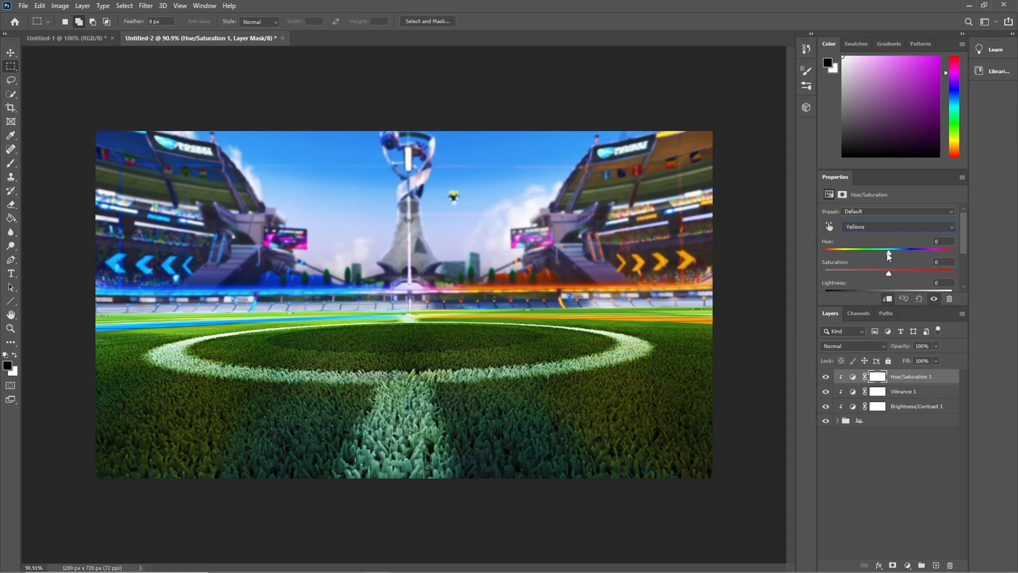
{"action": "mouse_move", "coordinate": [887, 256]}
{"action": "left_mouse_down"}
{"action": "mouse_move", "coordinate": [872, 262]}
{"action": "mouse_move", "coordinate": [905, 252]}
{"action": "left_mouse_up"}
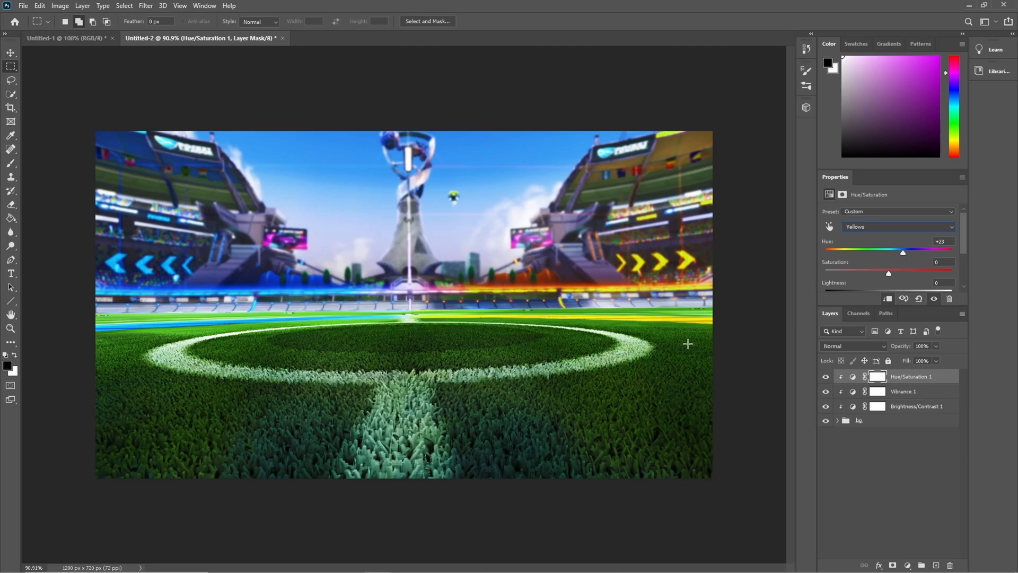
{"action": "left_click_drag", "start_coordinate": [902, 256], "coordinate": [888, 288]}
{"action": "scroll", "coordinate": [876, 260], "scroll_direction": "down", "scroll_amount": 1}
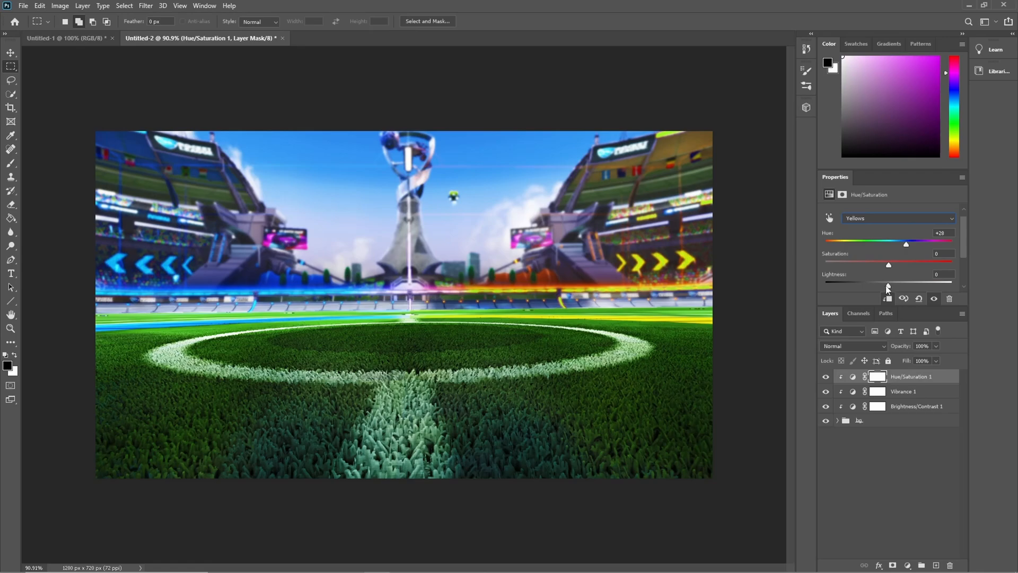
{"action": "mouse_move", "coordinate": [911, 246]}
{"action": "left_mouse_down"}
{"action": "mouse_move", "coordinate": [922, 247]}
{"action": "mouse_move", "coordinate": [911, 255]}
{"action": "left_mouse_up"}
{"action": "left_click_drag", "start_coordinate": [884, 287], "coordinate": [874, 287]}
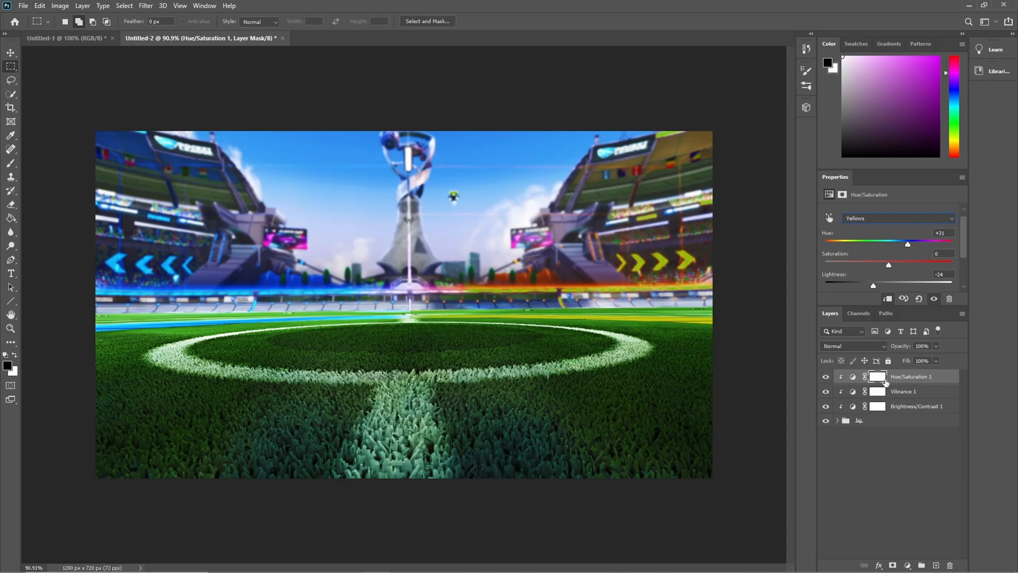
Invert the Hue/Saturation mask to black and paint the whole grass field white with a soft 80 px brush
{"action": "key", "text": "ctrl+i"}
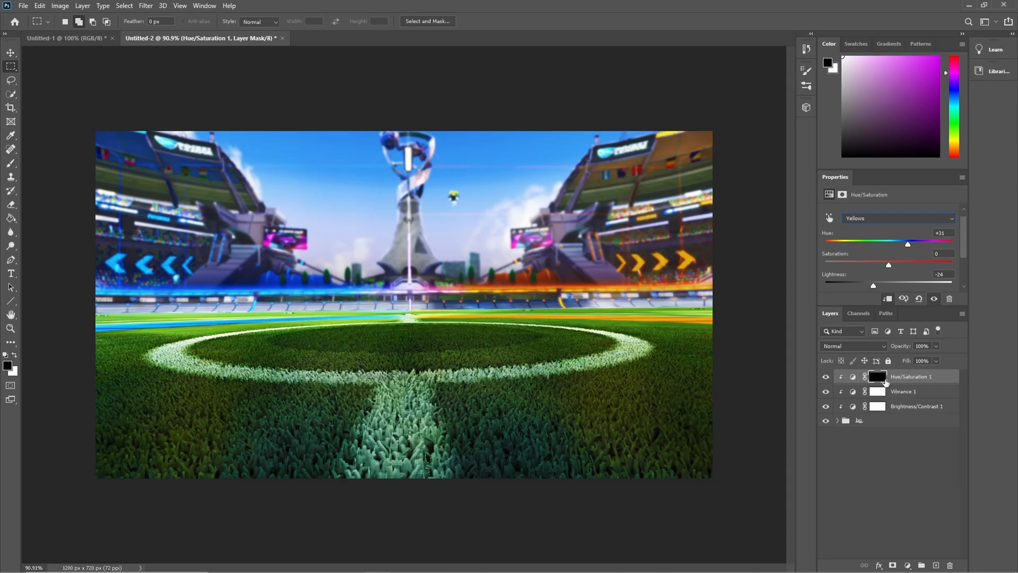
{"action": "left_click", "coordinate": [10, 163]}
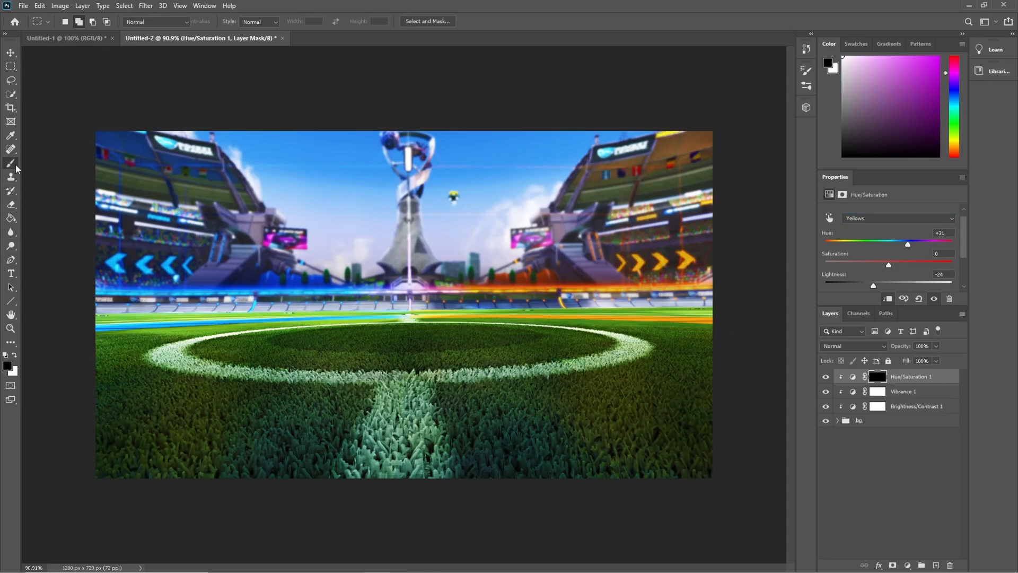
{"action": "left_click", "coordinate": [12, 357]}
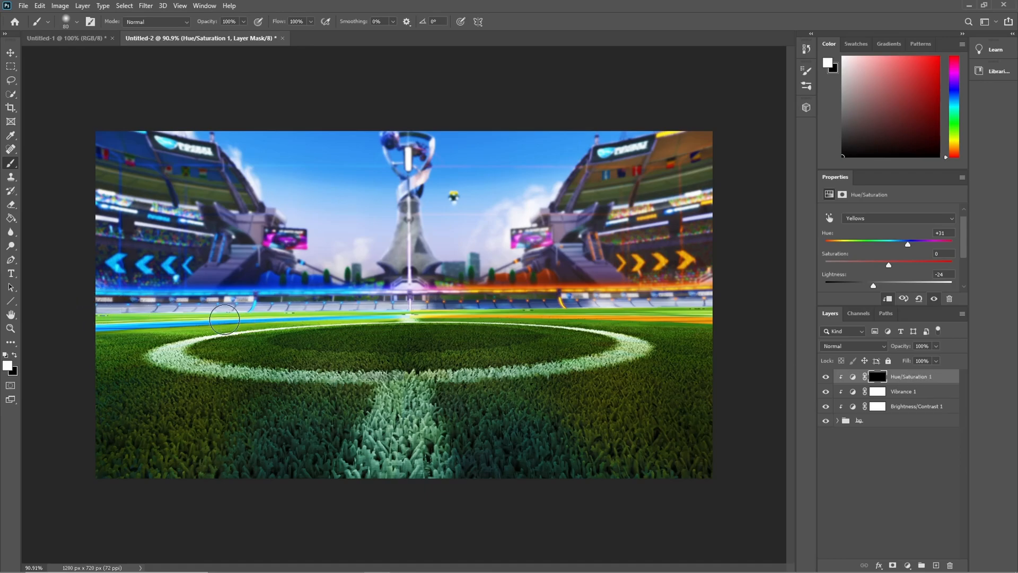
{"action": "left_click_drag", "start_coordinate": [68, 332], "coordinate": [608, 336]}
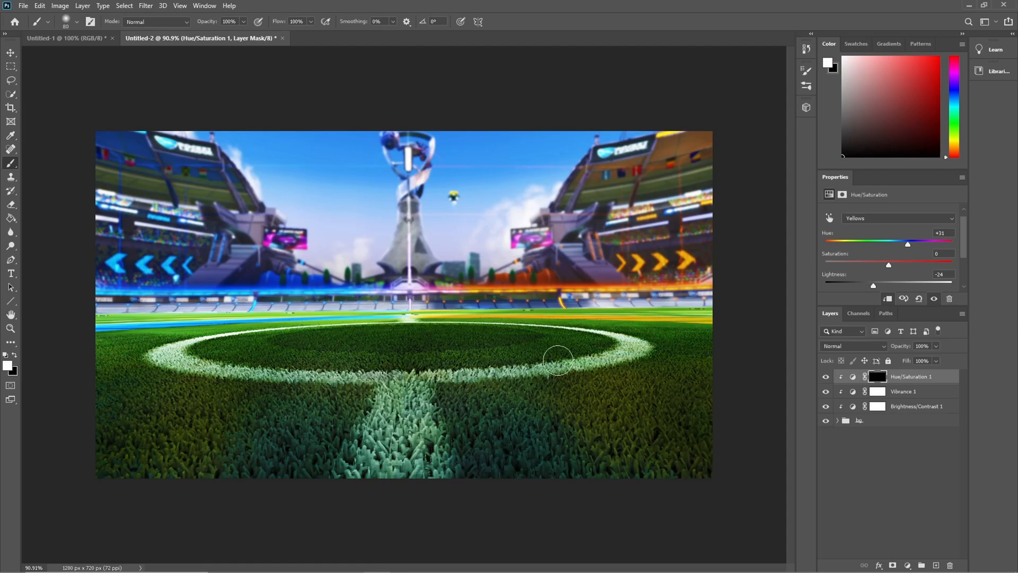
{"action": "mouse_move", "coordinate": [268, 392]}
{"action": "left_mouse_down"}
{"action": "mouse_move", "coordinate": [724, 422]}
{"action": "mouse_move", "coordinate": [402, 440]}
{"action": "mouse_move", "coordinate": [743, 459]}
{"action": "mouse_move", "coordinate": [24, 459]}
{"action": "mouse_move", "coordinate": [378, 467]}
{"action": "mouse_move", "coordinate": [315, 434]}
{"action": "mouse_move", "coordinate": [115, 411]}
{"action": "mouse_move", "coordinate": [37, 415]}
{"action": "mouse_move", "coordinate": [582, 455]}
{"action": "left_mouse_up"}
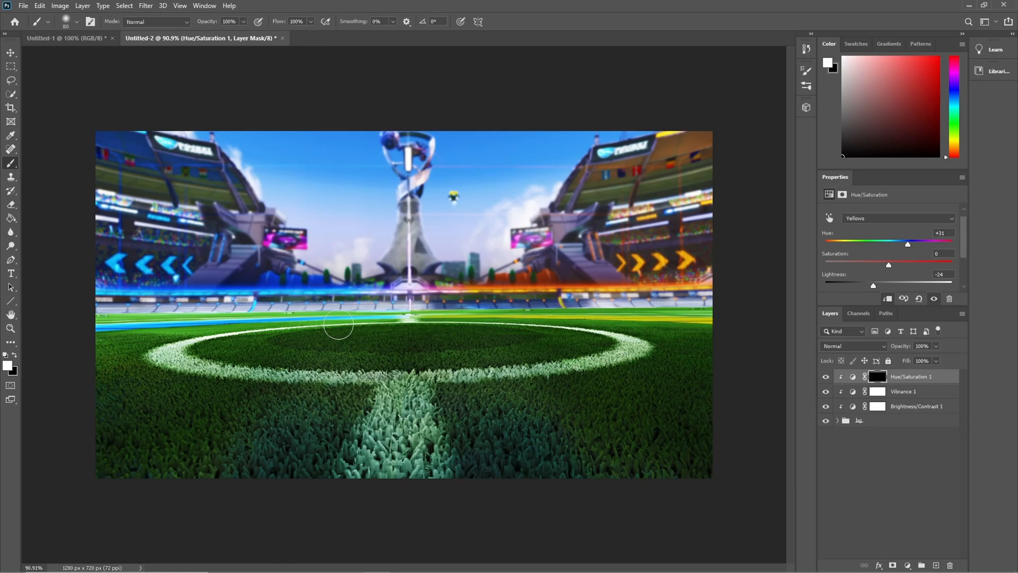
{"action": "mouse_move", "coordinate": [79, 331]}
{"action": "left_mouse_down"}
{"action": "mouse_move", "coordinate": [275, 336]}
{"action": "mouse_move", "coordinate": [570, 379]}
{"action": "mouse_move", "coordinate": [749, 367]}
{"action": "left_mouse_up"}
{"action": "scroll", "coordinate": [636, 352], "scroll_direction": "down", "scroll_amount": 2}
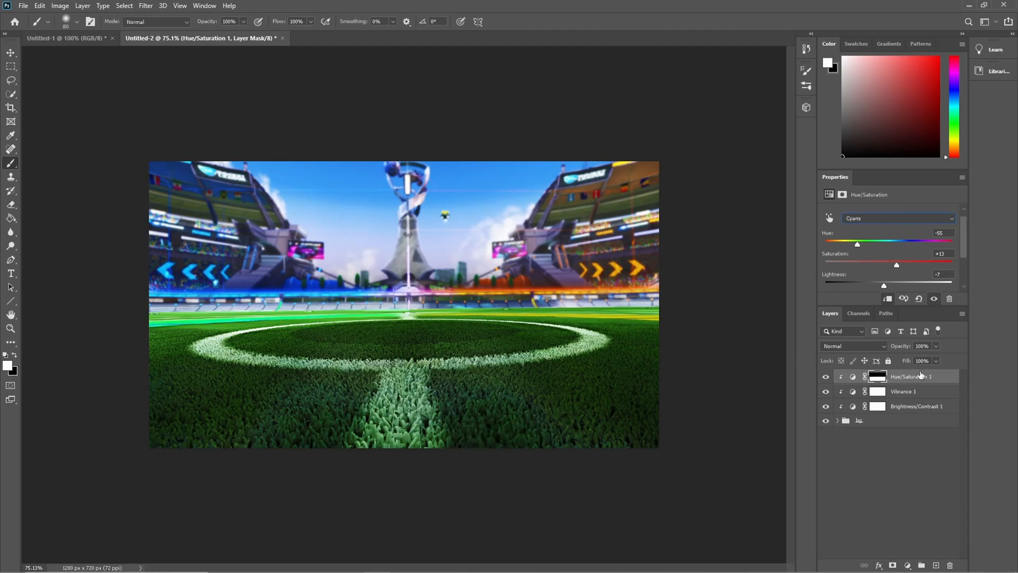
Undo the Cyans changes, and add a second Hue/Saturation adjustment clipped above the first one
{"action": "key", "text": "ctrl+z"}
{"action": "key", "text": "ctrl+z"}
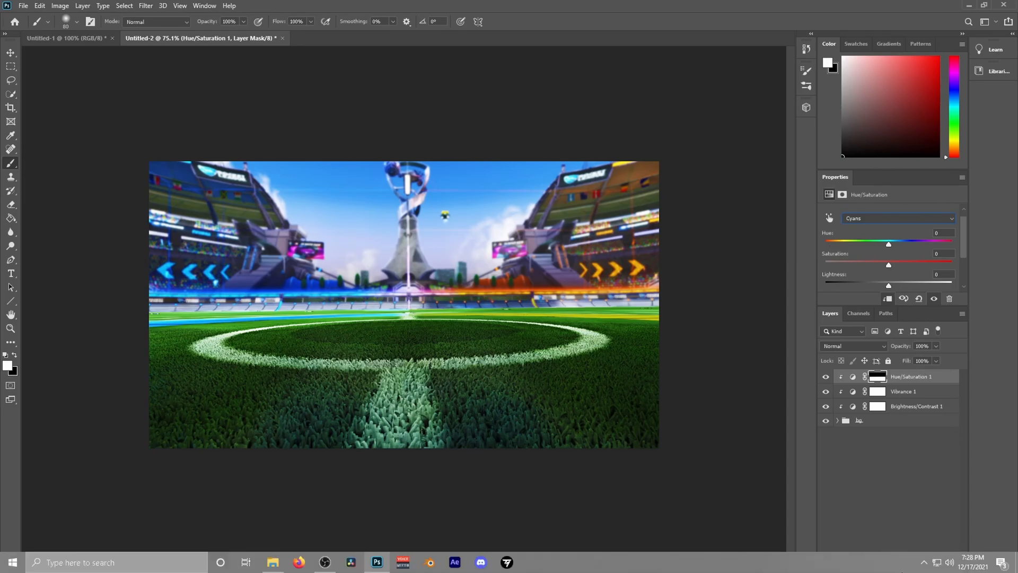
{"action": "left_click", "coordinate": [907, 566]}
{"action": "left_click", "coordinate": [943, 471]}
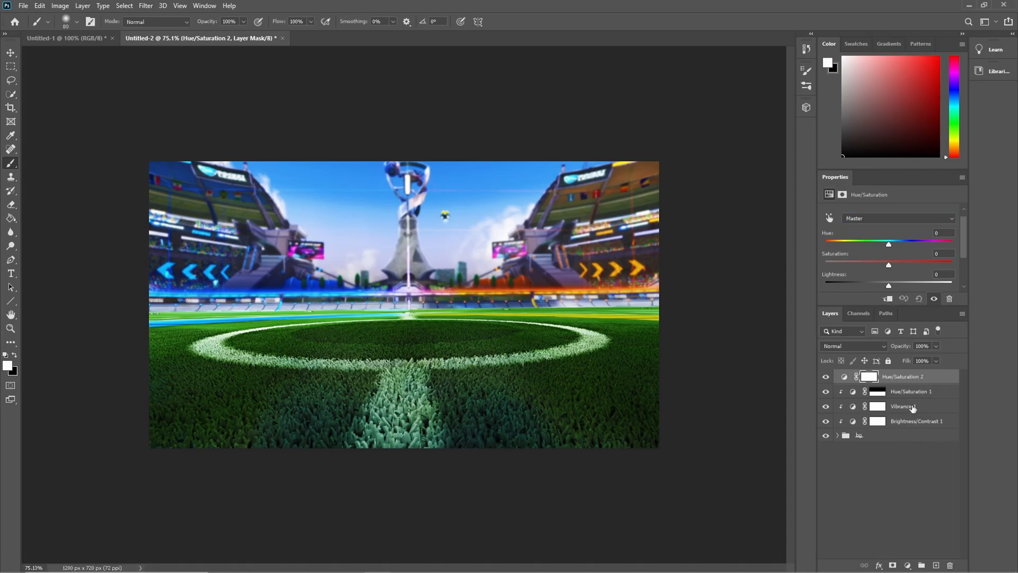
{"action": "right_click", "coordinate": [909, 382]}
{"action": "left_click", "coordinate": [826, 329]}
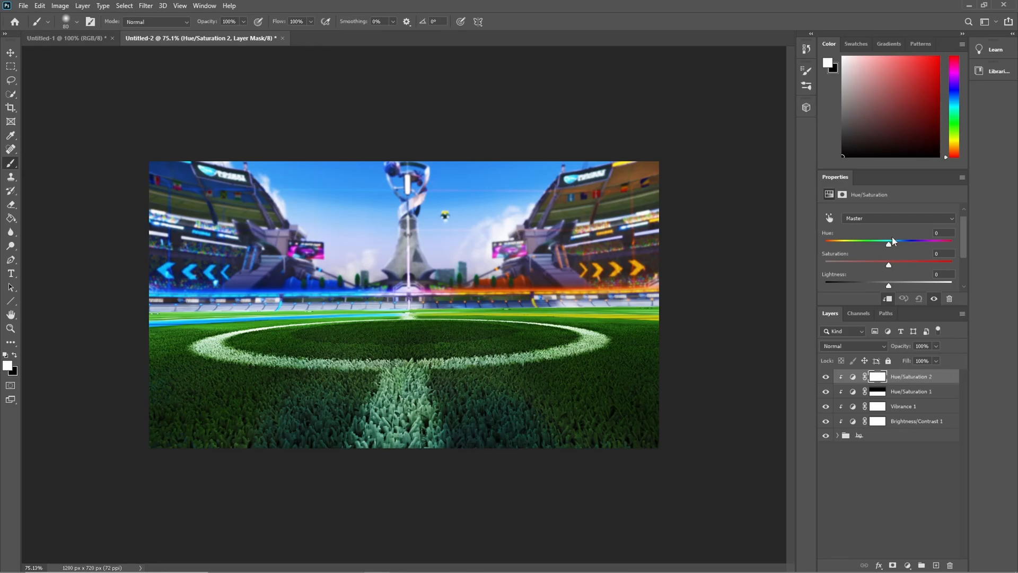
Shift the hue of the Cyans to -49 in the new Hue/Saturation adjustment
{"action": "left_click", "coordinate": [886, 217]}
{"action": "left_click", "coordinate": [890, 265]}
{"action": "left_click_drag", "start_coordinate": [889, 245], "coordinate": [854, 257]}
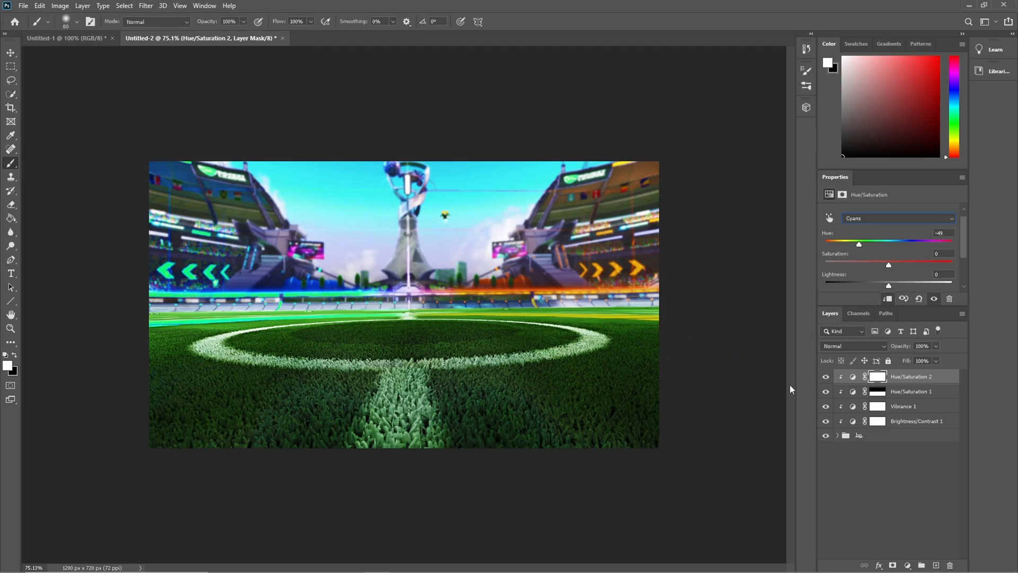
Invert the second Hue/Saturation mask to black and paint the bluish lower part of the grass white with the soft 80 px brush
{"action": "key", "text": "ctrl+i"}
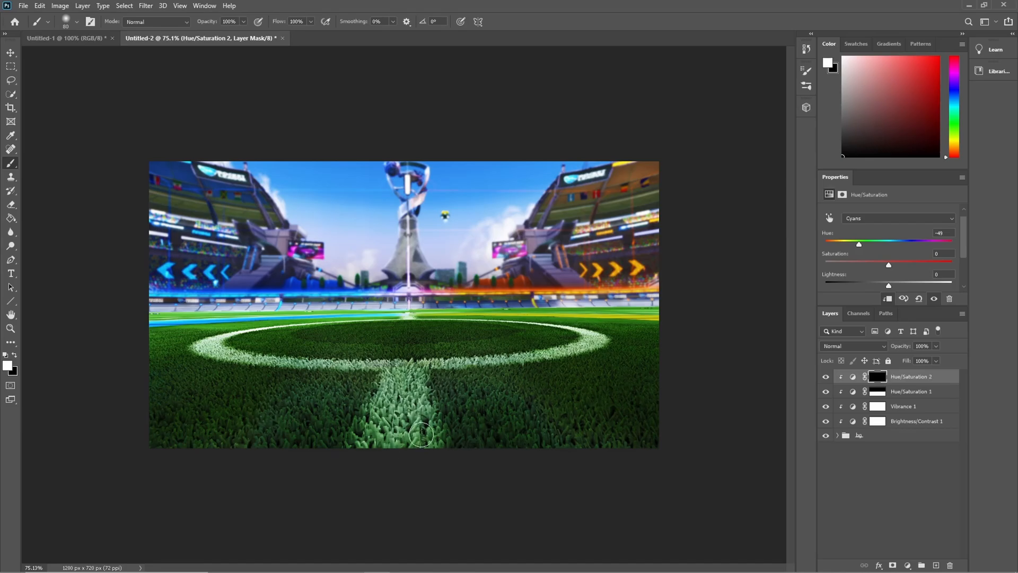
{"action": "left_click_drag", "start_coordinate": [625, 452], "coordinate": [574, 441]}
{"action": "scroll", "coordinate": [522, 341], "scroll_direction": "down", "scroll_amount": 5}
{"action": "scroll", "coordinate": [469, 338], "scroll_direction": "up", "scroll_amount": 3}
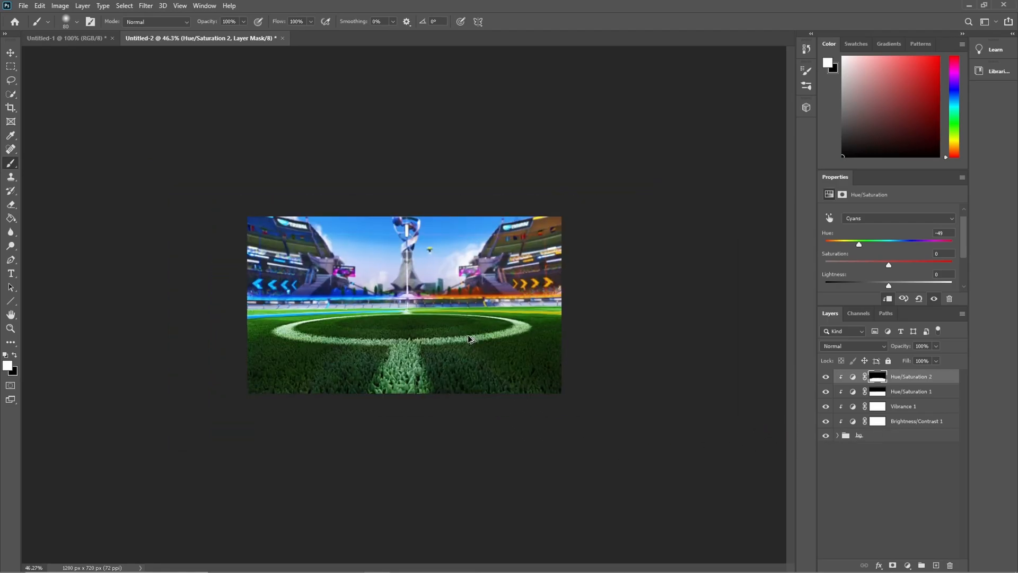
{"action": "scroll", "coordinate": [469, 337], "scroll_direction": "up", "scroll_amount": 3}
{"action": "scroll", "coordinate": [461, 340], "scroll_direction": "down", "scroll_amount": 2}
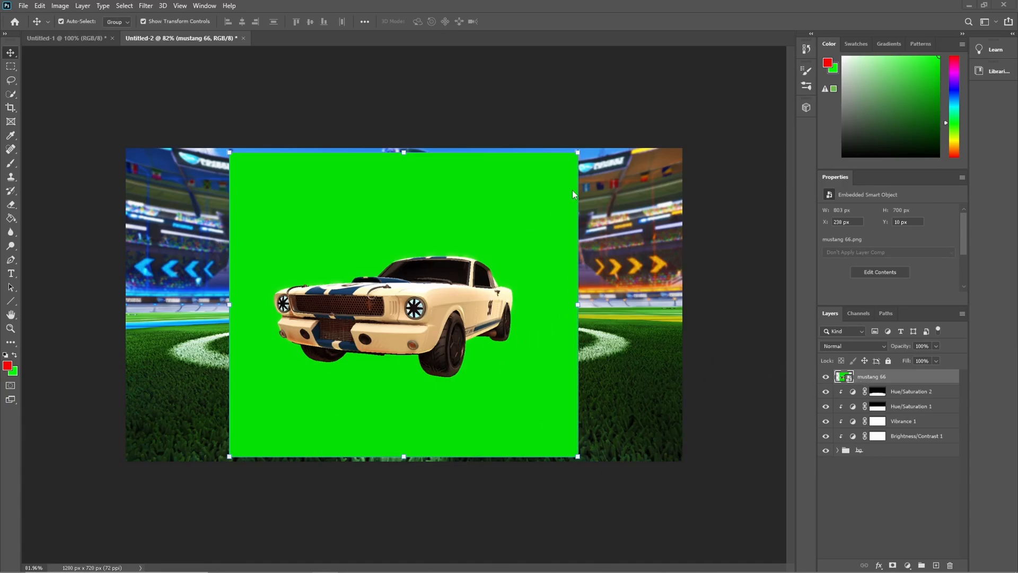
Rasterize the mustang 66 layer and select everything except its green backdrop using Color Range with fuzziness 200 and Invert on
{"action": "right_click", "coordinate": [884, 377]}
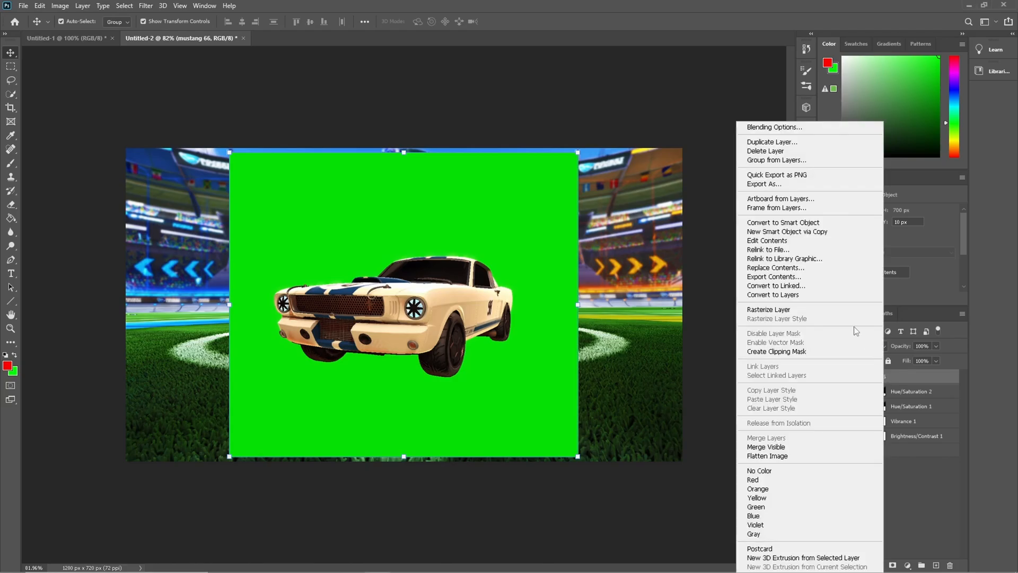
{"action": "left_click", "coordinate": [792, 313]}
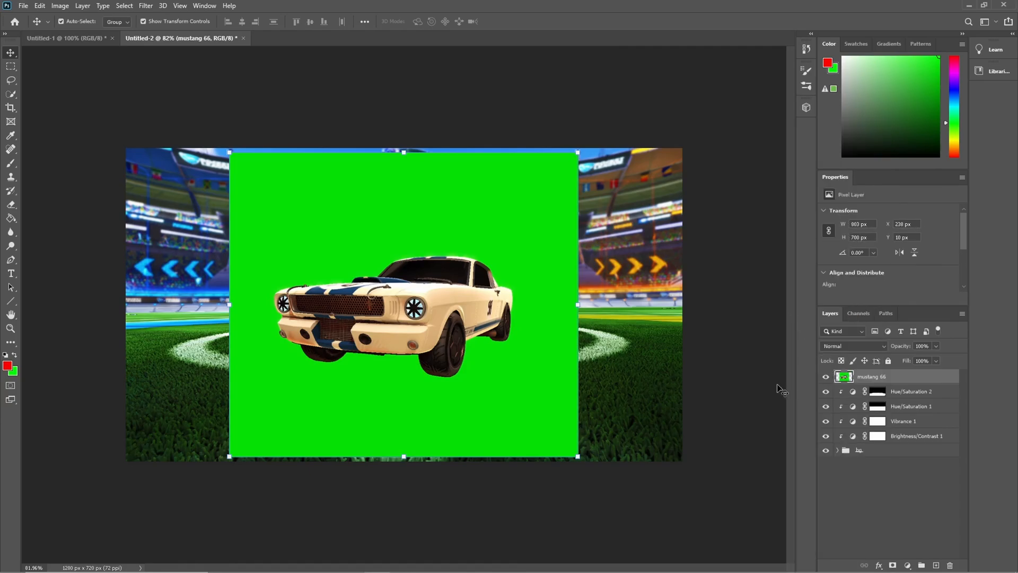
{"action": "left_click", "coordinate": [125, 6]}
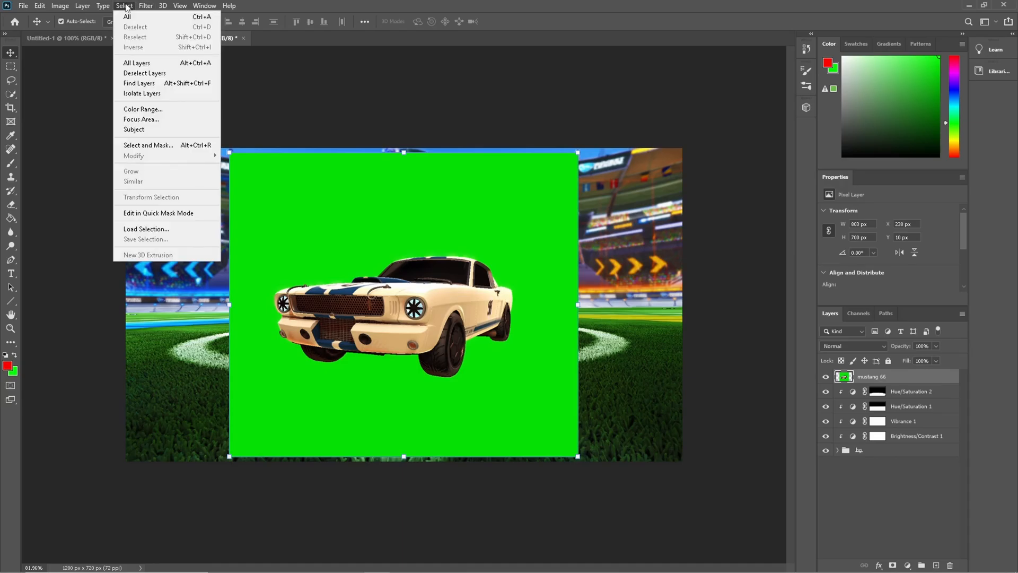
{"action": "left_click", "coordinate": [144, 108]}
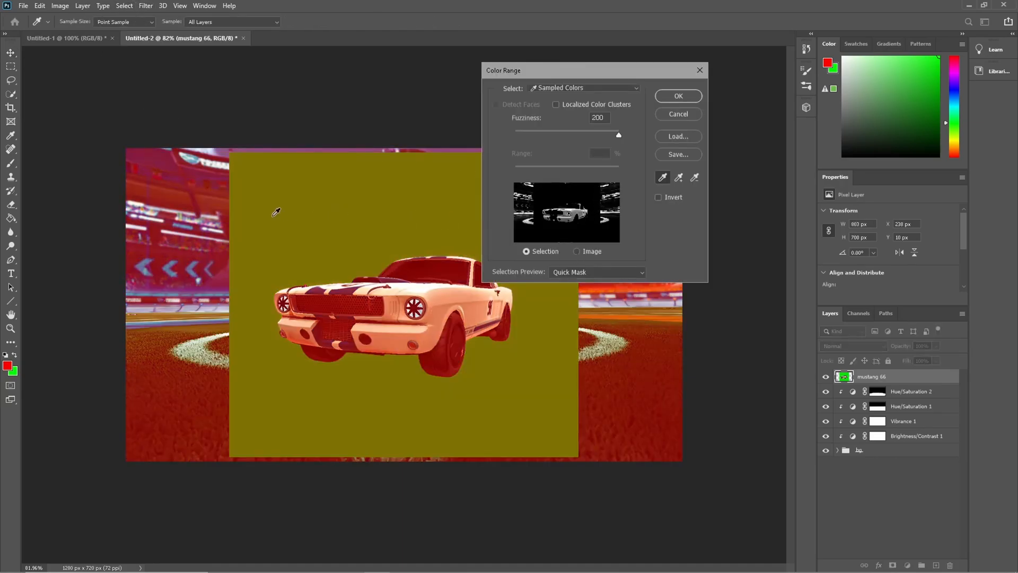
{"action": "left_click", "coordinate": [292, 186]}
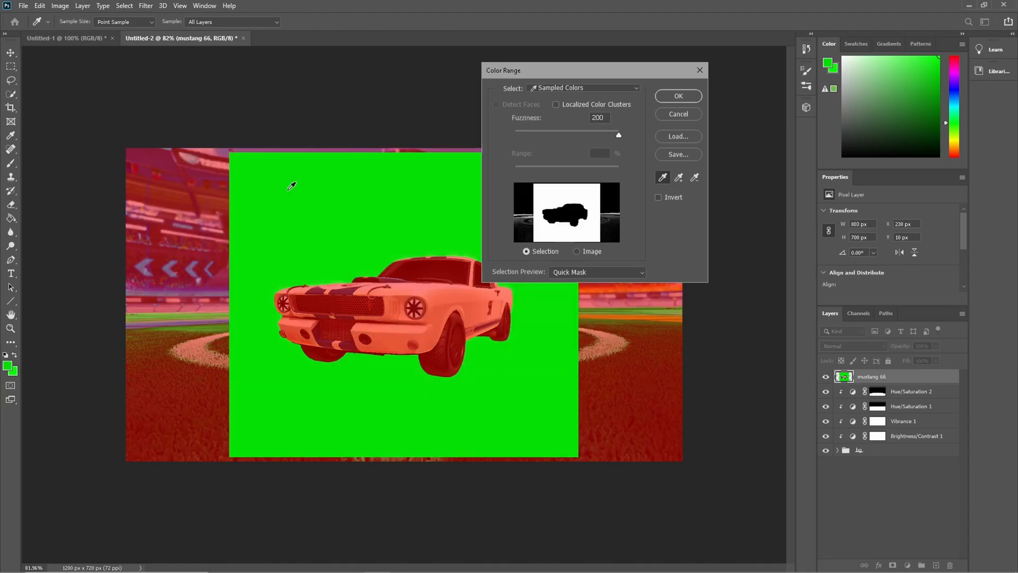
{"action": "left_click", "coordinate": [577, 251]}
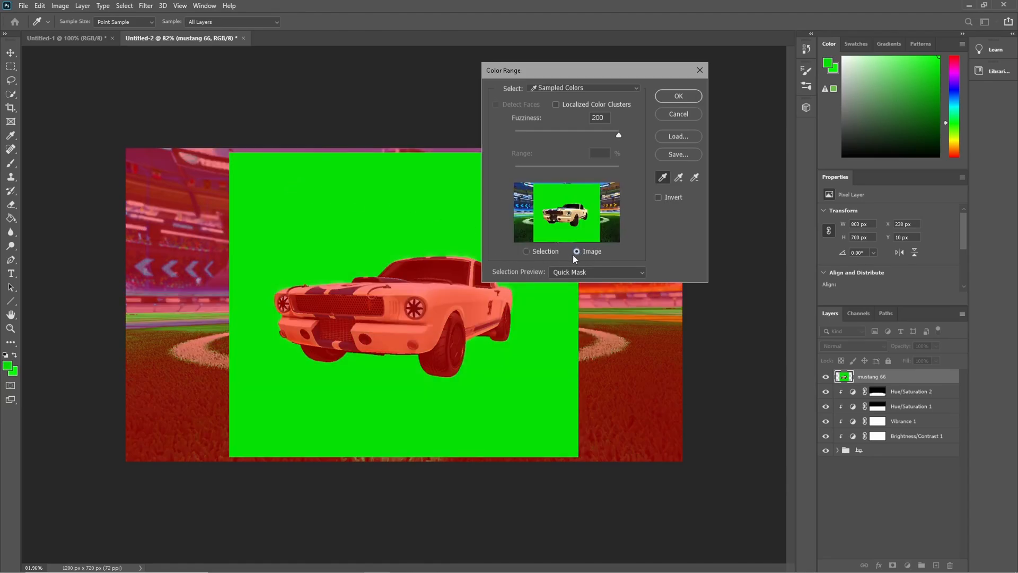
{"action": "left_click", "coordinate": [659, 197]}
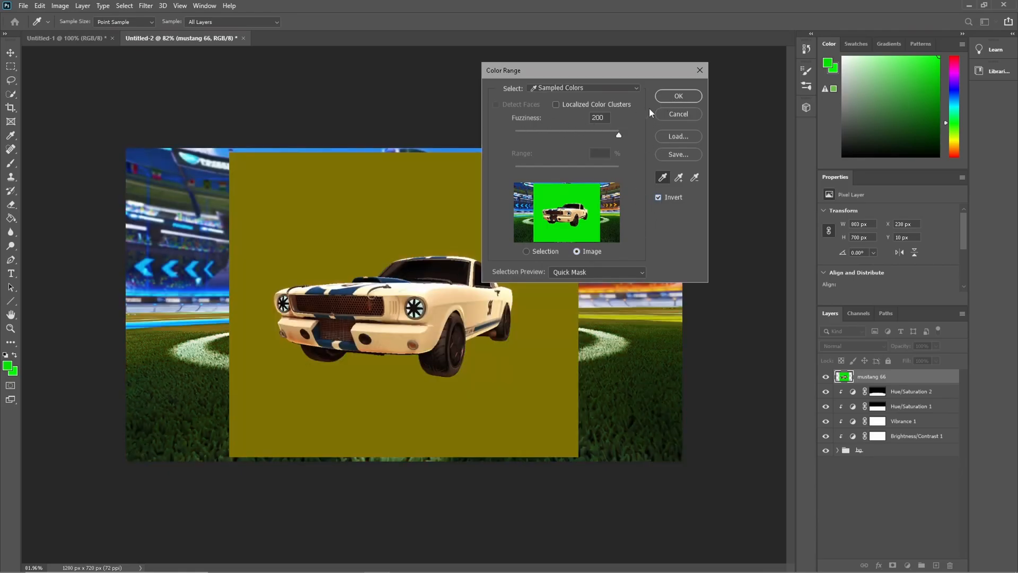
{"action": "left_click", "coordinate": [677, 97]}
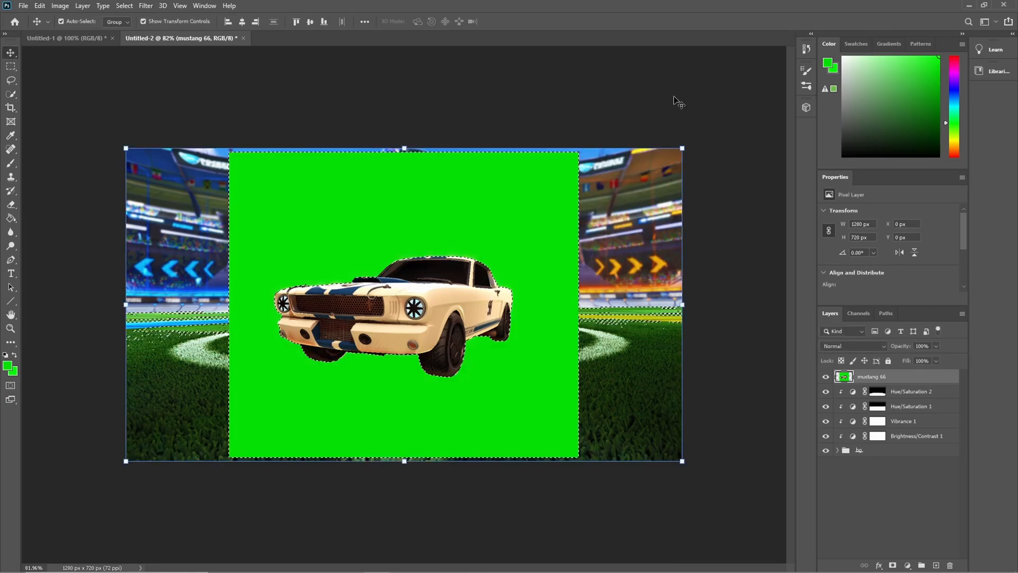
Refine the car selection in Select and Mask with feather 0 px and output it to a new layer
{"action": "left_click", "coordinate": [124, 5]}
{"action": "left_click", "coordinate": [167, 146]}
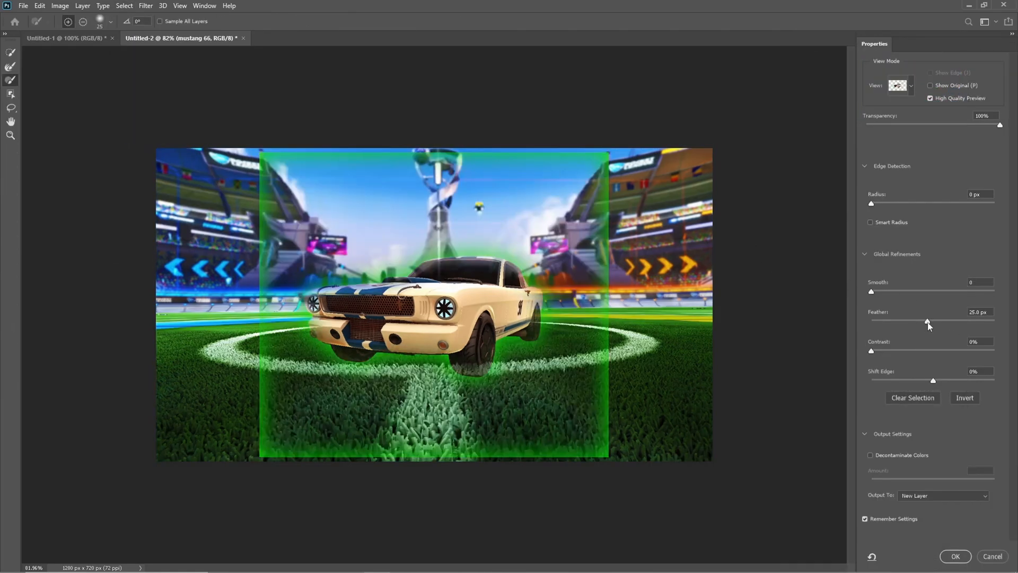
{"action": "left_click_drag", "start_coordinate": [928, 322], "coordinate": [762, 328]}
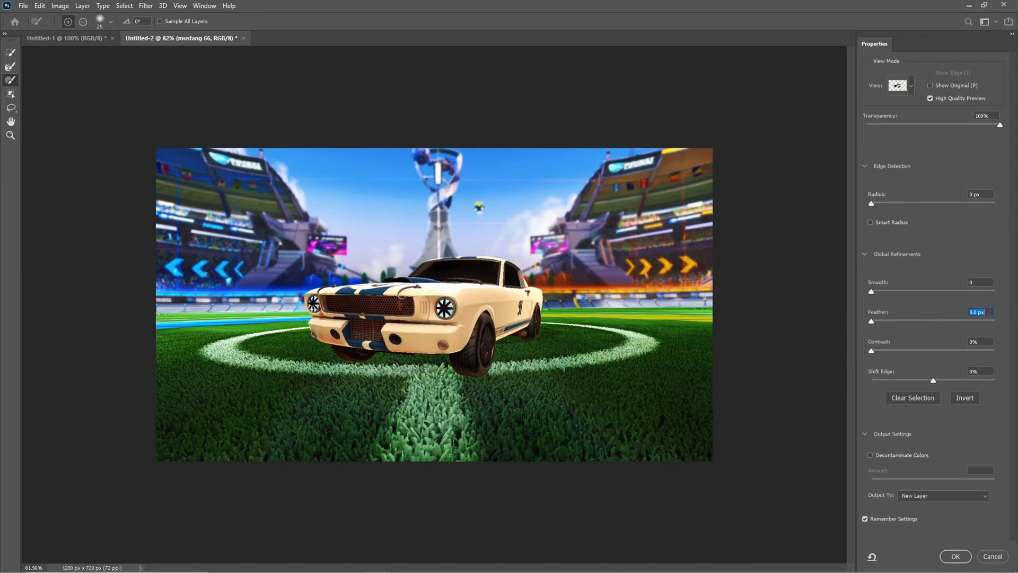
{"action": "left_click", "coordinate": [958, 556]}
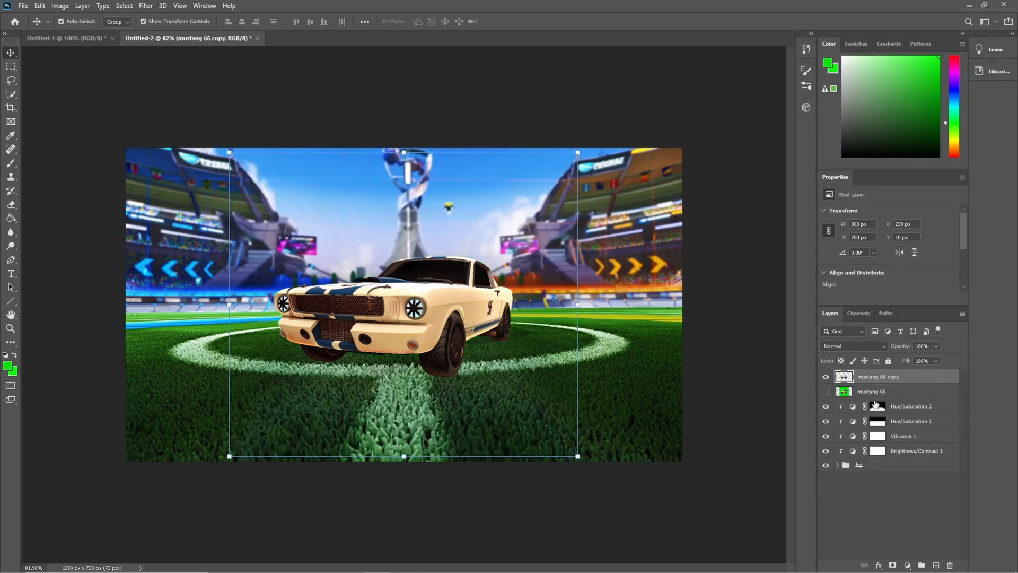
Delete the original green-screen mustang 66 layer
{"action": "right_click", "coordinate": [874, 393]}
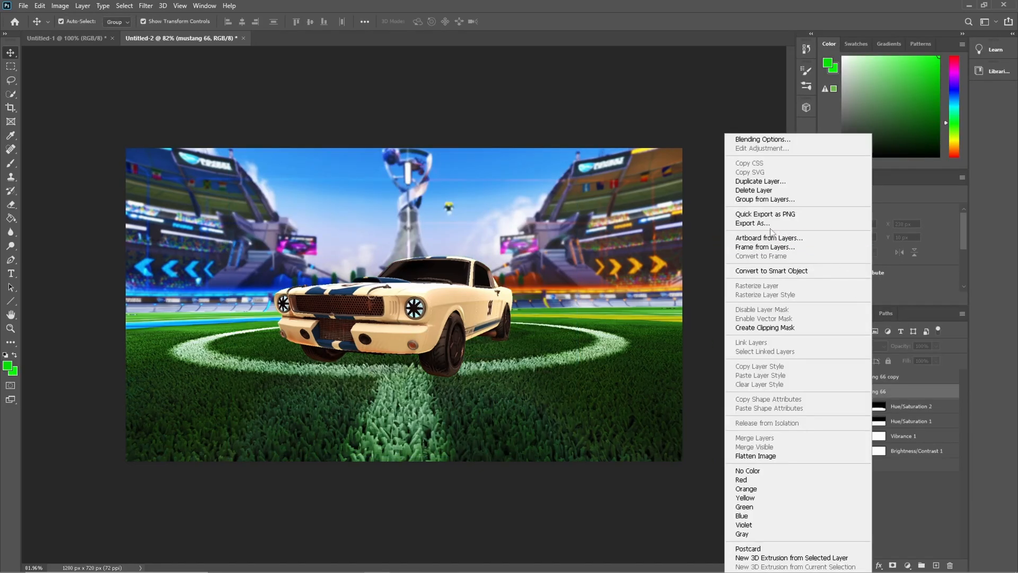
{"action": "left_click", "coordinate": [753, 190]}
{"action": "left_click", "coordinate": [460, 216]}
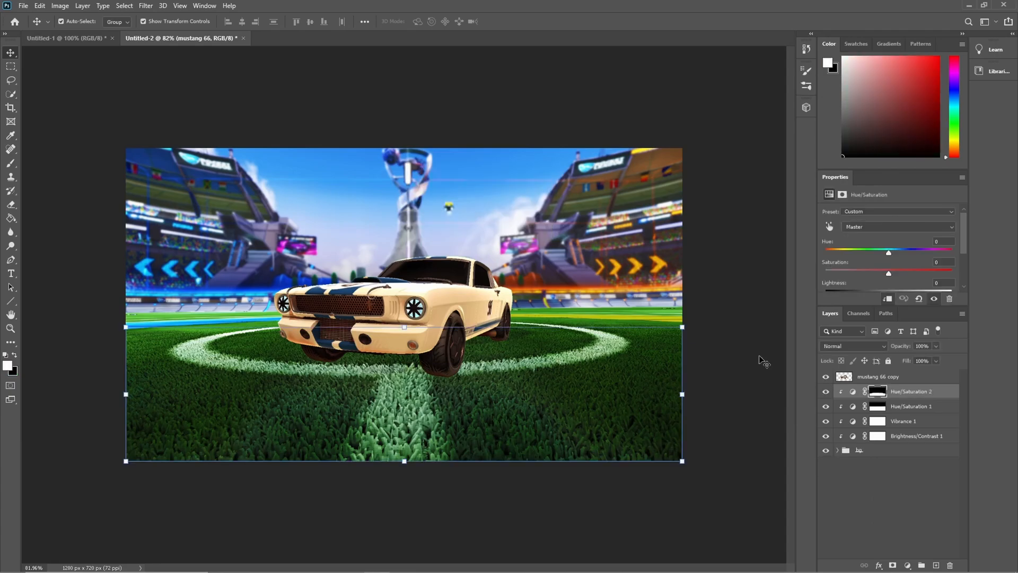
Rename the cut-out car layer mustang
{"action": "left_click", "coordinate": [874, 378]}
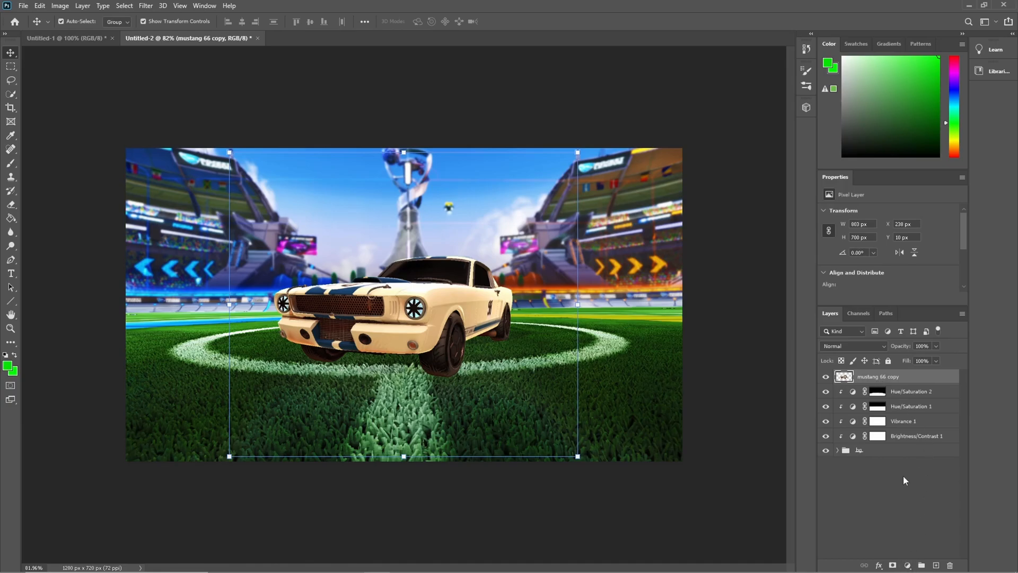
{"action": "double_click", "coordinate": [900, 377]}
{"action": "key", "text": "BackSpace"}
{"action": "type", "text": "mustang"}
{"action": "key", "text": "Return"}
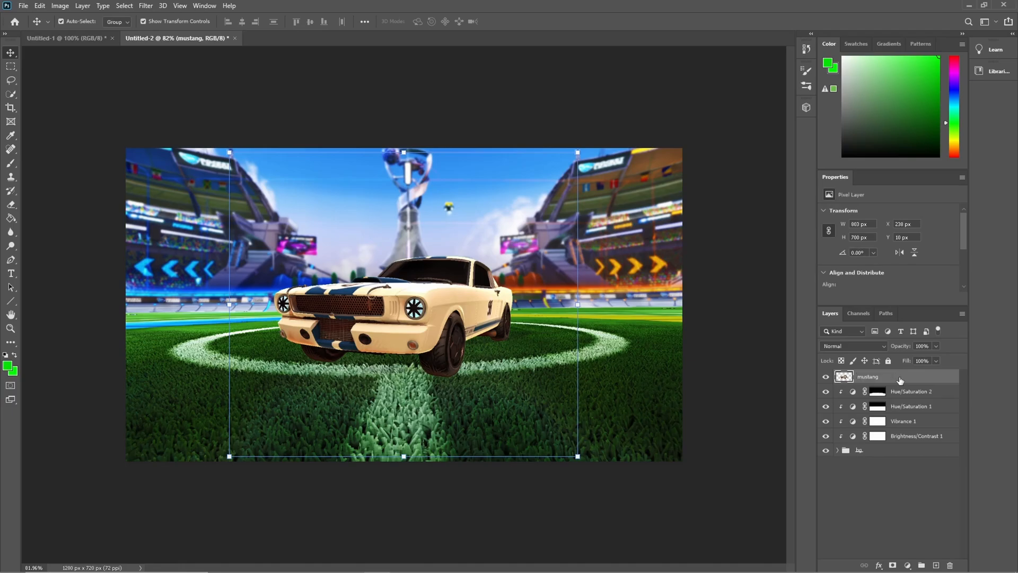
Add a Hue/Saturation adjustment above the mustang layer and clip it to the car
{"action": "left_click", "coordinate": [907, 565]}
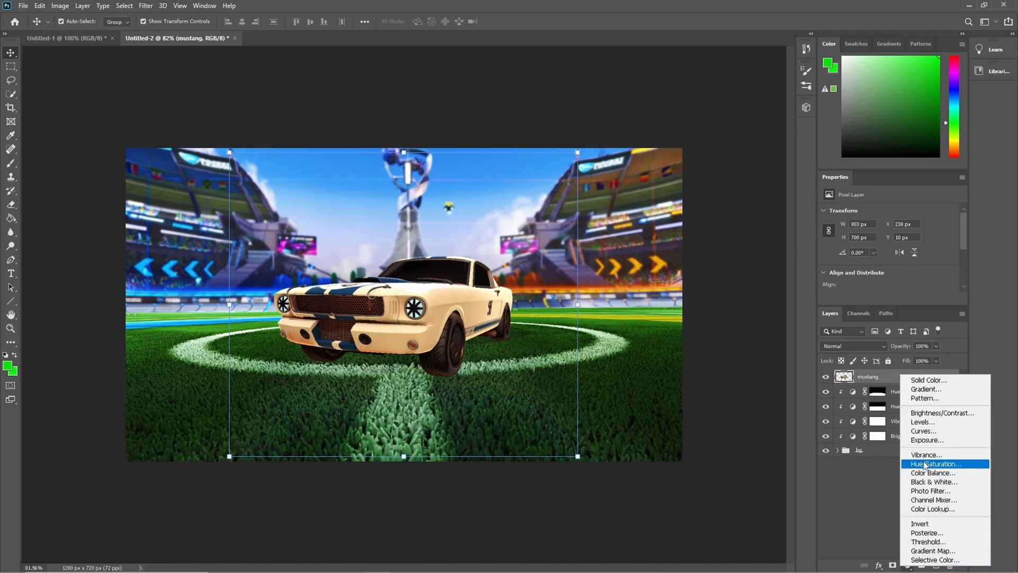
{"action": "left_click", "coordinate": [943, 465]}
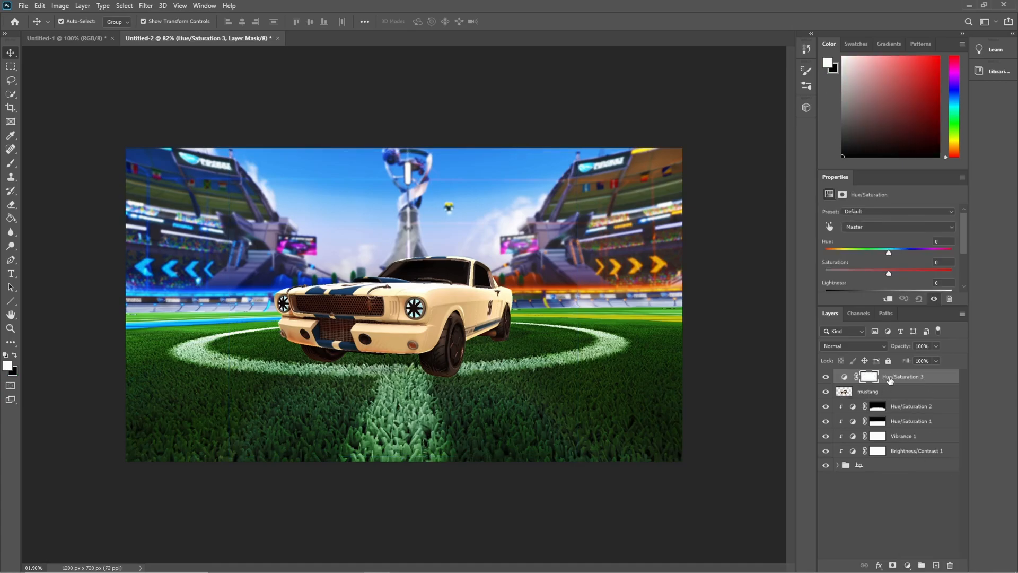
{"action": "right_click", "coordinate": [893, 378]}
{"action": "left_click", "coordinate": [821, 331]}
Set the Greens of the car's Hue/Saturation adjustment to saturation -100 and pull their lightness down to the minimum
{"action": "left_click", "coordinate": [882, 225]}
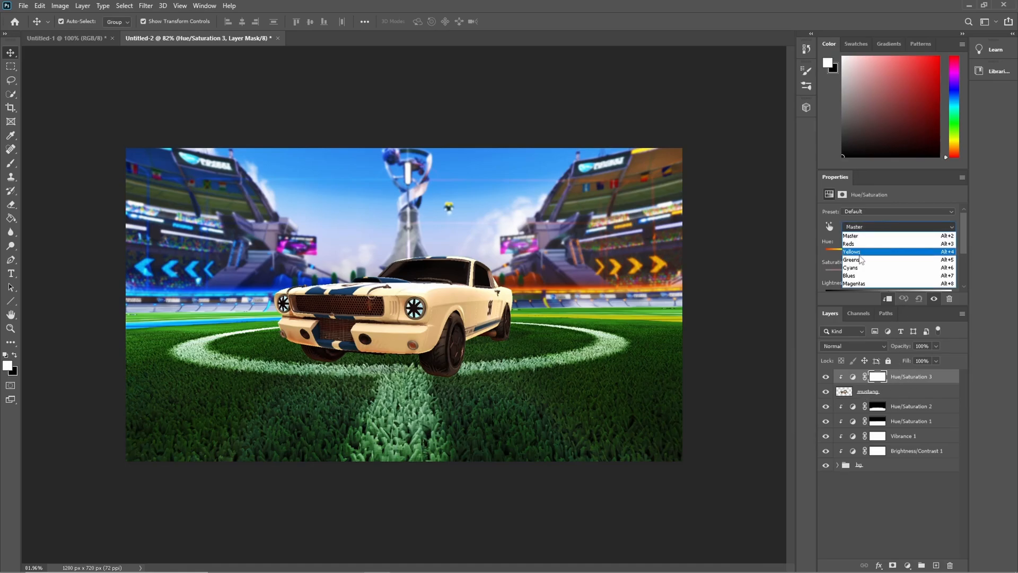
{"action": "left_click", "coordinate": [859, 261]}
{"action": "left_click_drag", "start_coordinate": [888, 274], "coordinate": [825, 274]}
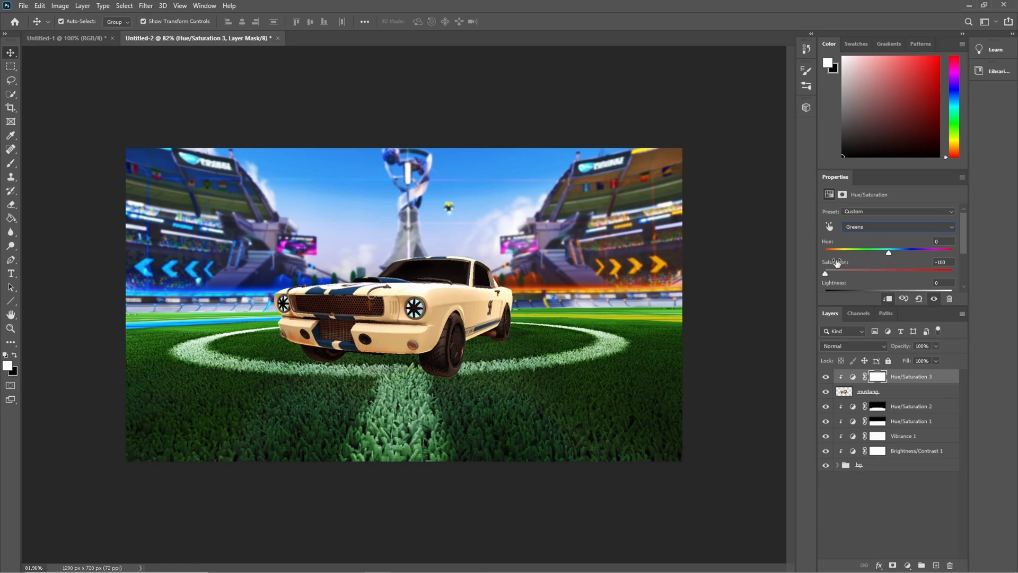
{"action": "left_click_drag", "start_coordinate": [827, 273], "coordinate": [564, 285]}
{"action": "scroll", "coordinate": [880, 258], "scroll_direction": "down", "scroll_amount": 1}
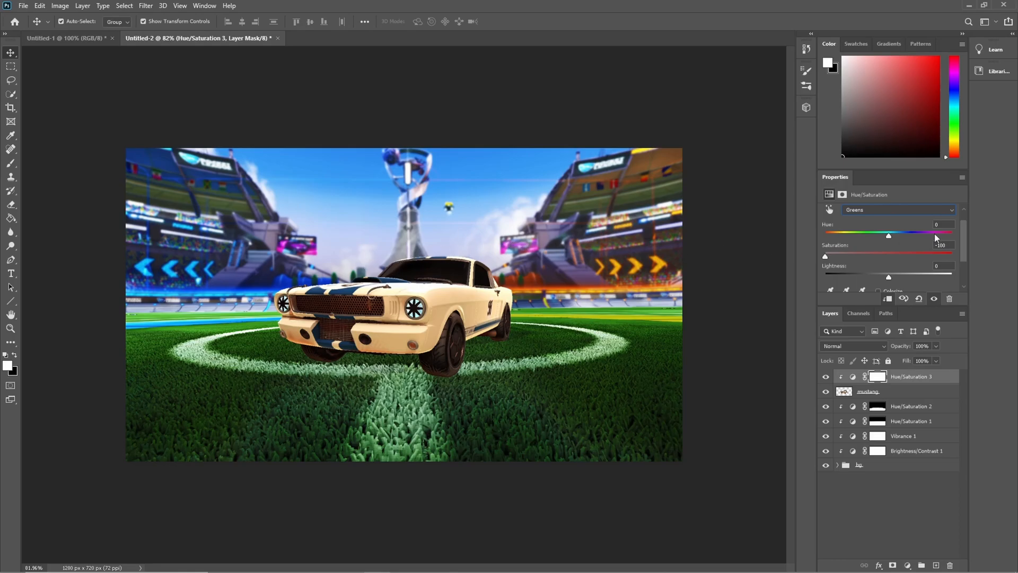
{"action": "left_click_drag", "start_coordinate": [889, 277], "coordinate": [768, 284]}
Set the Yellows of the car's Hue/Saturation adjustment to saturation -100 and lightness +55
{"action": "left_click", "coordinate": [870, 210]}
{"action": "left_click", "coordinate": [870, 237]}
{"action": "left_click_drag", "start_coordinate": [888, 257], "coordinate": [837, 265]}
{"action": "mouse_move", "coordinate": [718, 262]}
{"action": "left_mouse_down"}
{"action": "mouse_move", "coordinate": [1006, 249]}
{"action": "mouse_move", "coordinate": [735, 266]}
{"action": "left_mouse_up"}
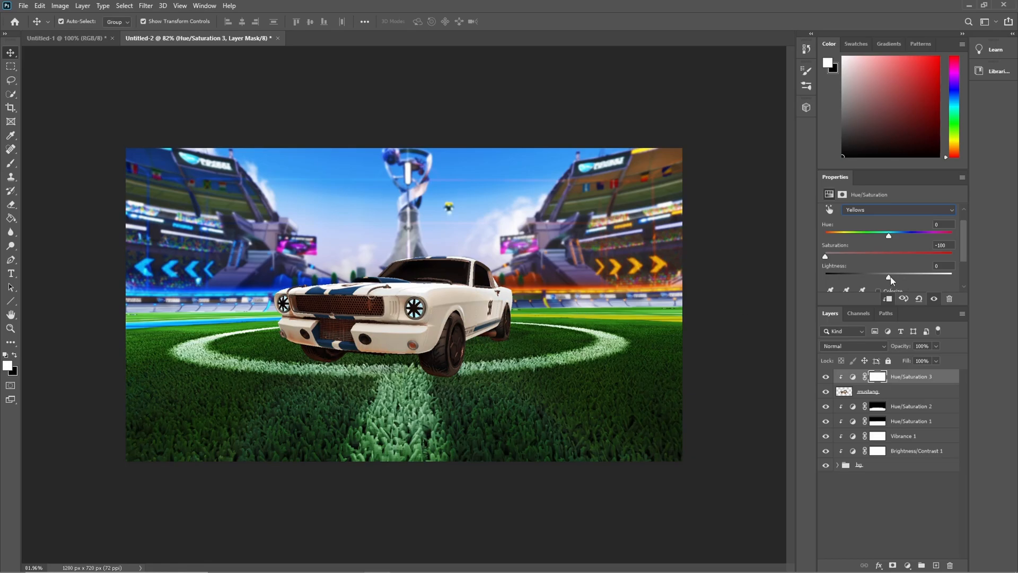
{"action": "left_click_drag", "start_coordinate": [889, 277], "coordinate": [923, 278]}
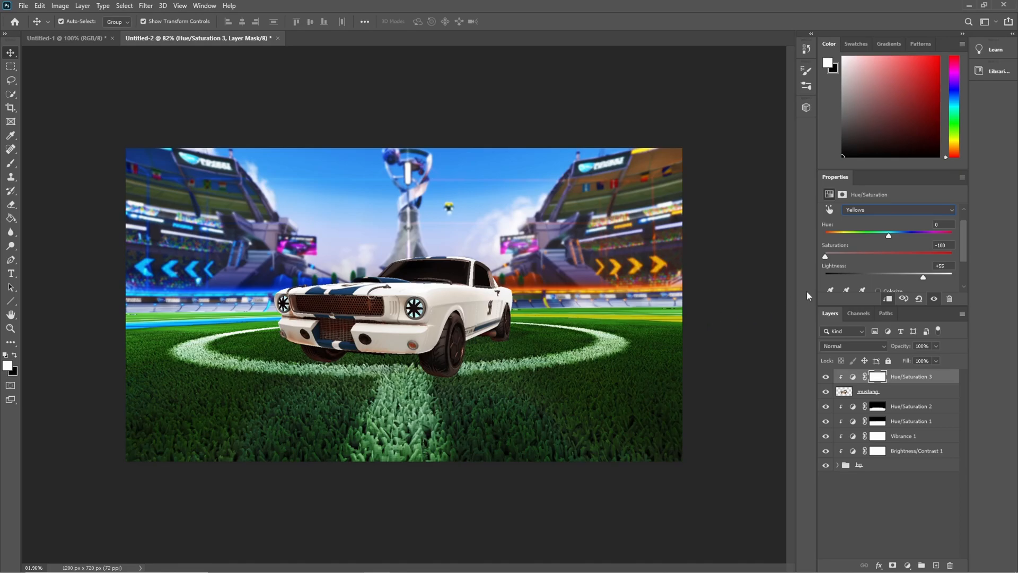
Try the car's Reds at saturation -100 and lightness +100, and try inverting the adjustment's mask
{"action": "left_click", "coordinate": [882, 212]}
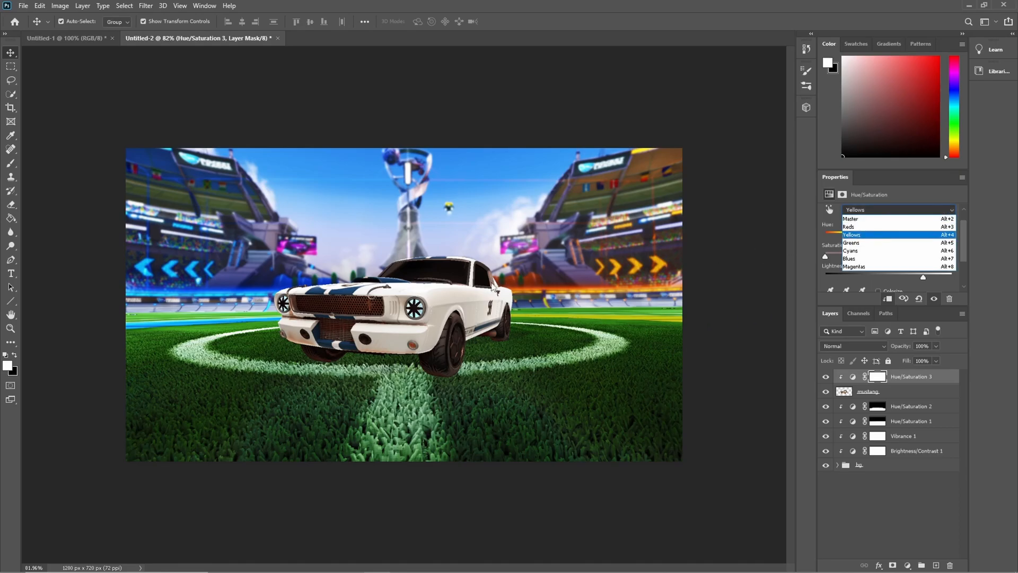
{"action": "left_click", "coordinate": [858, 229]}
{"action": "left_click_drag", "start_coordinate": [889, 258], "coordinate": [682, 255]}
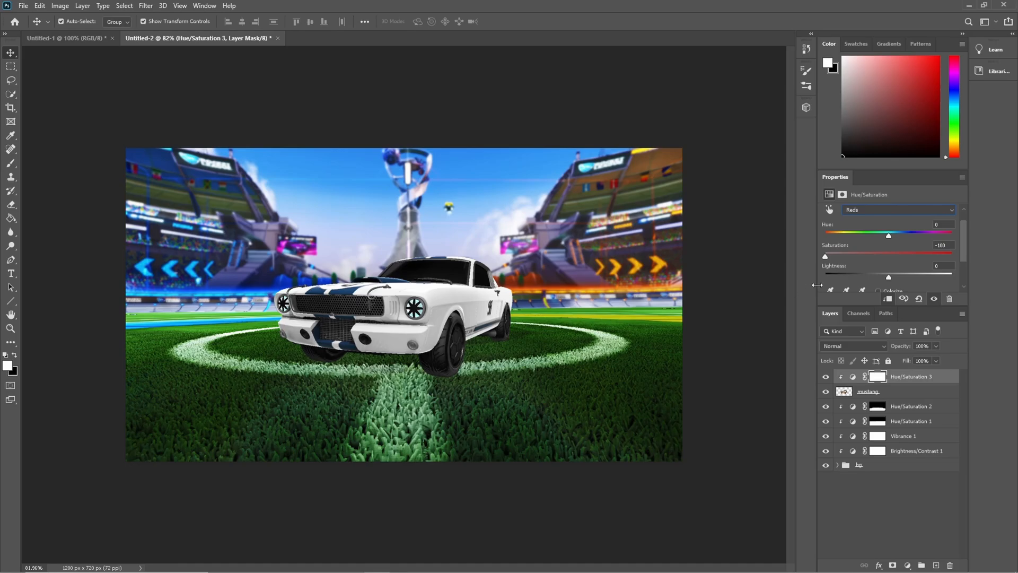
{"action": "left_click_drag", "start_coordinate": [828, 257], "coordinate": [632, 250]}
{"action": "left_click_drag", "start_coordinate": [889, 279], "coordinate": [993, 287]}
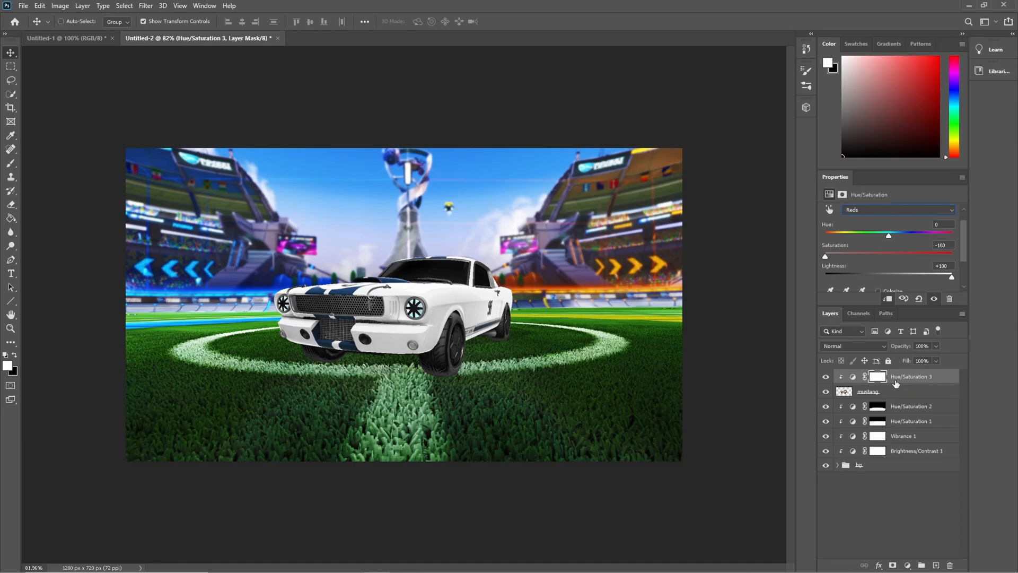
{"action": "key", "text": "ctrl+i"}
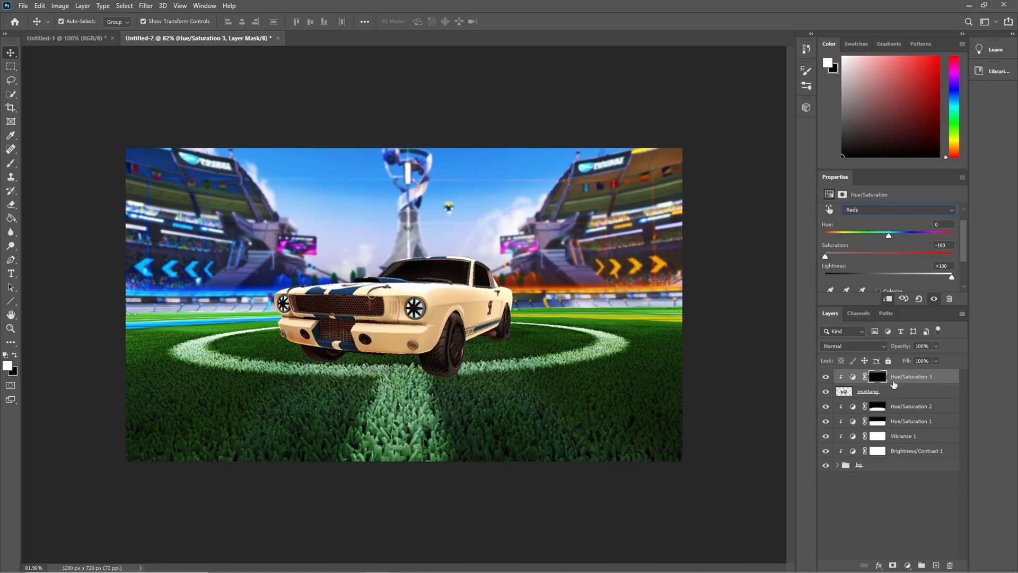
{"action": "key", "text": "ctrl+i"}
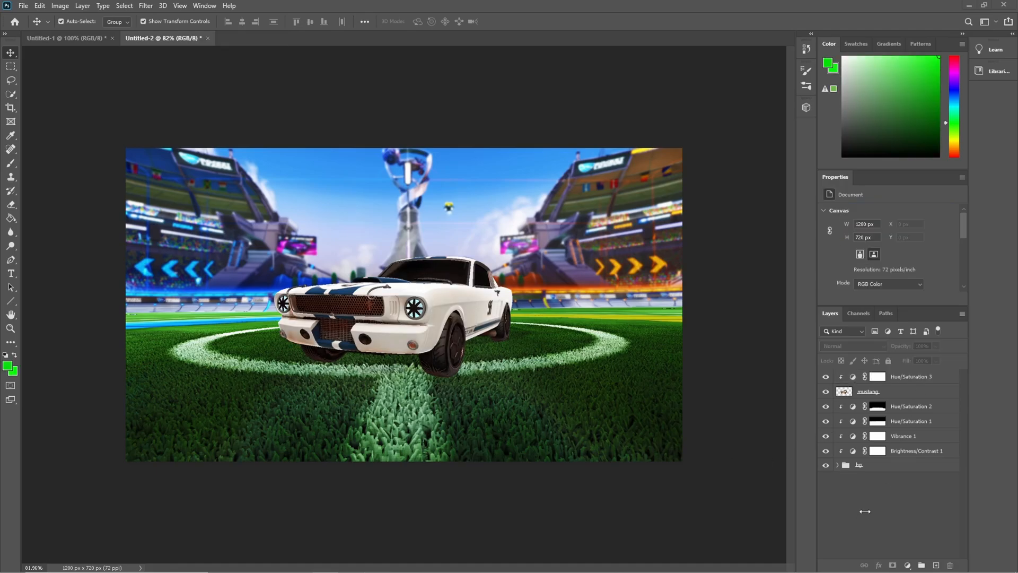
Add a second Hue/Saturation adjustment above the car's existing one and clip it to the mustang layer
{"action": "left_click", "coordinate": [907, 565]}
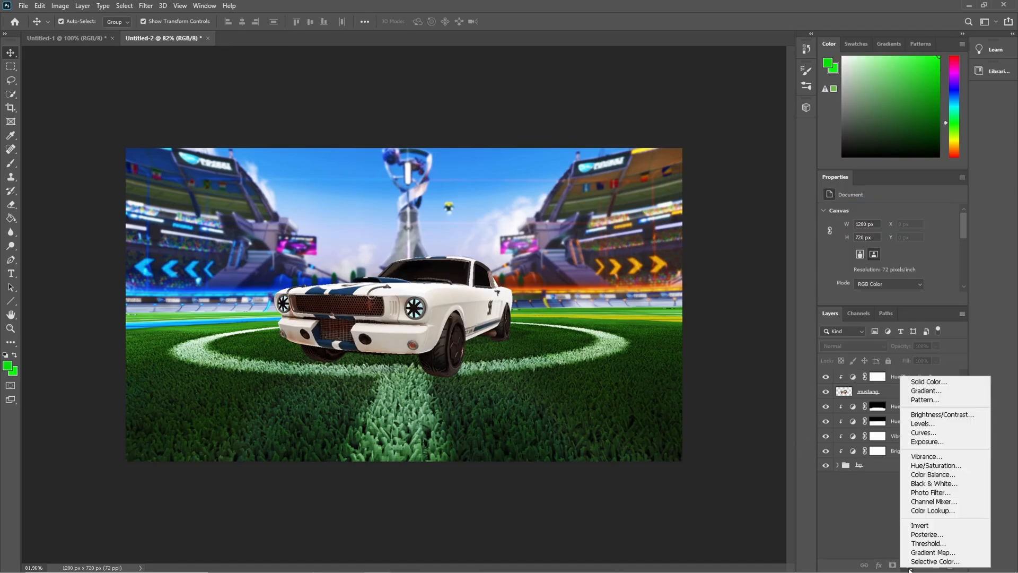
{"action": "left_click", "coordinate": [927, 465]}
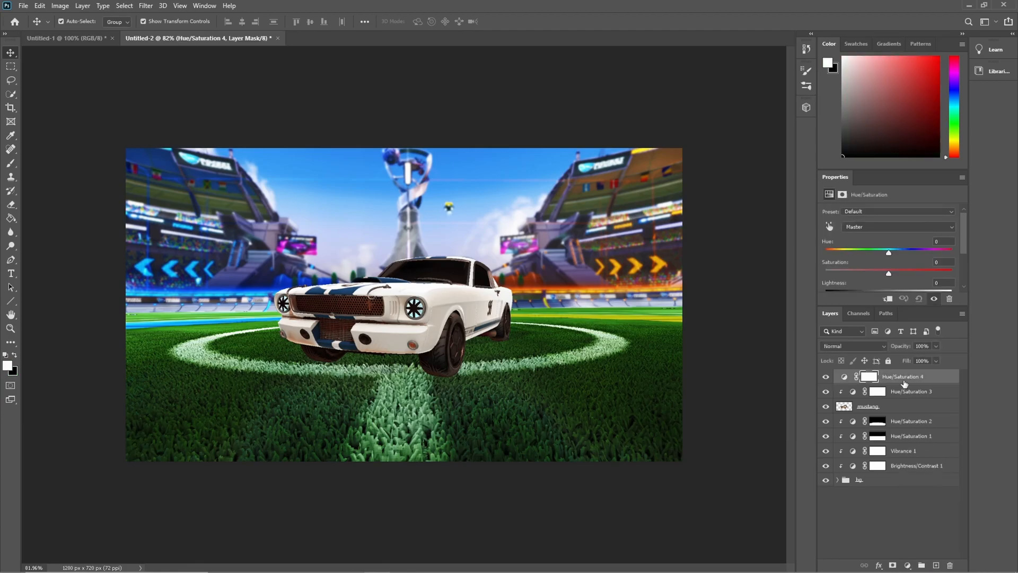
{"action": "right_click", "coordinate": [905, 375]}
{"action": "left_click", "coordinate": [804, 328]}
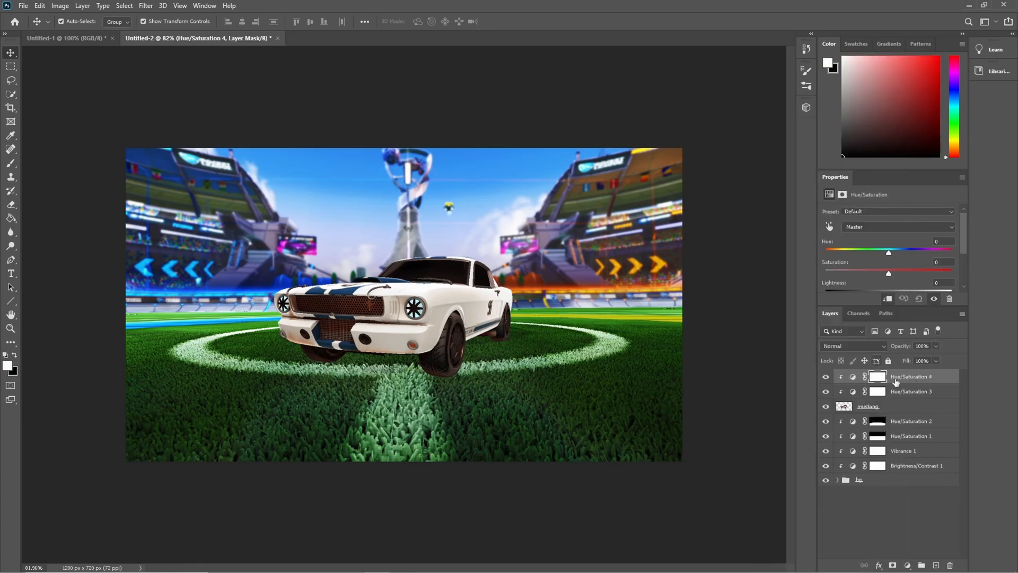
Set the Reds of the Hue/Saturation 4 adjustment to saturation -100 and lightness +100
{"action": "left_click", "coordinate": [880, 227]}
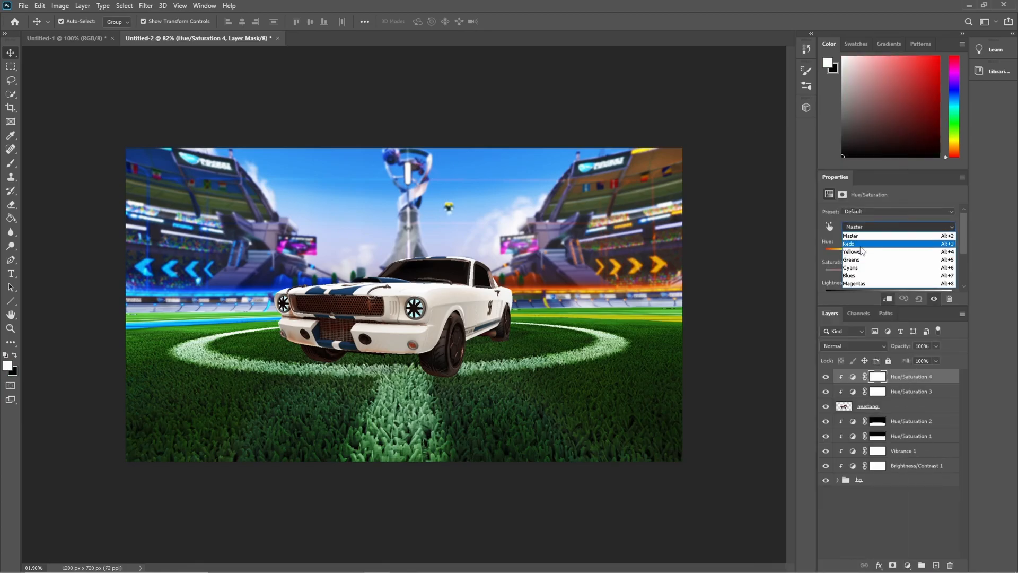
{"action": "left_click", "coordinate": [861, 244]}
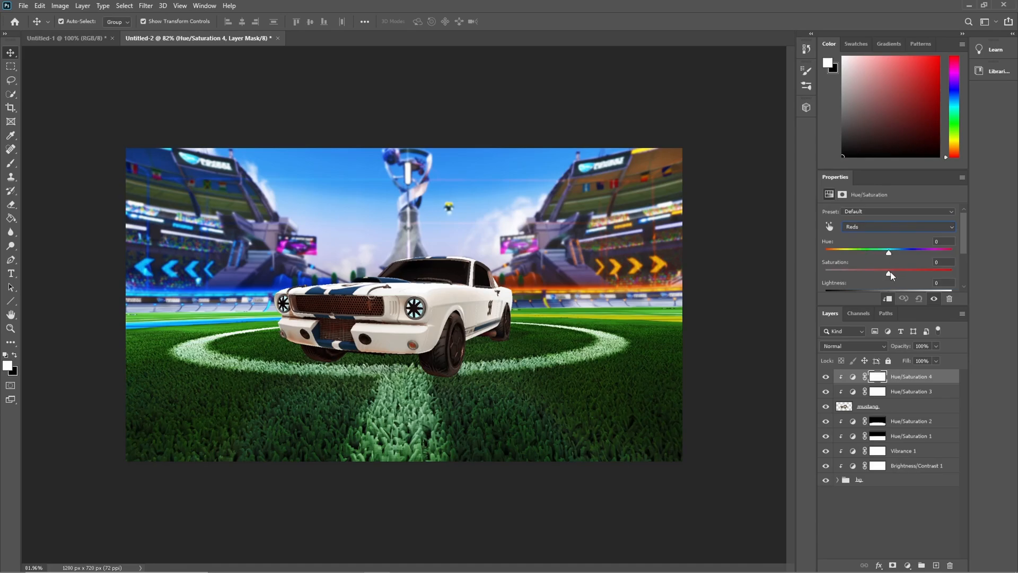
{"action": "left_click_drag", "start_coordinate": [889, 273], "coordinate": [740, 278]}
{"action": "scroll", "coordinate": [866, 250], "scroll_direction": "down", "scroll_amount": 1}
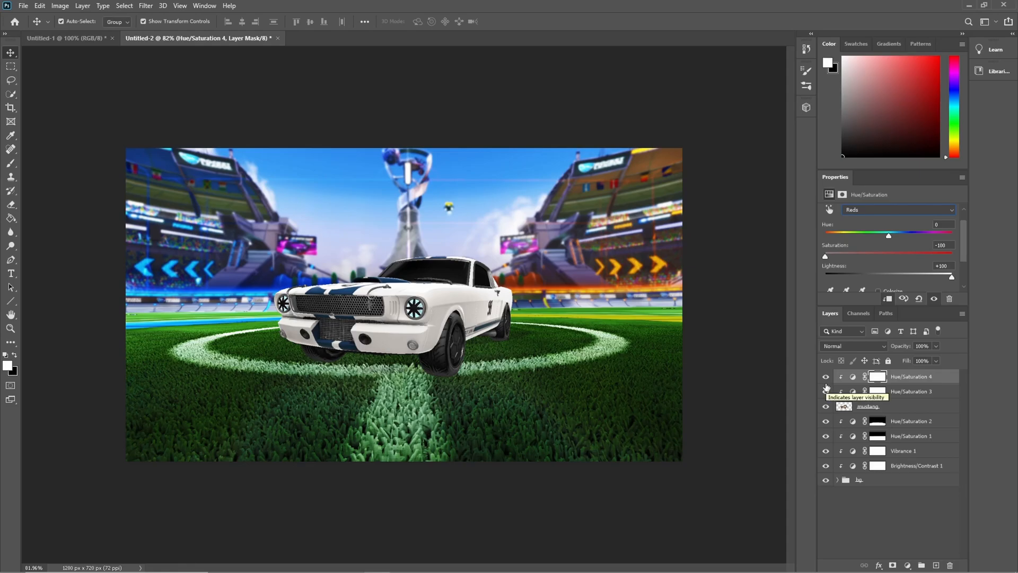
Invert the Hue/Saturation 4 mask and paint white over the car's grille, bumper, body and windshield to remove their red tint
{"action": "key", "text": "ctrl+i"}
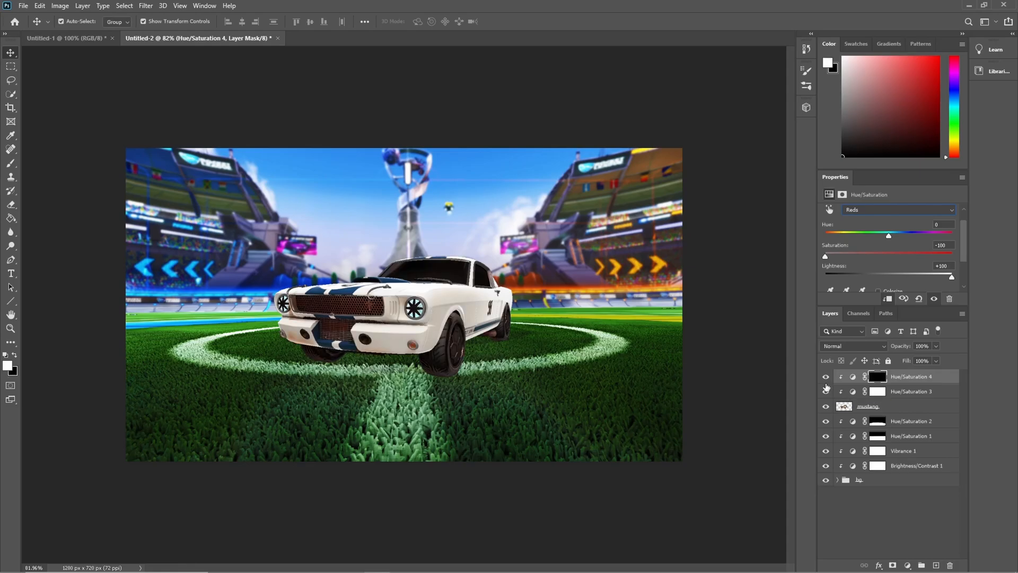
{"action": "left_click", "coordinate": [12, 164]}
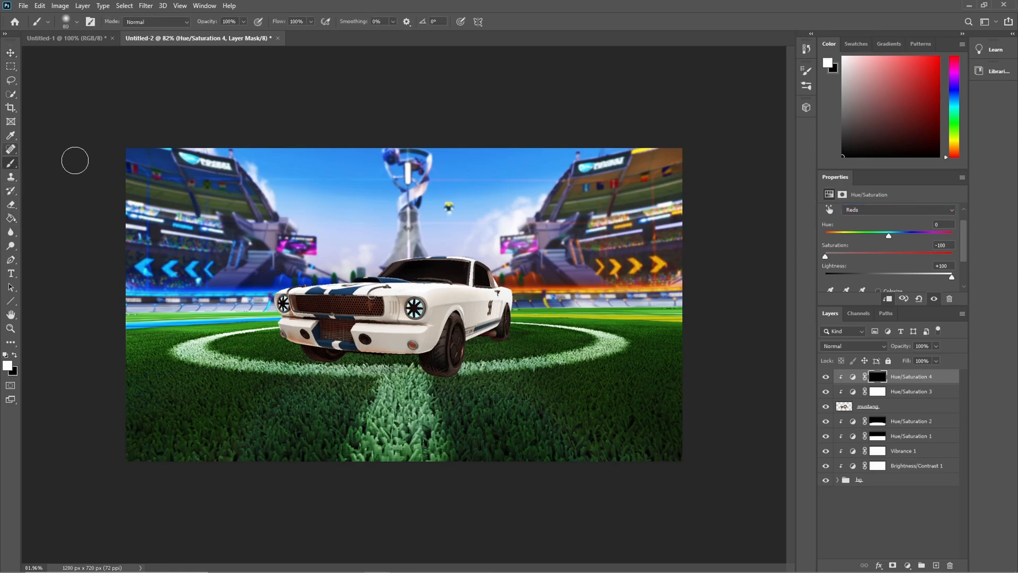
{"action": "mouse_move", "coordinate": [303, 273]}
{"action": "left_mouse_down"}
{"action": "mouse_move", "coordinate": [306, 350]}
{"action": "mouse_move", "coordinate": [276, 285]}
{"action": "mouse_move", "coordinate": [301, 295]}
{"action": "mouse_move", "coordinate": [338, 362]}
{"action": "mouse_move", "coordinate": [320, 324]}
{"action": "left_mouse_up"}
{"action": "key", "text": "ctrl+z"}
{"action": "mouse_move", "coordinate": [256, 287]}
{"action": "left_mouse_down"}
{"action": "mouse_move", "coordinate": [345, 302]}
{"action": "mouse_move", "coordinate": [322, 310]}
{"action": "mouse_move", "coordinate": [338, 323]}
{"action": "mouse_move", "coordinate": [290, 324]}
{"action": "mouse_move", "coordinate": [320, 335]}
{"action": "mouse_move", "coordinate": [298, 332]}
{"action": "mouse_move", "coordinate": [380, 344]}
{"action": "mouse_move", "coordinate": [419, 335]}
{"action": "mouse_move", "coordinate": [400, 341]}
{"action": "left_mouse_up"}
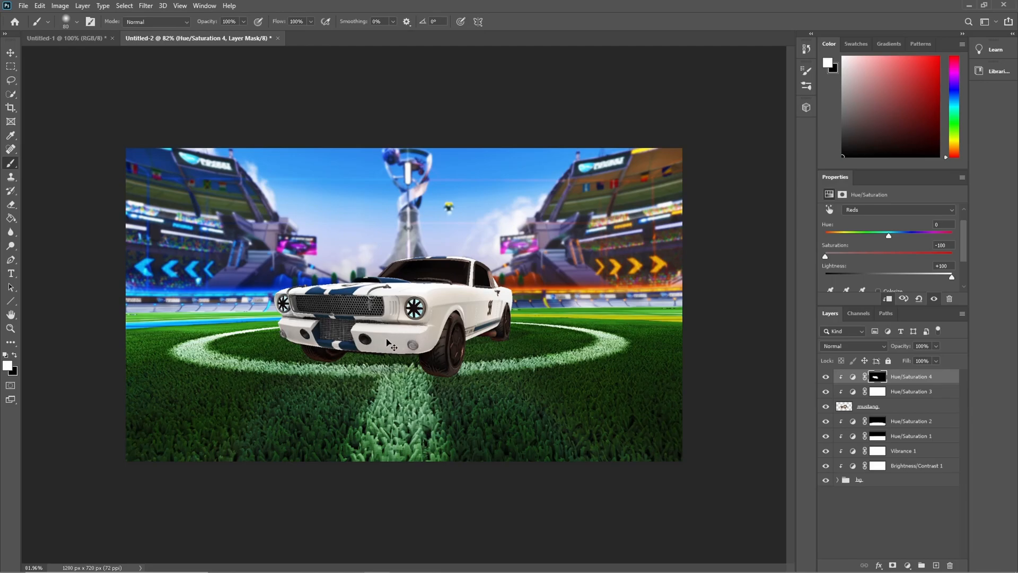
{"action": "key", "text": "ctrl+z"}
{"action": "mouse_move", "coordinate": [375, 309]}
{"action": "left_mouse_down"}
{"action": "mouse_move", "coordinate": [286, 306]}
{"action": "mouse_move", "coordinate": [298, 300]}
{"action": "mouse_move", "coordinate": [373, 321]}
{"action": "mouse_move", "coordinate": [345, 329]}
{"action": "mouse_move", "coordinate": [357, 334]}
{"action": "mouse_move", "coordinate": [286, 327]}
{"action": "mouse_move", "coordinate": [409, 345]}
{"action": "mouse_move", "coordinate": [281, 328]}
{"action": "left_mouse_up"}
Add another Hue/Saturation adjustment on top of the stack and clip it to the car
{"action": "left_click", "coordinate": [907, 565]}
{"action": "left_click", "coordinate": [907, 454]}
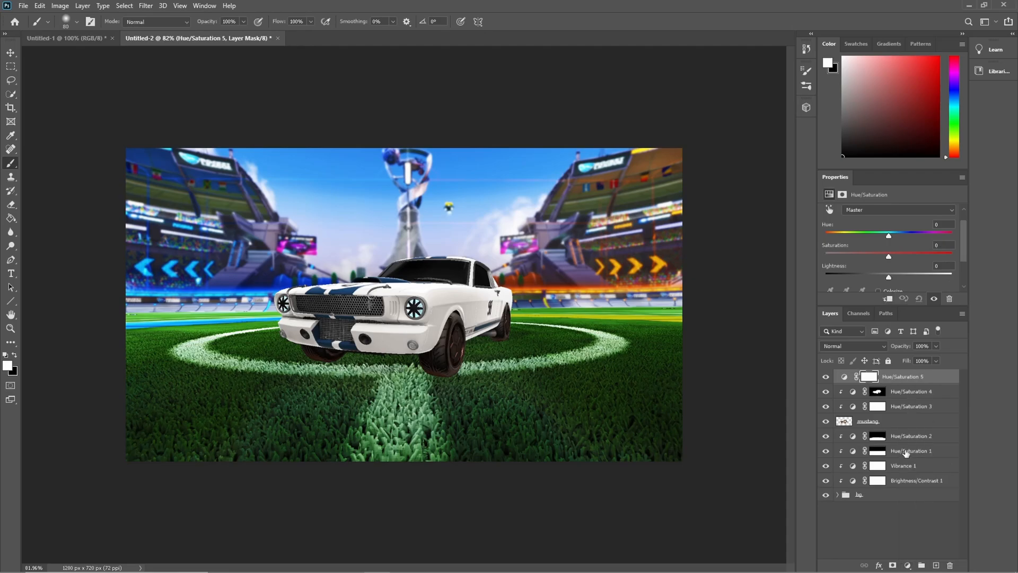
{"action": "right_click", "coordinate": [915, 382]}
{"action": "left_click", "coordinate": [854, 327]}
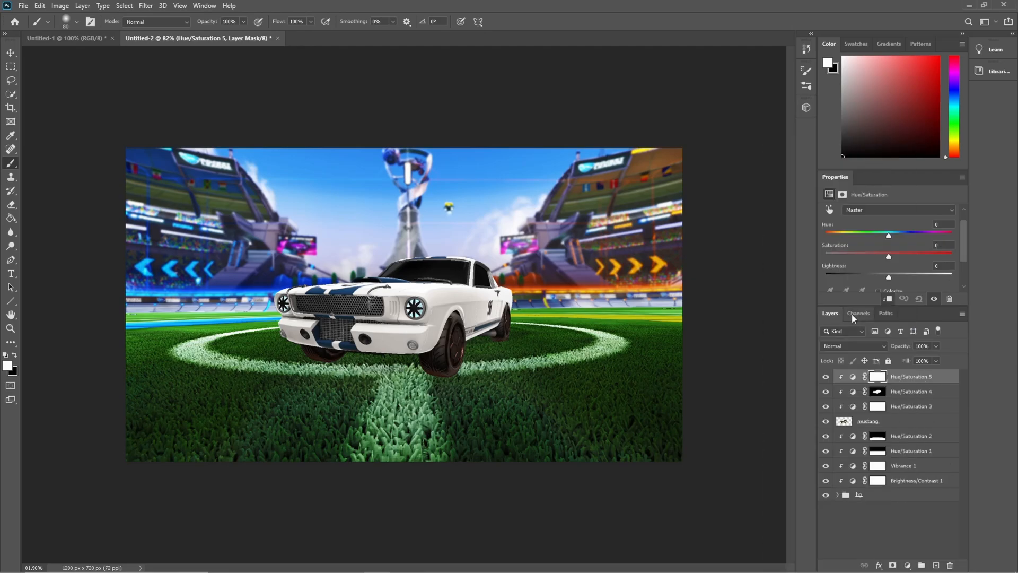
{"action": "left_click", "coordinate": [895, 208]}
{"action": "left_click", "coordinate": [896, 223]}
Paint white over the car's wheels on the Hue/Saturation 4 mask, then reselect the Hue/Saturation 5 adjustment
{"action": "left_click", "coordinate": [912, 395]}
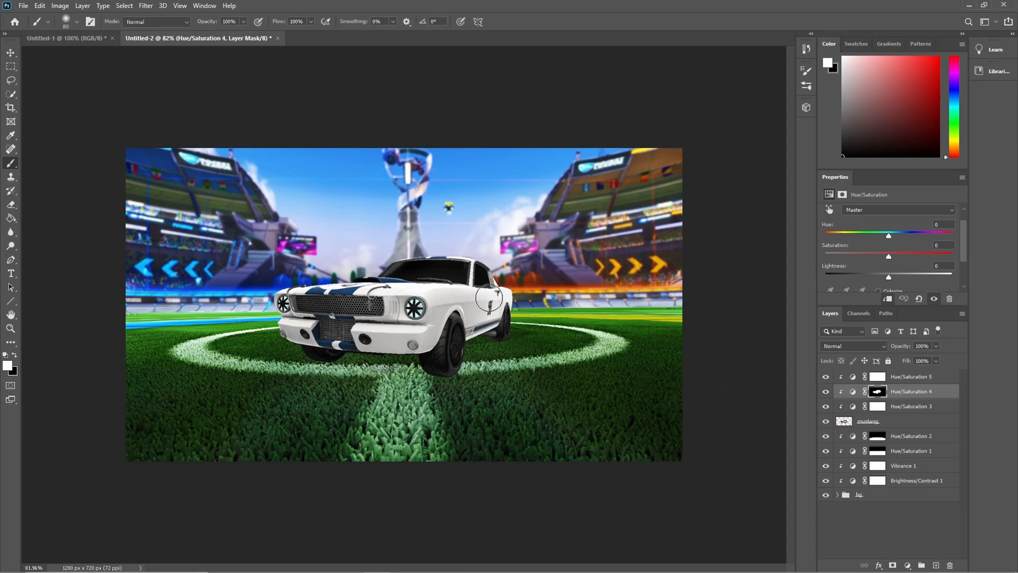
{"action": "left_click", "coordinate": [909, 377]}
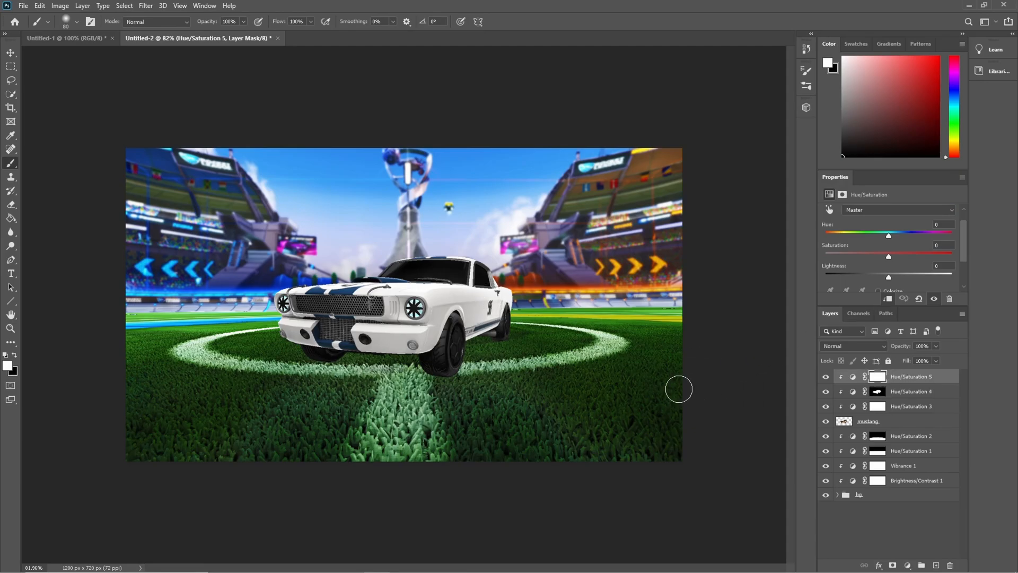
{"action": "scroll", "coordinate": [503, 356], "scroll_direction": "down", "scroll_amount": 5}
{"action": "scroll", "coordinate": [503, 356], "scroll_direction": "up", "scroll_amount": 5}
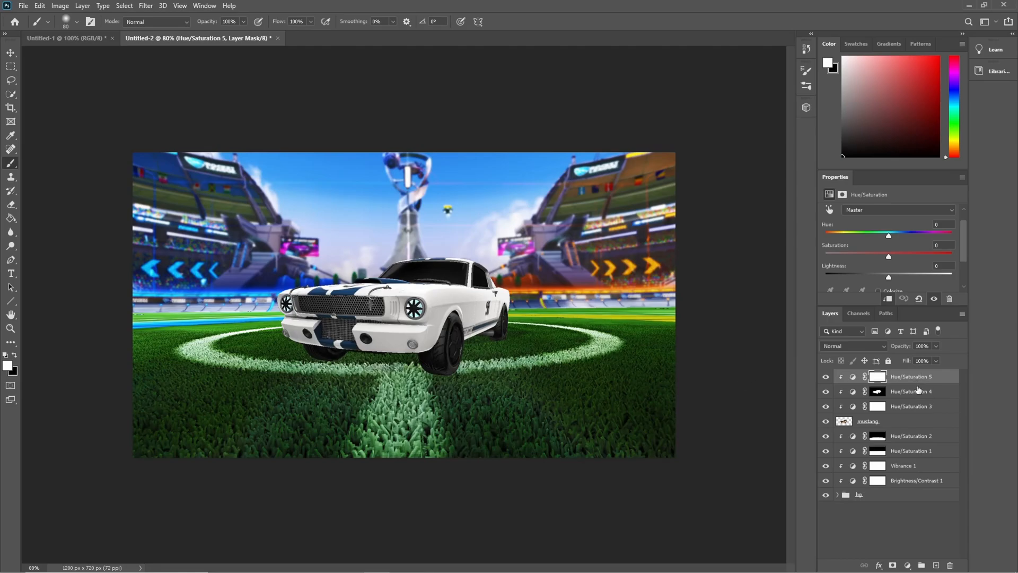
Apply a 4 px outside Stroke effect in white (ffffff) to the mustang layer
{"action": "left_click", "coordinate": [888, 422]}
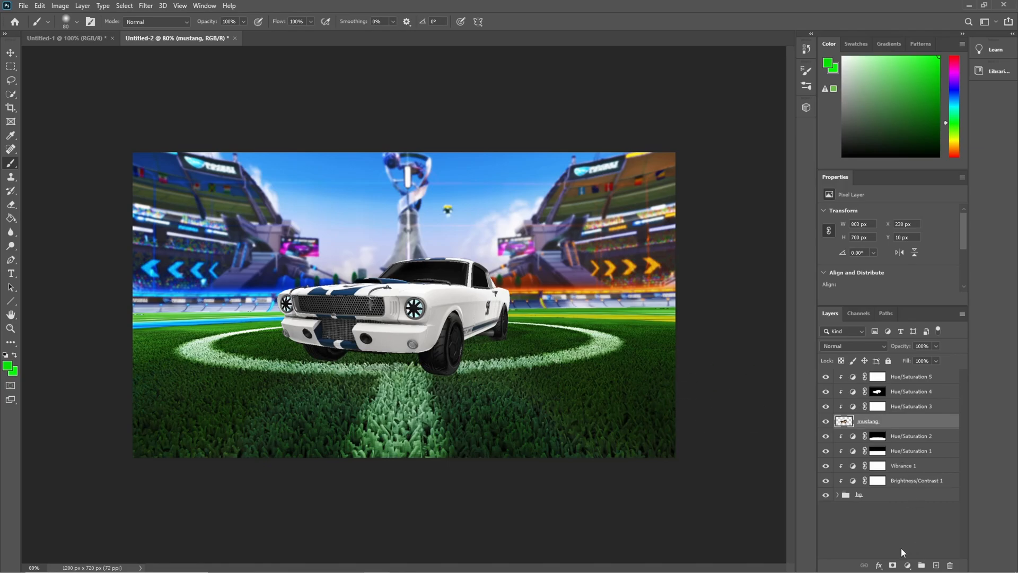
{"action": "left_click", "coordinate": [879, 565]}
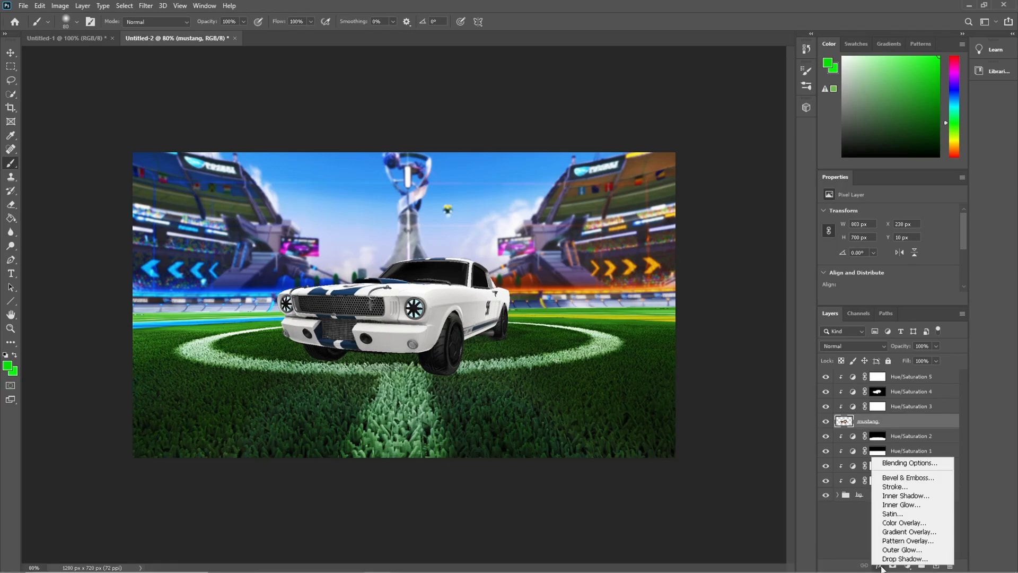
{"action": "key", "text": "Escape"}
{"action": "key", "text": "space"}
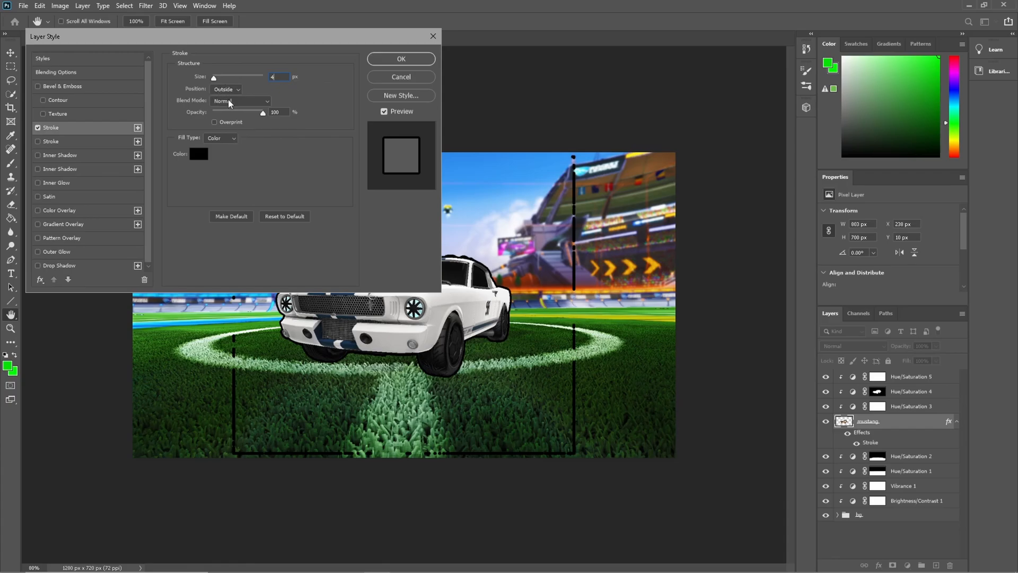
{"action": "left_click", "coordinate": [198, 153]}
{"action": "type", "text": "ffffff"}
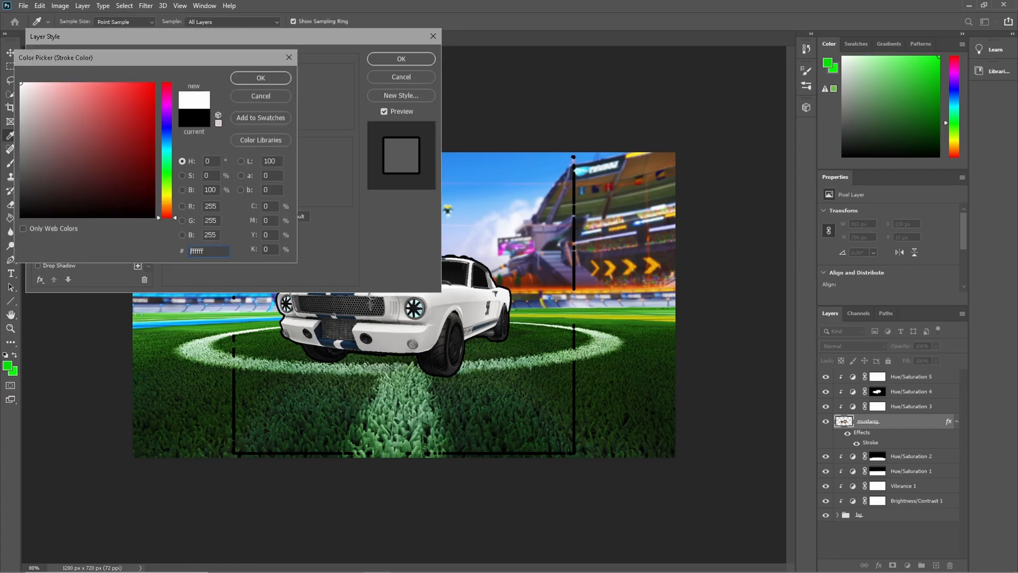
{"action": "left_click", "coordinate": [260, 76]}
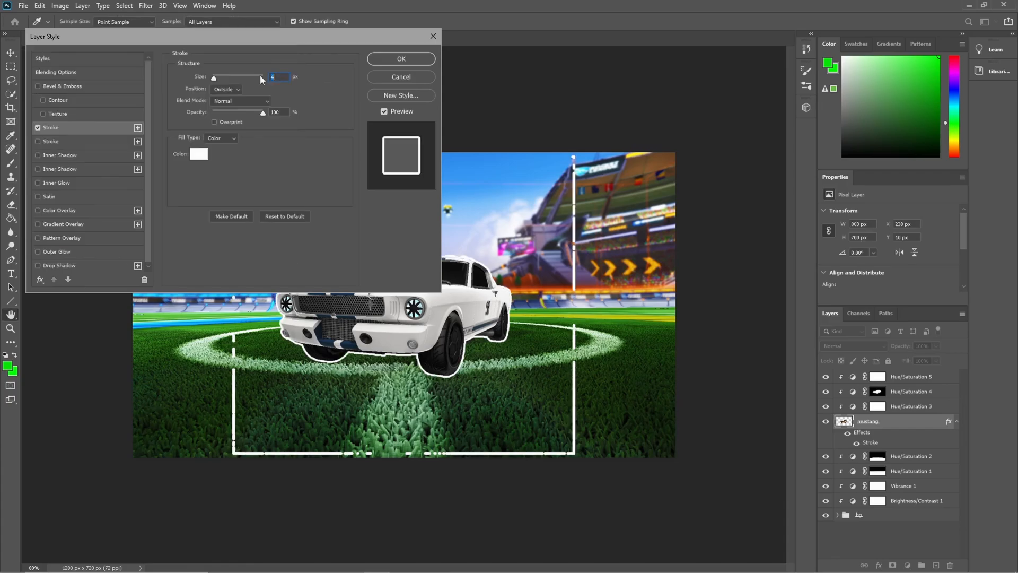
{"action": "left_click", "coordinate": [401, 58]}
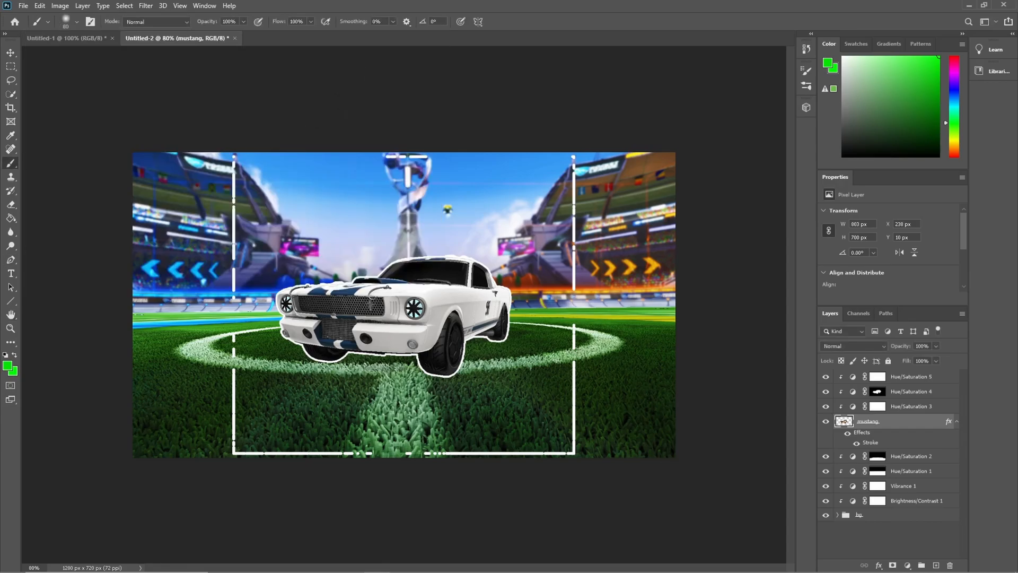
Erase the leftover rectangular border pixels around the car on the mustang layer with a Soft Round eraser
{"action": "left_click", "coordinate": [11, 204]}
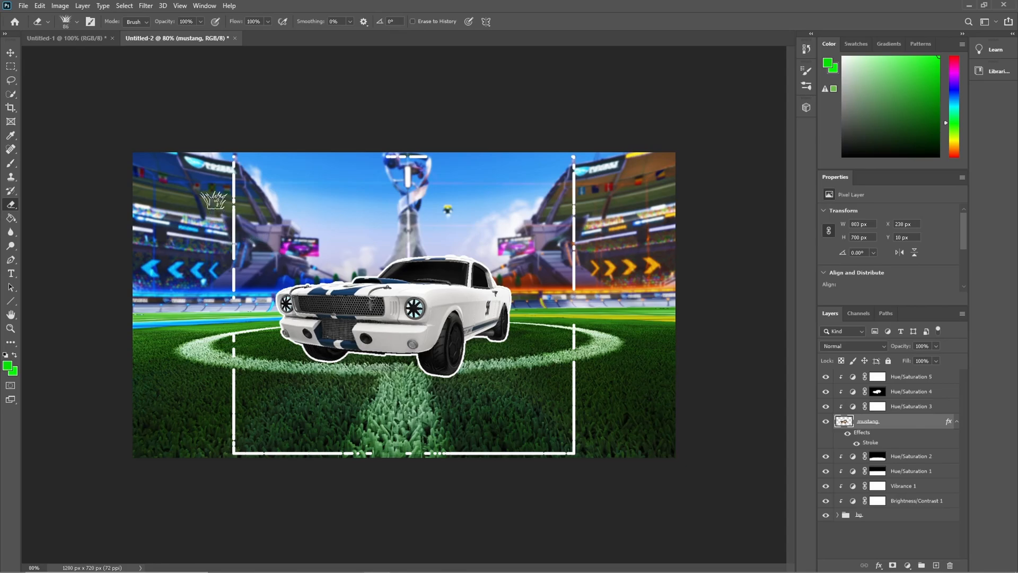
{"action": "left_click", "coordinate": [69, 22]}
{"action": "left_click", "coordinate": [22, 102]}
{"action": "left_click", "coordinate": [266, 98]}
{"action": "left_click_drag", "start_coordinate": [232, 155], "coordinate": [228, 307]}
{"action": "mouse_move", "coordinate": [222, 359]}
{"action": "left_mouse_down"}
{"action": "mouse_move", "coordinate": [232, 455]}
{"action": "mouse_move", "coordinate": [626, 449]}
{"action": "mouse_move", "coordinate": [577, 450]}
{"action": "mouse_move", "coordinate": [582, 342]}
{"action": "mouse_move", "coordinate": [576, 386]}
{"action": "mouse_move", "coordinate": [555, 205]}
{"action": "mouse_move", "coordinate": [574, 161]}
{"action": "left_mouse_up"}
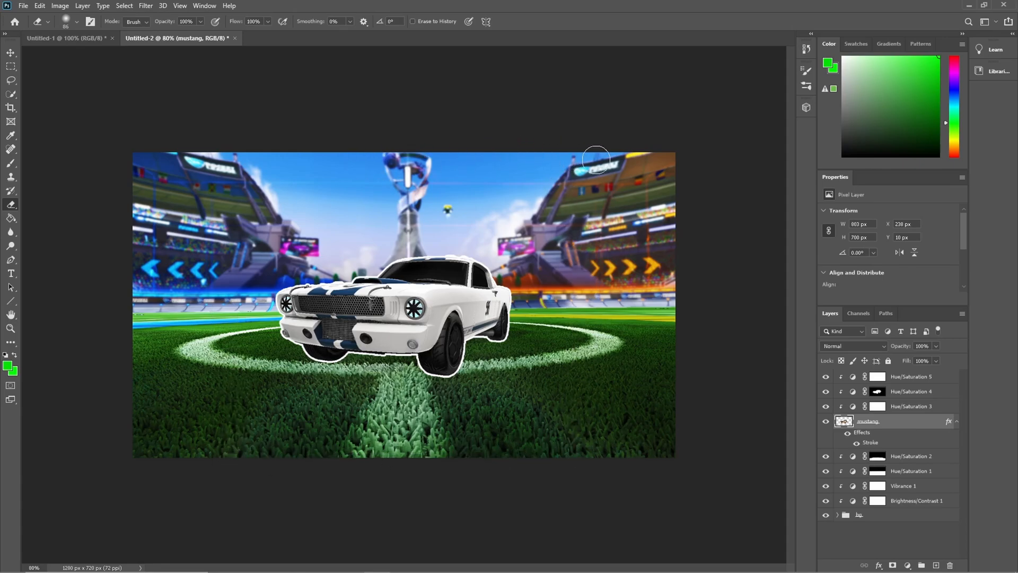
Set the Eraser to Pencil mode with a 31 px brush size
{"action": "left_click", "coordinate": [68, 23]}
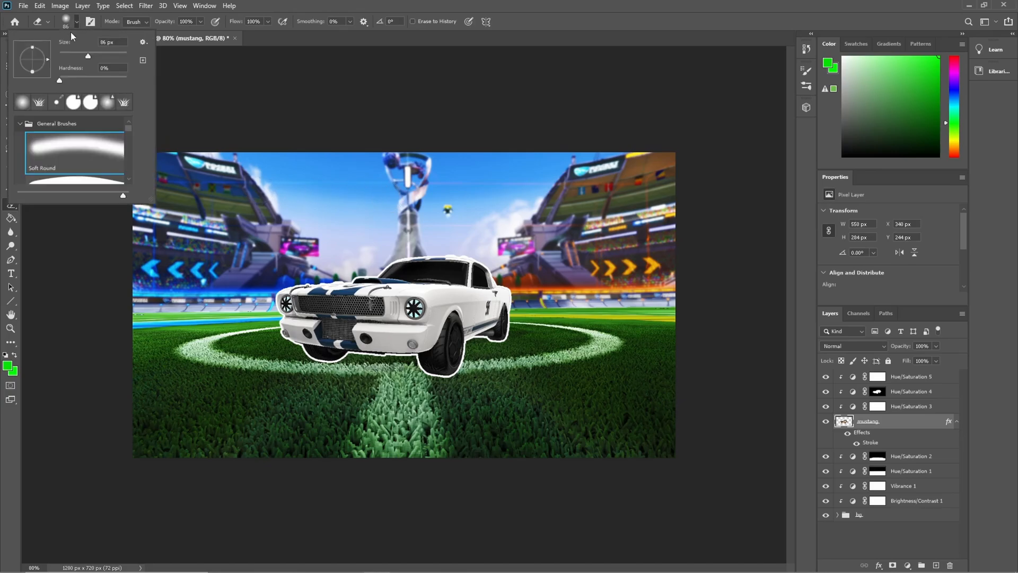
{"action": "left_click", "coordinate": [145, 23]}
{"action": "left_click", "coordinate": [137, 22]}
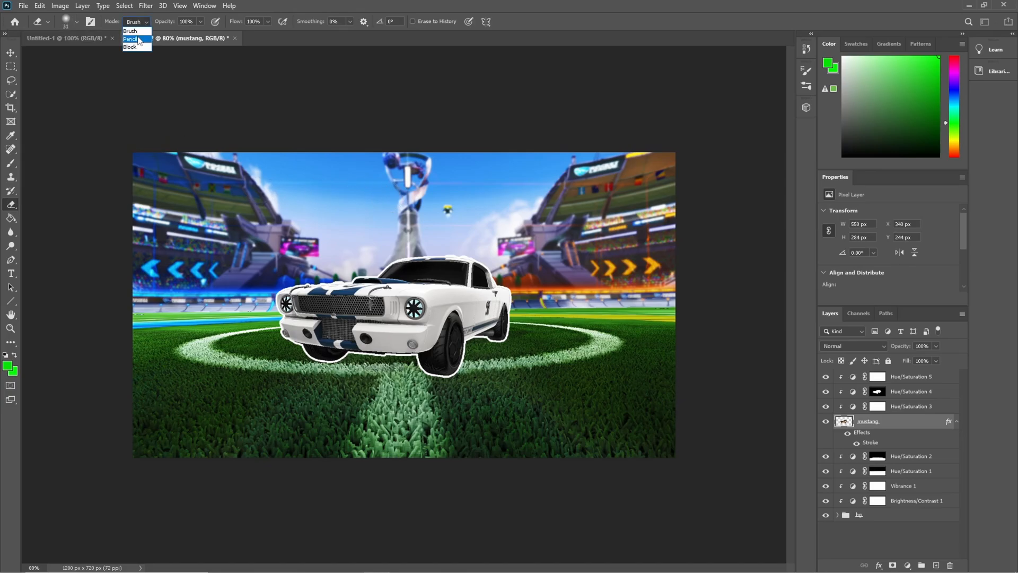
{"action": "left_click", "coordinate": [67, 21]}
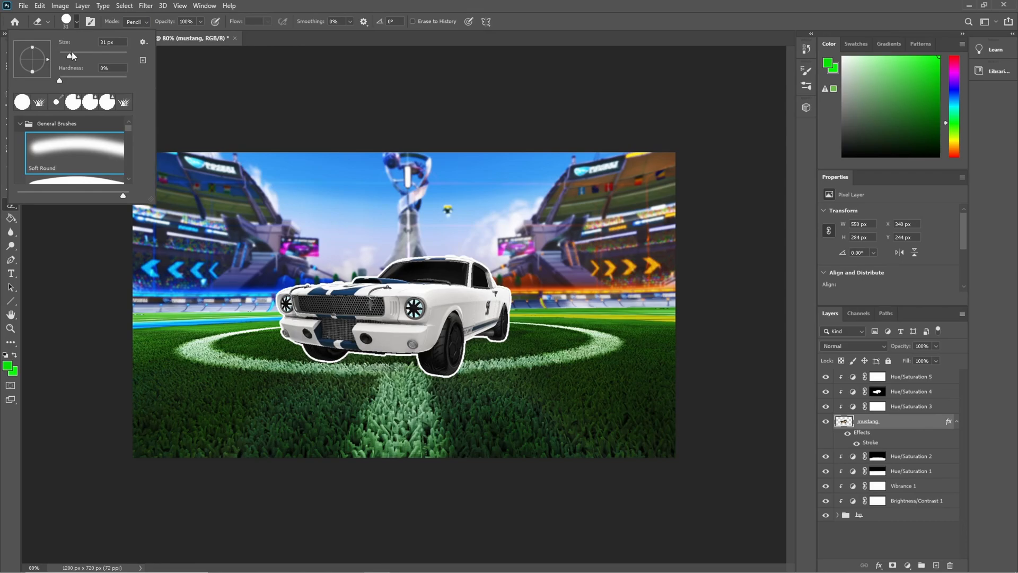
{"action": "left_click", "coordinate": [137, 22]}
{"action": "left_click", "coordinate": [136, 38]}
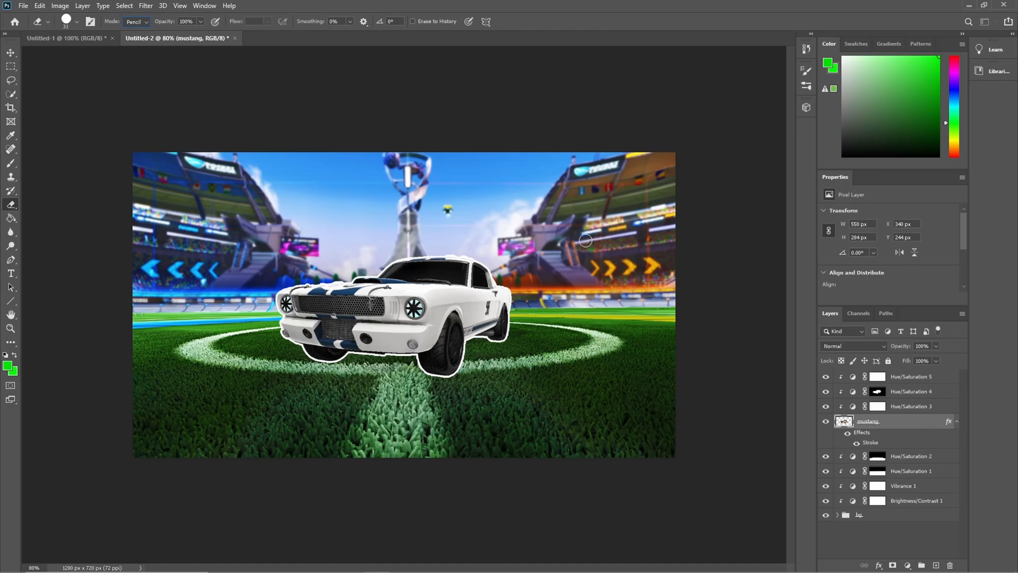
Erase the stray bumps along the car's roofline so that the white outline runs smoothly
{"action": "scroll", "coordinate": [599, 236], "scroll_direction": "up", "scroll_amount": 11}
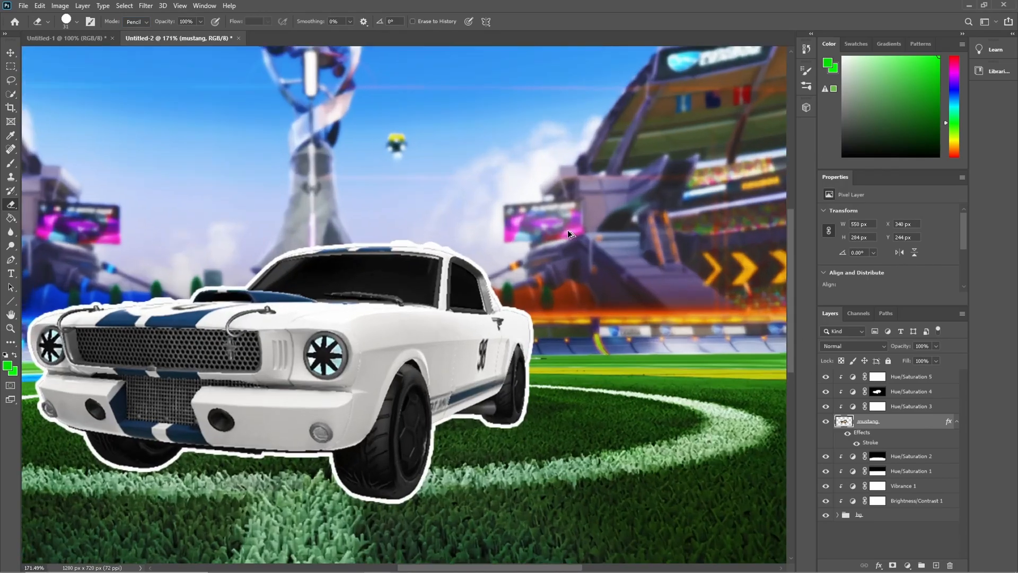
{"action": "scroll", "coordinate": [385, 204], "scroll_direction": "up", "scroll_amount": 3}
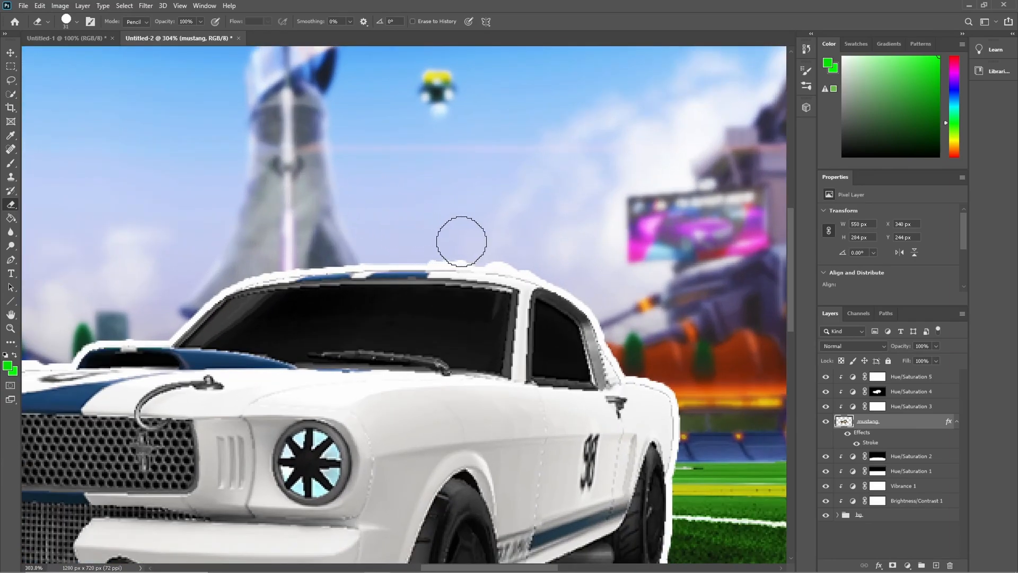
{"action": "left_click_drag", "start_coordinate": [461, 244], "coordinate": [568, 263]}
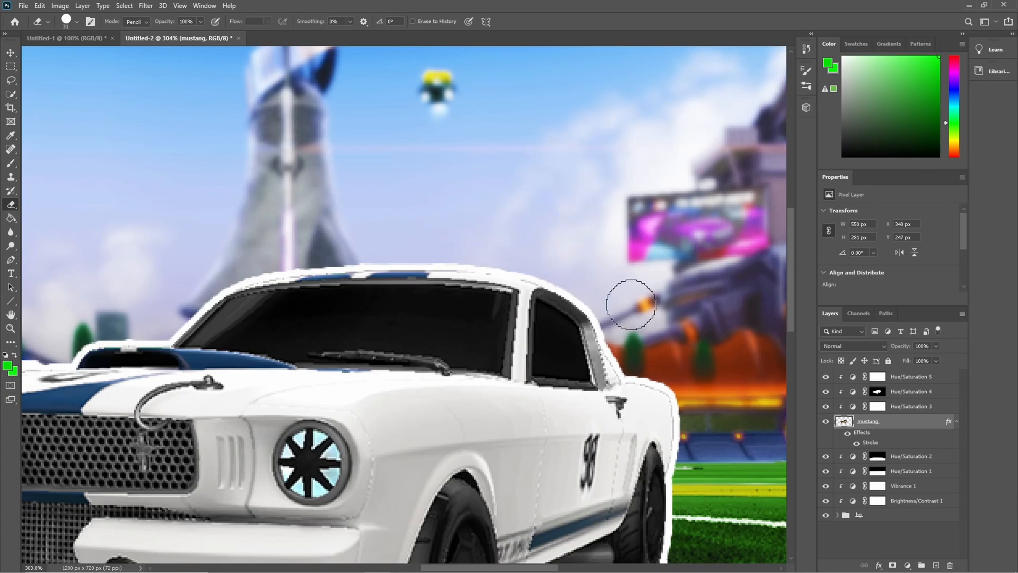
Erase the stray pixels along the front edge of the car's hood to smooth its white outline
{"action": "scroll", "coordinate": [658, 363], "scroll_direction": "down", "scroll_amount": 1}
{"action": "scroll", "coordinate": [658, 364], "scroll_direction": "down", "scroll_amount": 3}
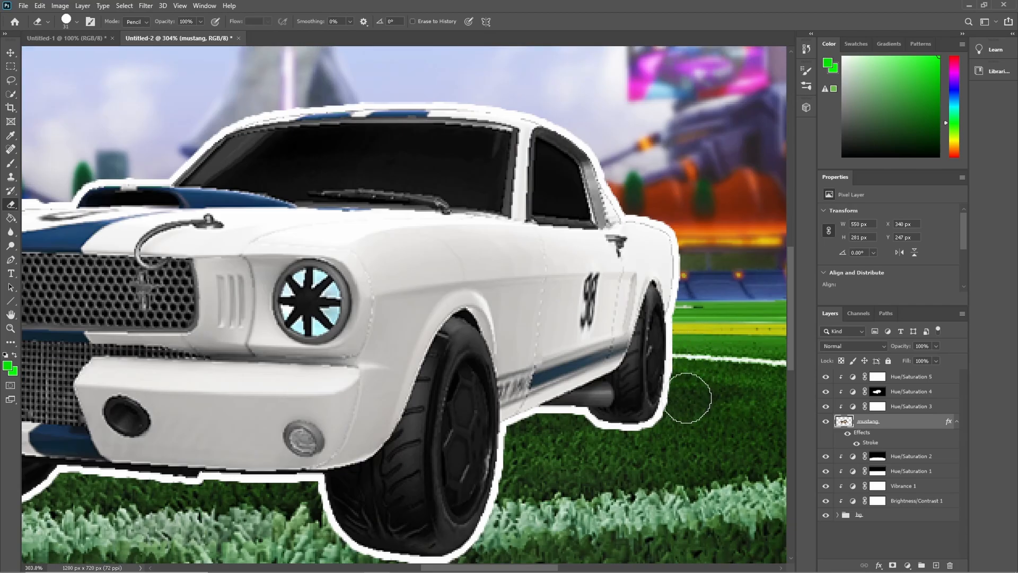
{"action": "scroll", "coordinate": [521, 436], "scroll_direction": "down", "scroll_amount": 2}
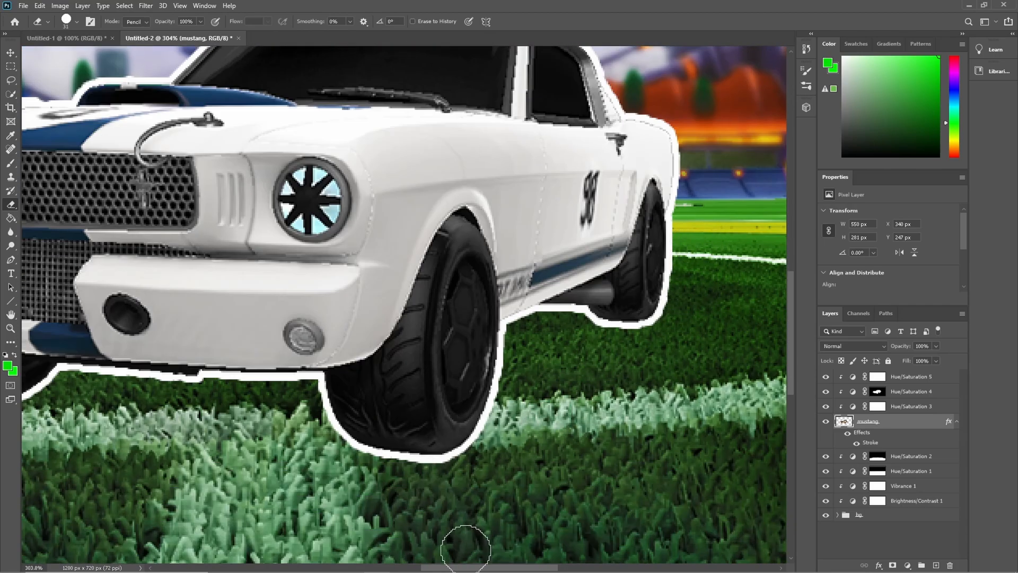
{"action": "scroll", "coordinate": [466, 545], "scroll_direction": "left", "scroll_amount": 5}
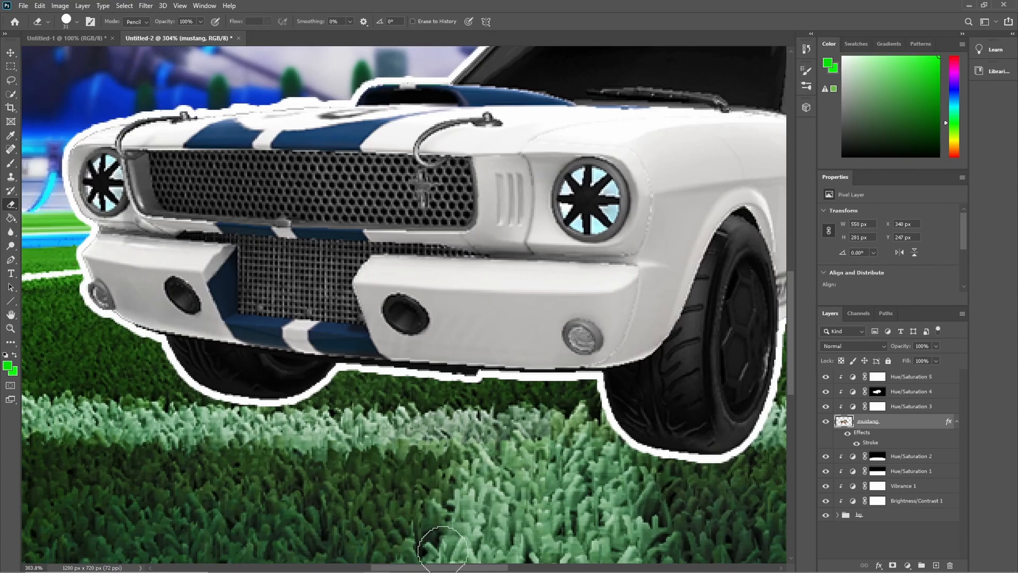
{"action": "scroll", "coordinate": [440, 541], "scroll_direction": "left", "scroll_amount": 4}
{"action": "scroll", "coordinate": [410, 525], "scroll_direction": "up", "scroll_amount": 2}
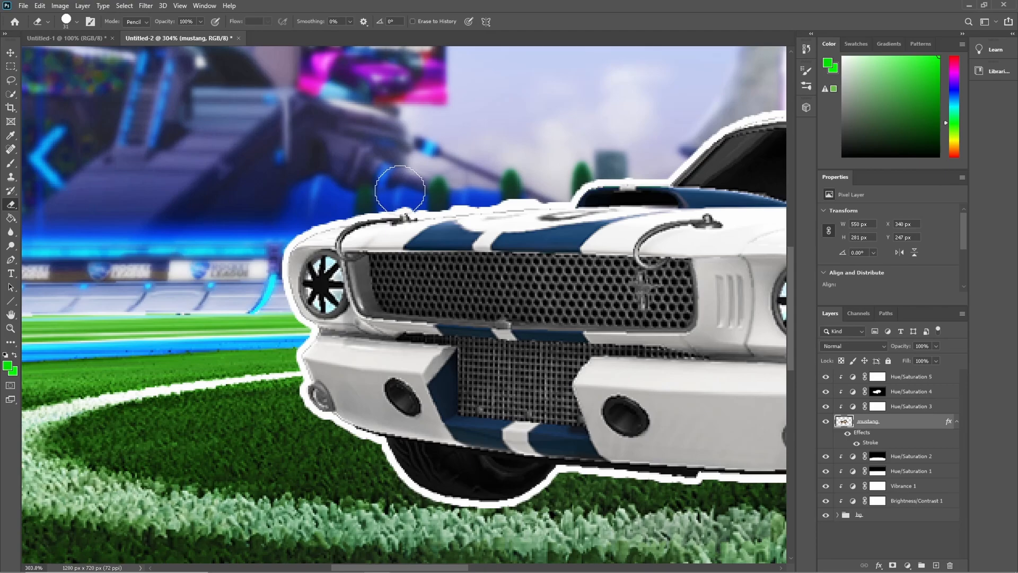
{"action": "left_click_drag", "start_coordinate": [441, 199], "coordinate": [446, 196]}
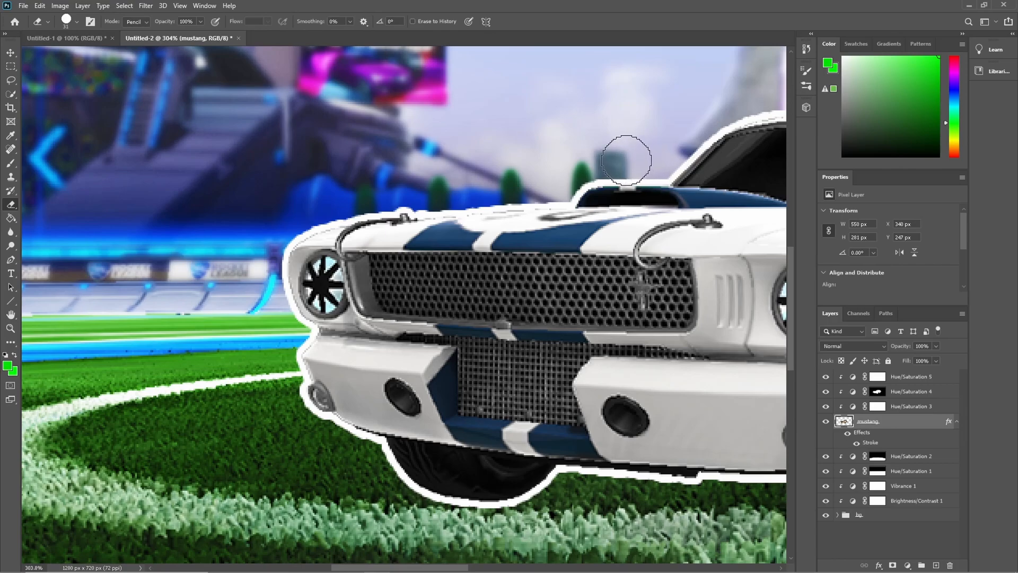
{"action": "scroll", "coordinate": [620, 260], "scroll_direction": "down", "scroll_amount": 4}
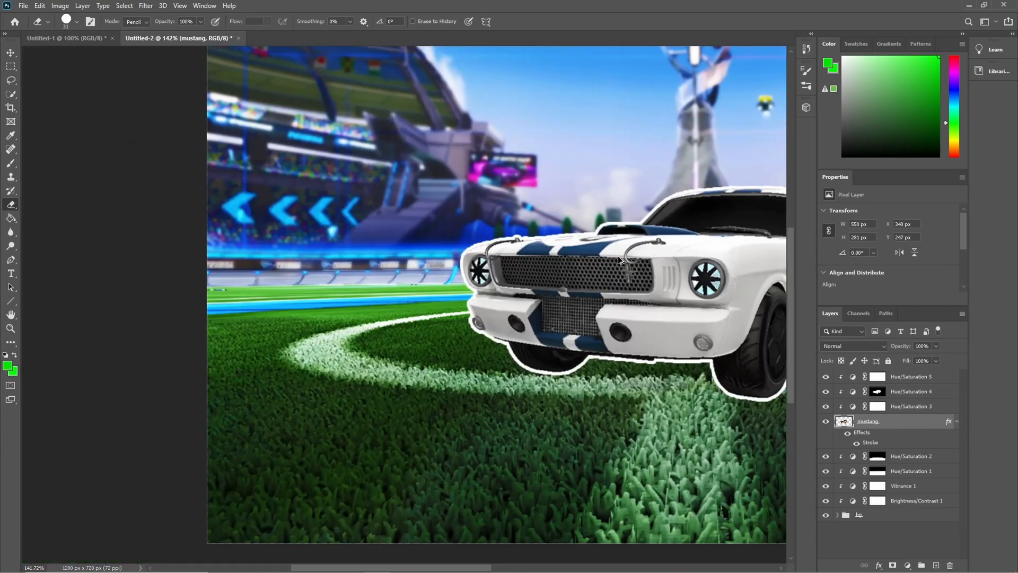
{"action": "scroll", "coordinate": [618, 256], "scroll_direction": "down", "scroll_amount": 2}
{"action": "scroll", "coordinate": [435, 219], "scroll_direction": "up", "scroll_amount": 8}
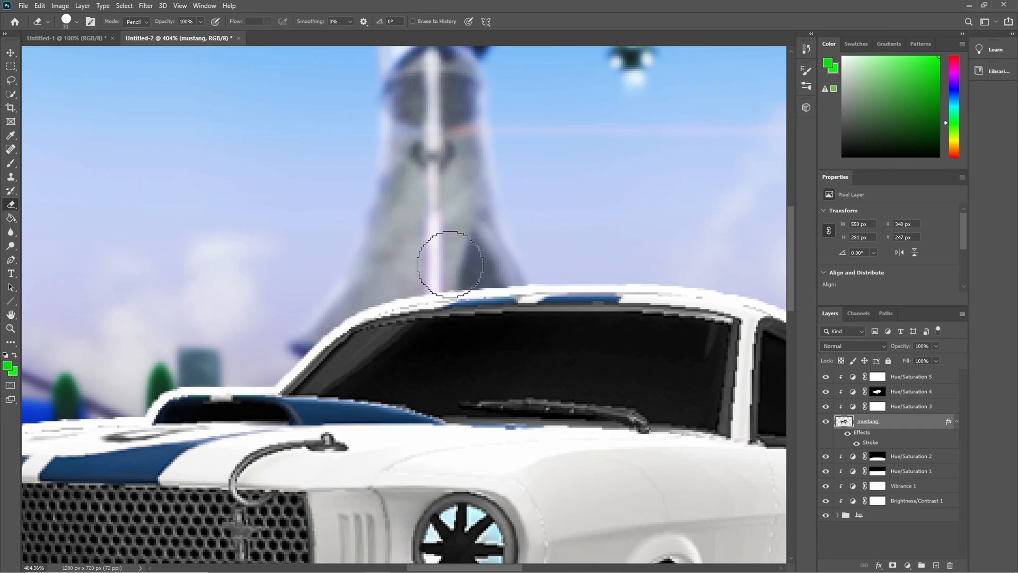
{"action": "scroll", "coordinate": [508, 252], "scroll_direction": "down", "scroll_amount": 8}
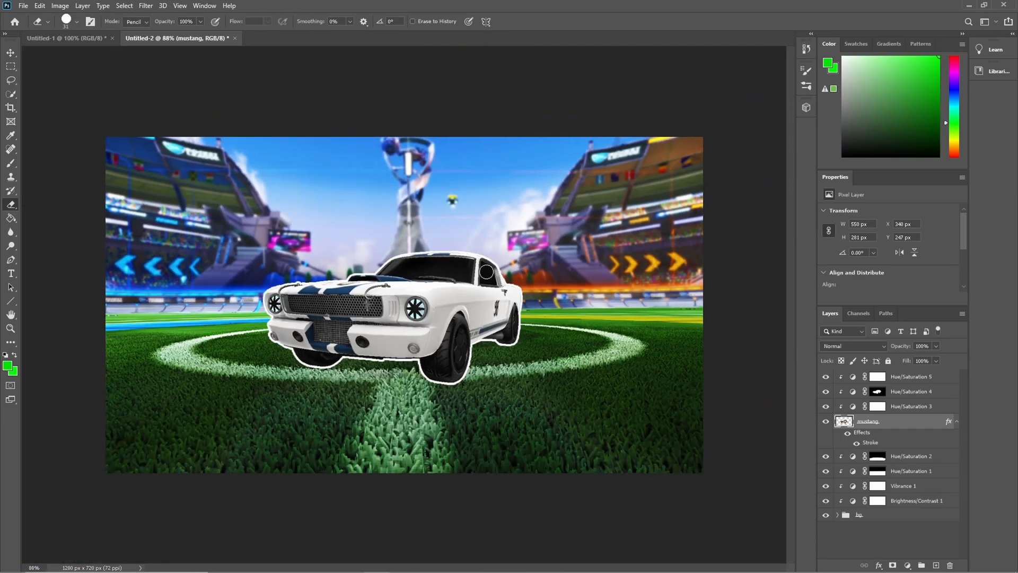
{"action": "scroll", "coordinate": [365, 292], "scroll_direction": "down", "scroll_amount": 2}
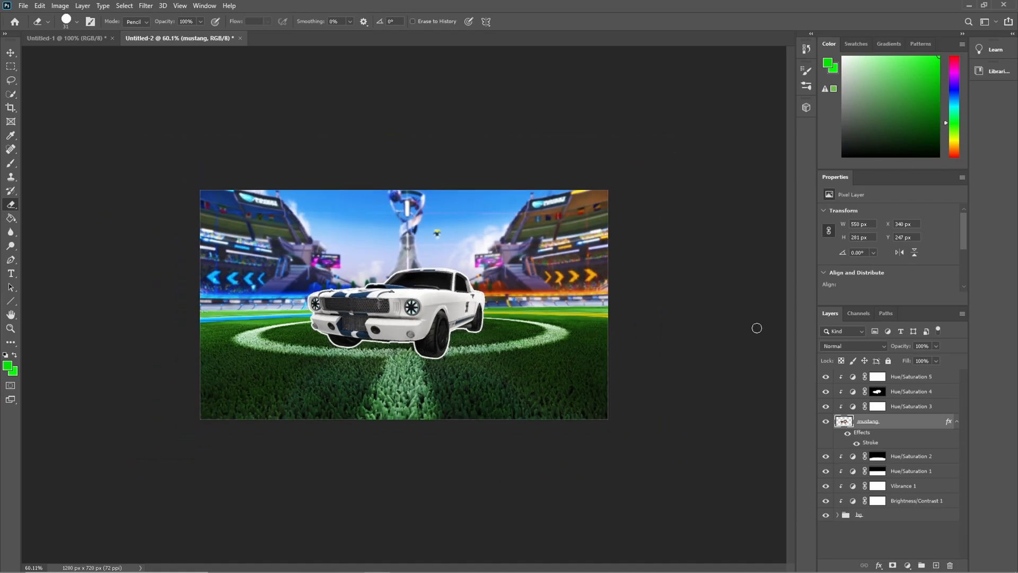
Scale the car on the mustang layer down proportionally to about 86% with Free Transform
{"action": "left_click", "coordinate": [10, 52]}
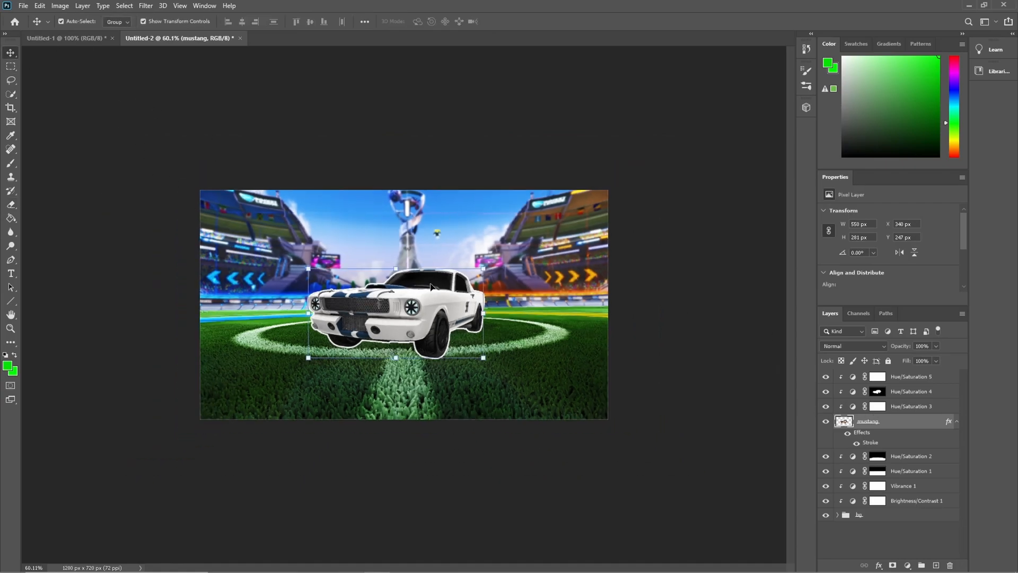
{"action": "scroll", "coordinate": [339, 345], "scroll_direction": "down", "scroll_amount": 5}
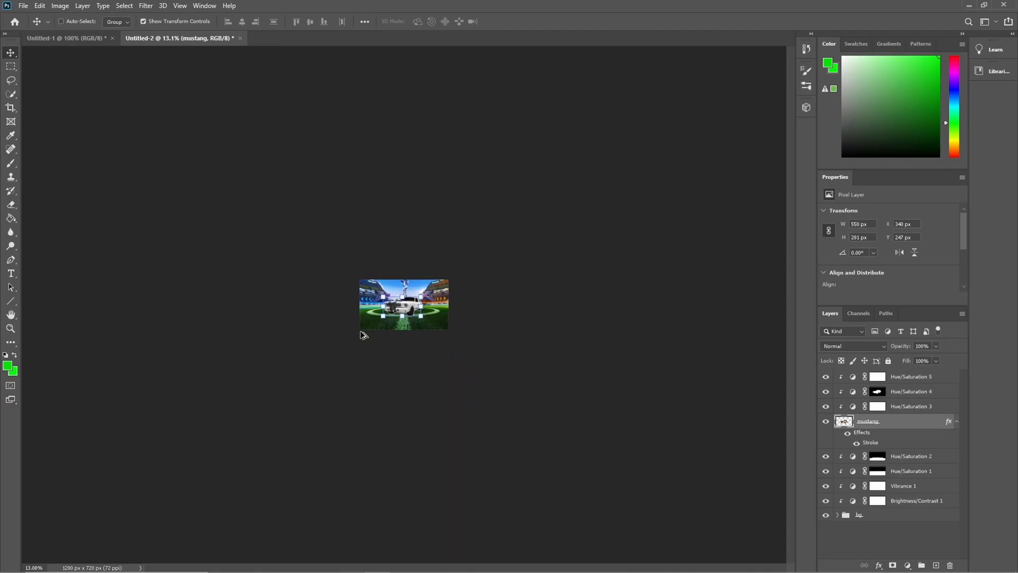
{"action": "scroll", "coordinate": [388, 315], "scroll_direction": "up", "scroll_amount": 5}
{"action": "key", "text": "ctrl+t"}
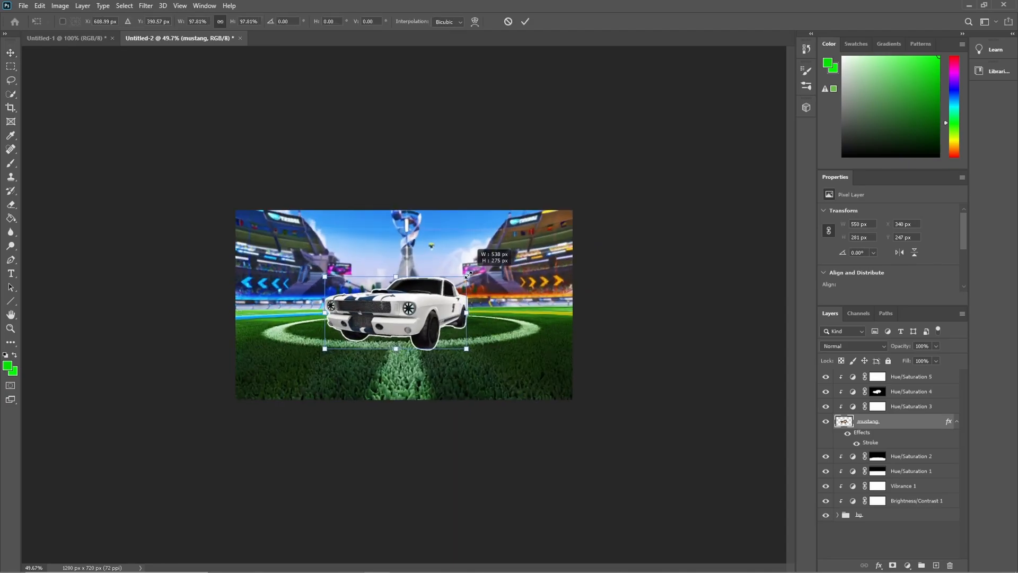
{"action": "mouse_move", "coordinate": [409, 322]}
{"action": "left_mouse_down"}
{"action": "mouse_move", "coordinate": [384, 326]}
{"action": "mouse_move", "coordinate": [414, 319]}
{"action": "left_mouse_up"}
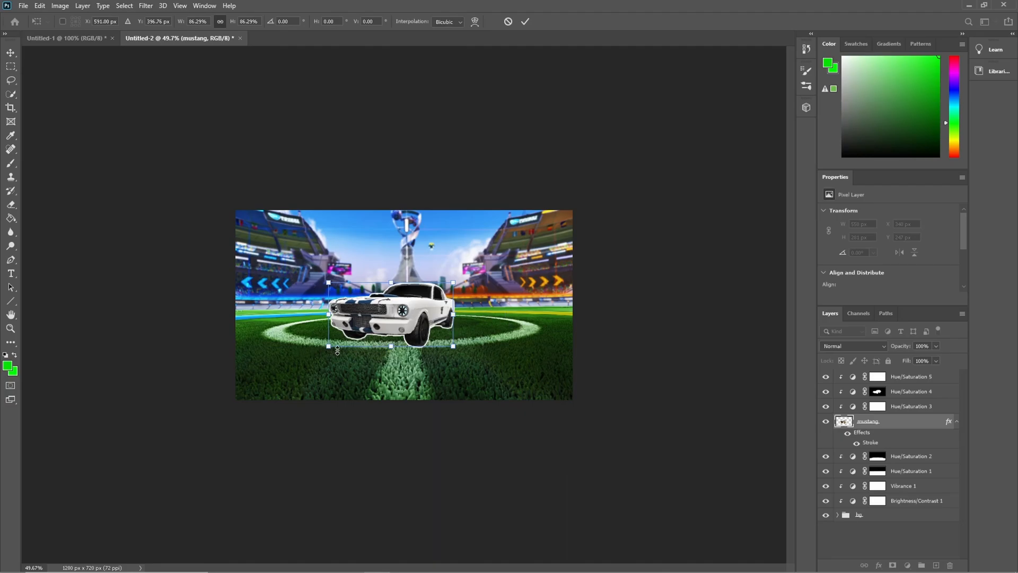
{"action": "scroll", "coordinate": [398, 333], "scroll_direction": "down", "scroll_amount": 5}
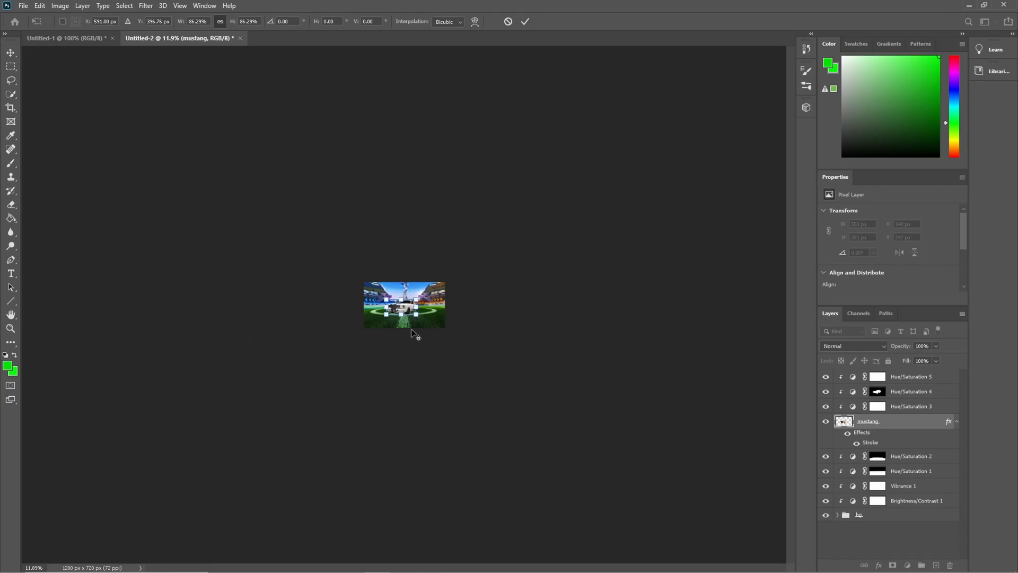
{"action": "scroll", "coordinate": [415, 334], "scroll_direction": "up", "scroll_amount": 5}
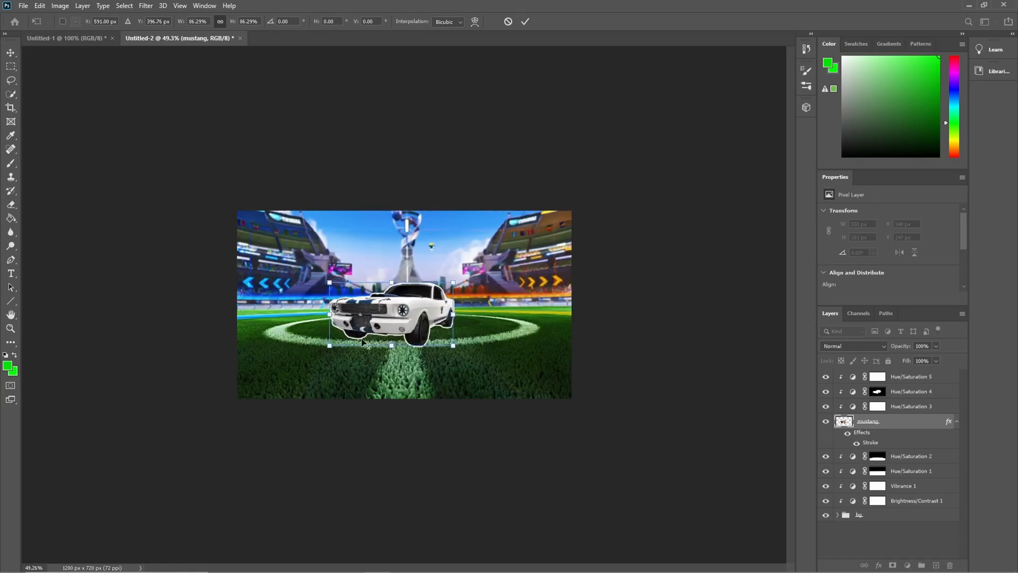
Shrink the car further to about 80%, position it inside the pitch's center circle and apply the transform
{"action": "left_click_drag", "start_coordinate": [329, 347], "coordinate": [339, 342]}
{"action": "left_click_drag", "start_coordinate": [405, 320], "coordinate": [407, 323]}
{"action": "scroll", "coordinate": [407, 325], "scroll_direction": "down", "scroll_amount": 5}
{"action": "scroll", "coordinate": [450, 325], "scroll_direction": "up", "scroll_amount": 6}
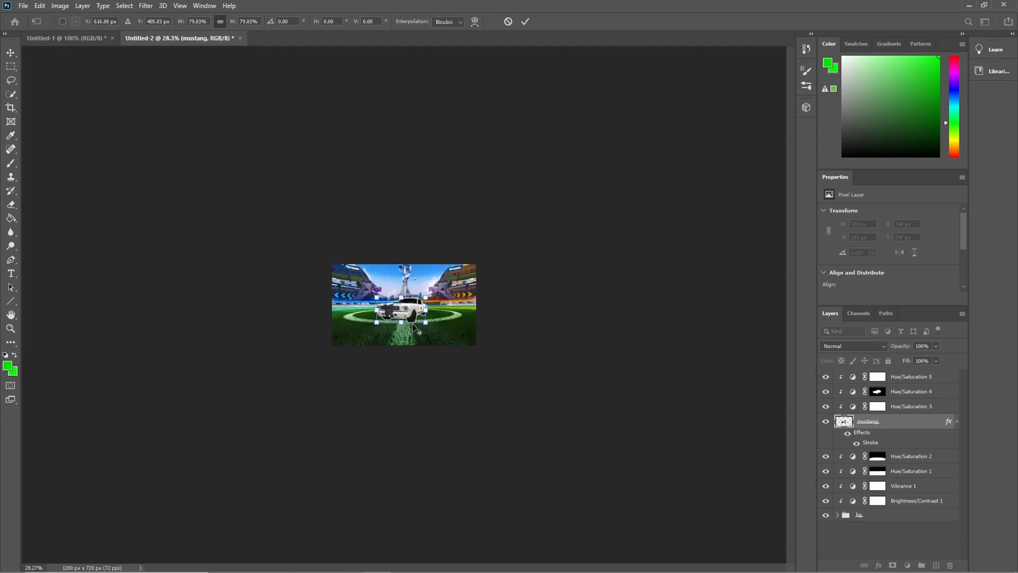
{"action": "left_click_drag", "start_coordinate": [411, 319], "coordinate": [410, 314]}
{"action": "left_click", "coordinate": [650, 336]}
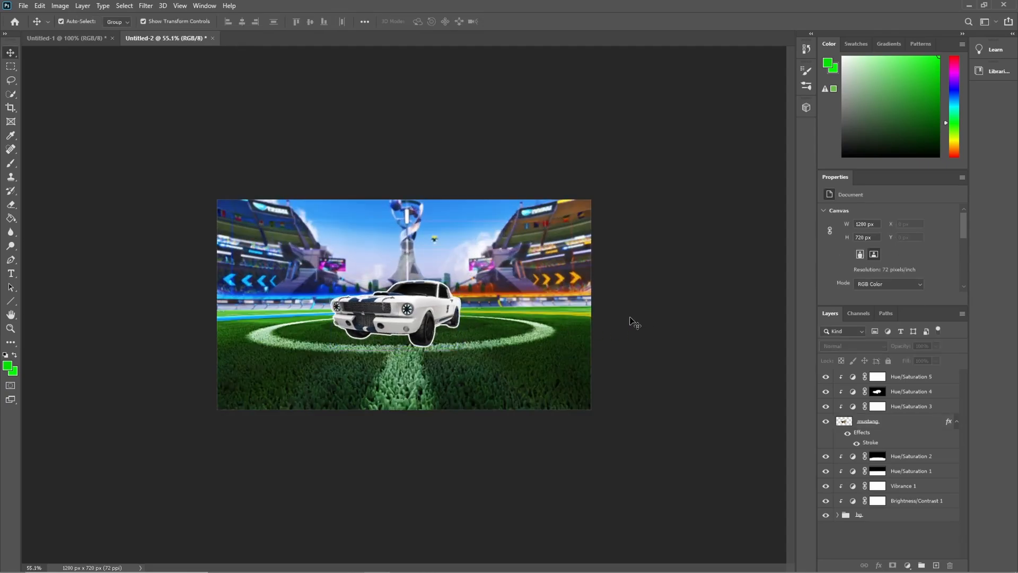
Convert the mustang layer's Stroke effect into its own layer and select that outer stroke layer
{"action": "scroll", "coordinate": [565, 326], "scroll_direction": "down", "scroll_amount": 10}
{"action": "scroll", "coordinate": [577, 310], "scroll_direction": "up", "scroll_amount": 15}
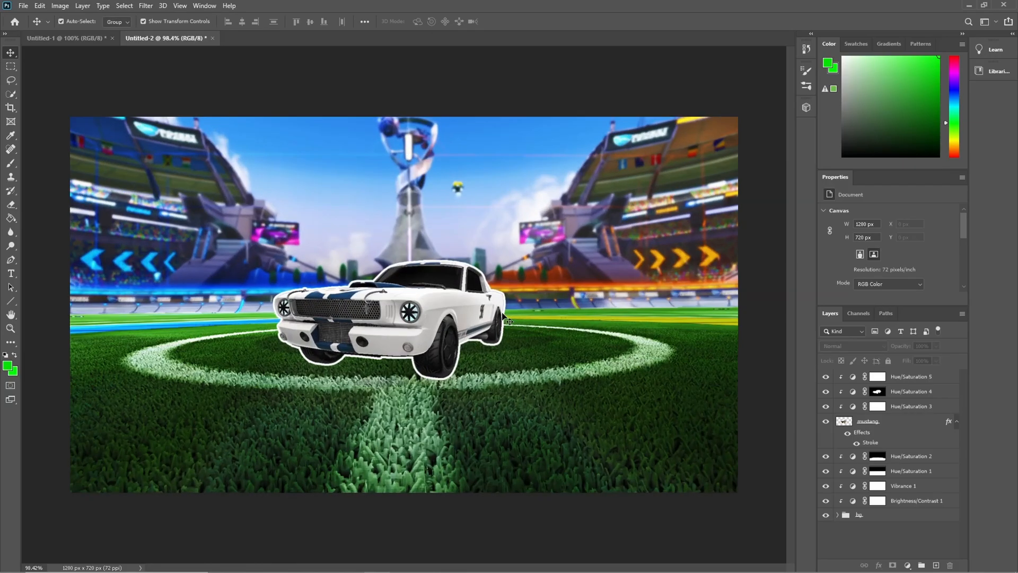
{"action": "right_click", "coordinate": [882, 442]}
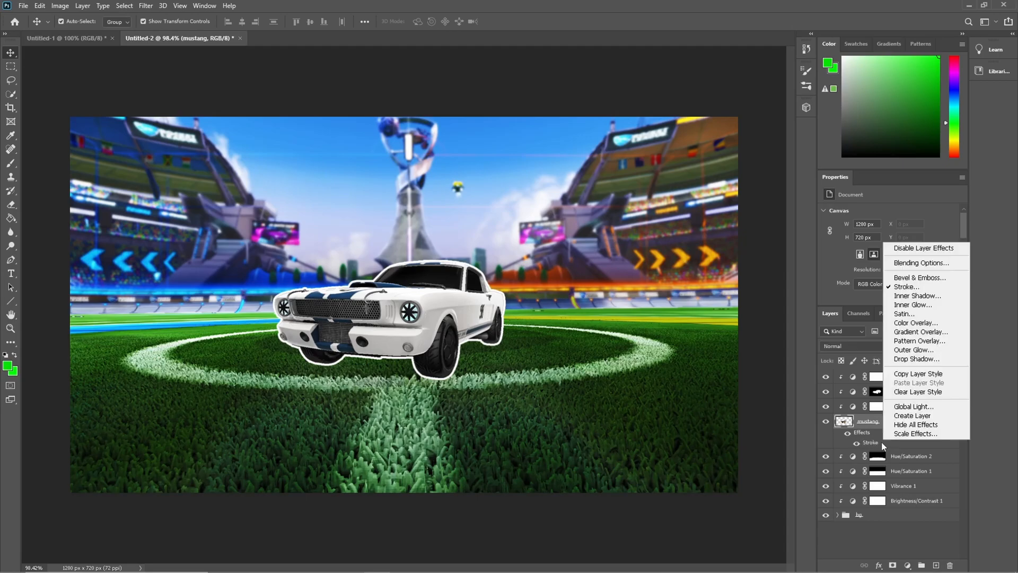
{"action": "left_click", "coordinate": [928, 417]}
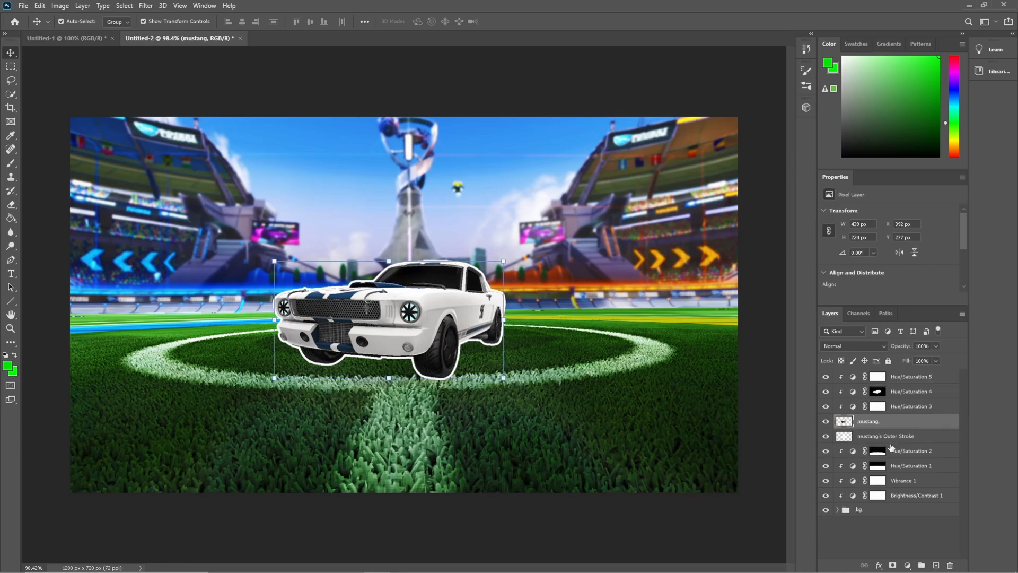
{"action": "left_click", "coordinate": [887, 438]}
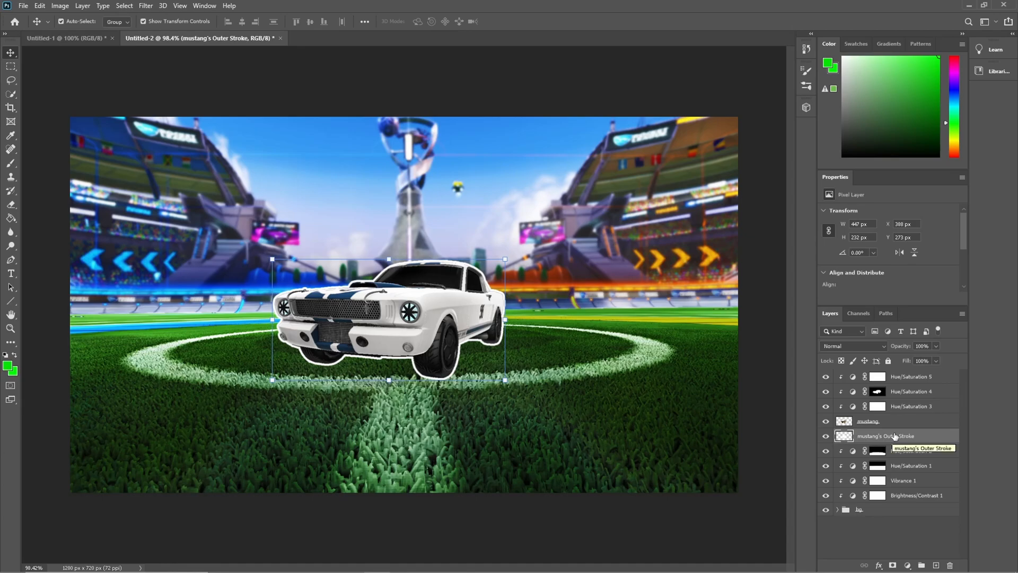
Erase the white outline beneath the car, along the lower bumper and around the bottoms of the wheels
{"action": "left_click", "coordinate": [10, 205]}
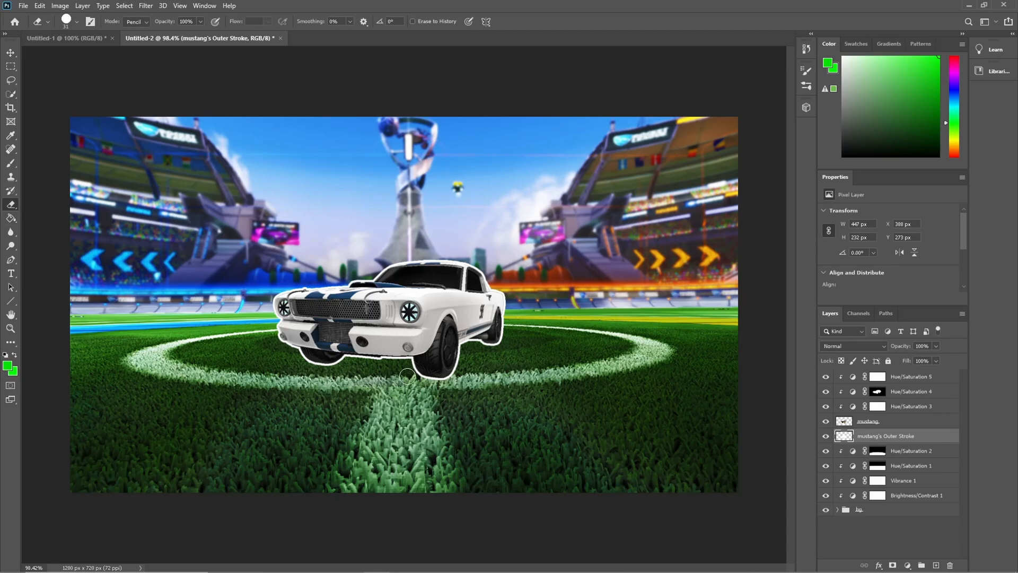
{"action": "scroll", "coordinate": [406, 366], "scroll_direction": "up", "scroll_amount": 6}
{"action": "mouse_move", "coordinate": [258, 364]}
{"action": "left_mouse_down"}
{"action": "mouse_move", "coordinate": [320, 344]}
{"action": "mouse_move", "coordinate": [333, 358]}
{"action": "mouse_move", "coordinate": [418, 362]}
{"action": "mouse_move", "coordinate": [432, 392]}
{"action": "mouse_move", "coordinate": [483, 380]}
{"action": "mouse_move", "coordinate": [466, 383]}
{"action": "mouse_move", "coordinate": [483, 373]}
{"action": "mouse_move", "coordinate": [501, 330]}
{"action": "mouse_move", "coordinate": [575, 332]}
{"action": "left_mouse_up"}
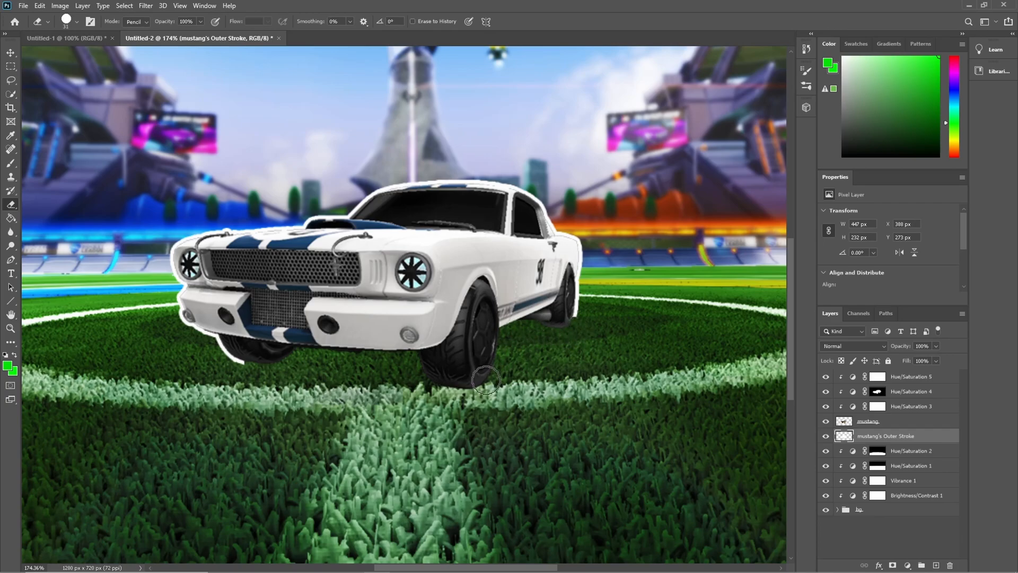
{"action": "mouse_move", "coordinate": [264, 354]}
{"action": "left_mouse_down"}
{"action": "mouse_move", "coordinate": [209, 365]}
{"action": "mouse_move", "coordinate": [242, 374]}
{"action": "mouse_move", "coordinate": [190, 374]}
{"action": "mouse_move", "coordinate": [219, 361]}
{"action": "mouse_move", "coordinate": [430, 366]}
{"action": "left_mouse_up"}
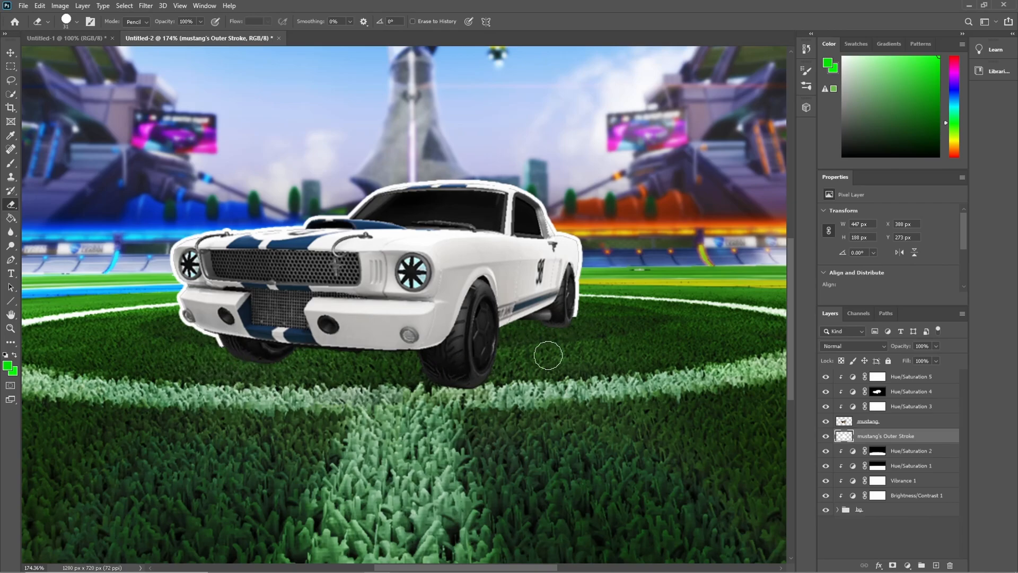
{"action": "scroll", "coordinate": [363, 358], "scroll_direction": "down", "scroll_amount": 5}
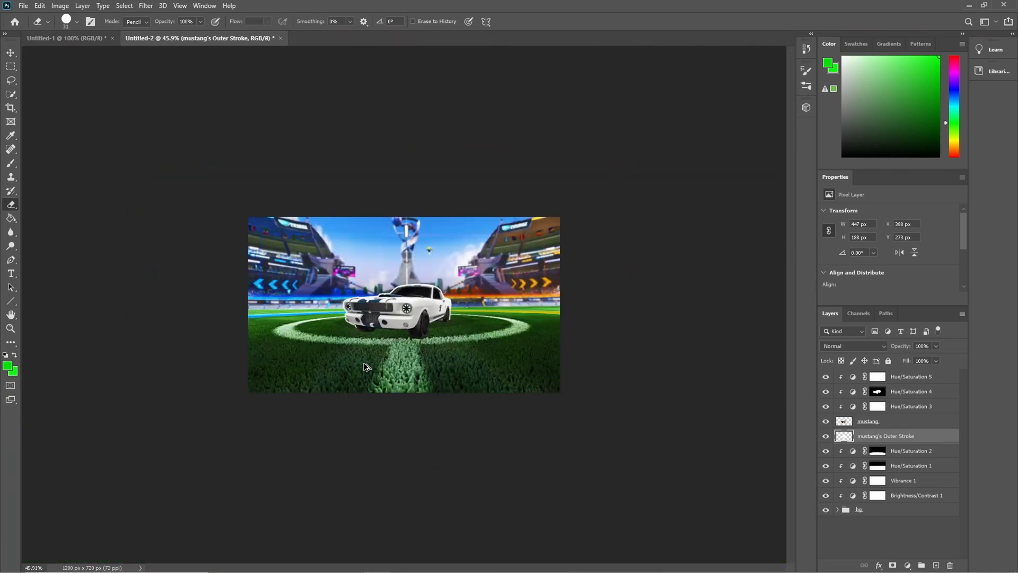
{"action": "scroll", "coordinate": [363, 364], "scroll_direction": "up", "scroll_amount": 5}
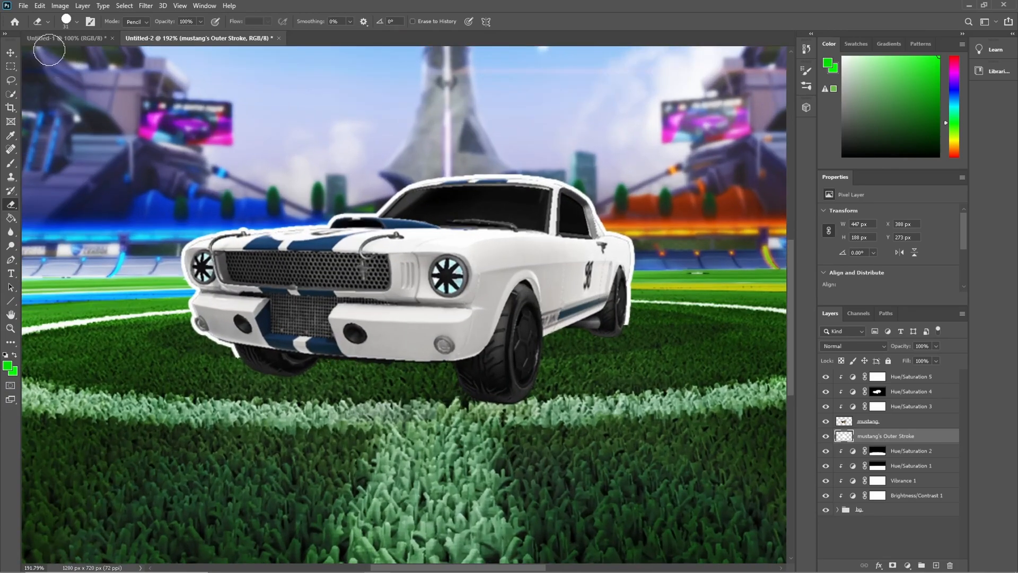
Set the Eraser to Brush mode with the grass-shaped tip at 80 px and select the mustang layer
{"action": "left_click", "coordinate": [135, 22]}
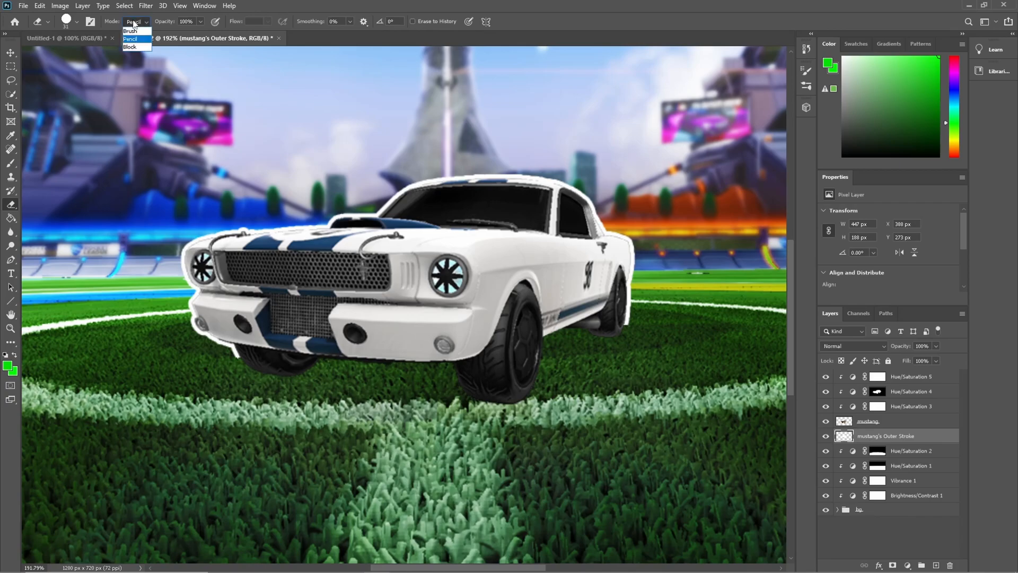
{"action": "left_click", "coordinate": [126, 24]}
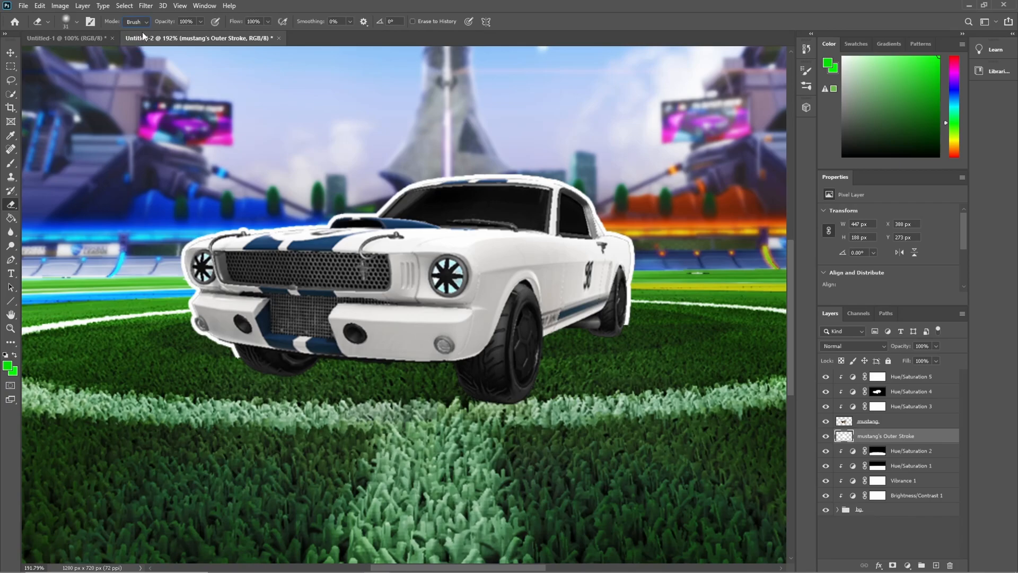
{"action": "left_click", "coordinate": [67, 23]}
{"action": "left_click", "coordinate": [39, 102]}
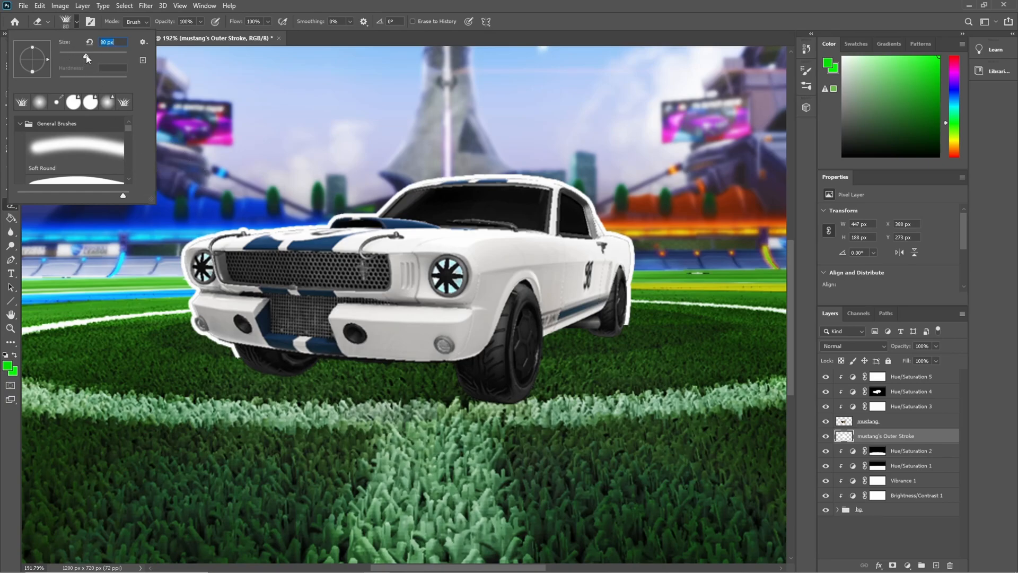
{"action": "left_click", "coordinate": [889, 426]}
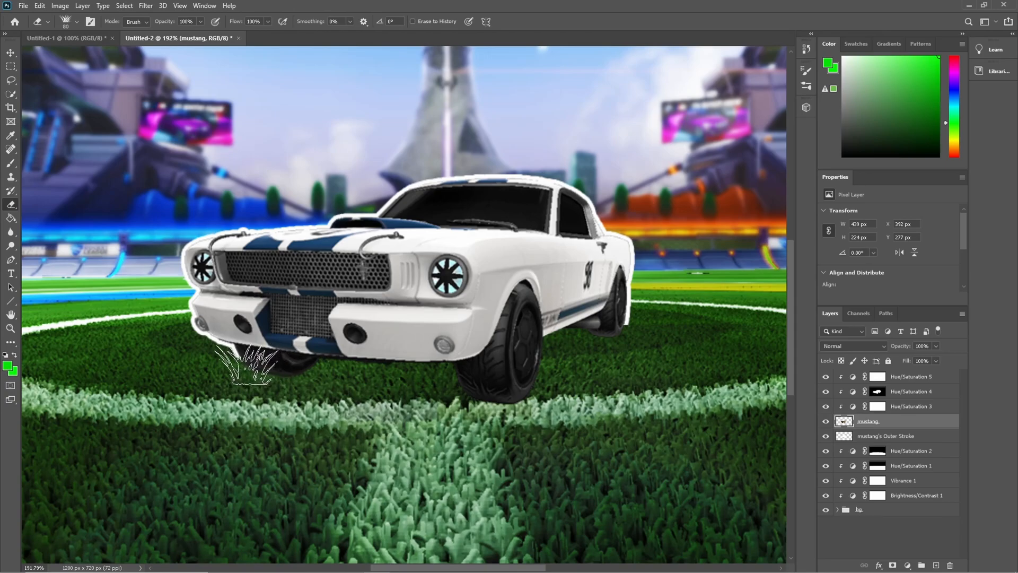
{"action": "left_click", "coordinate": [272, 370]}
{"action": "left_click", "coordinate": [305, 367]}
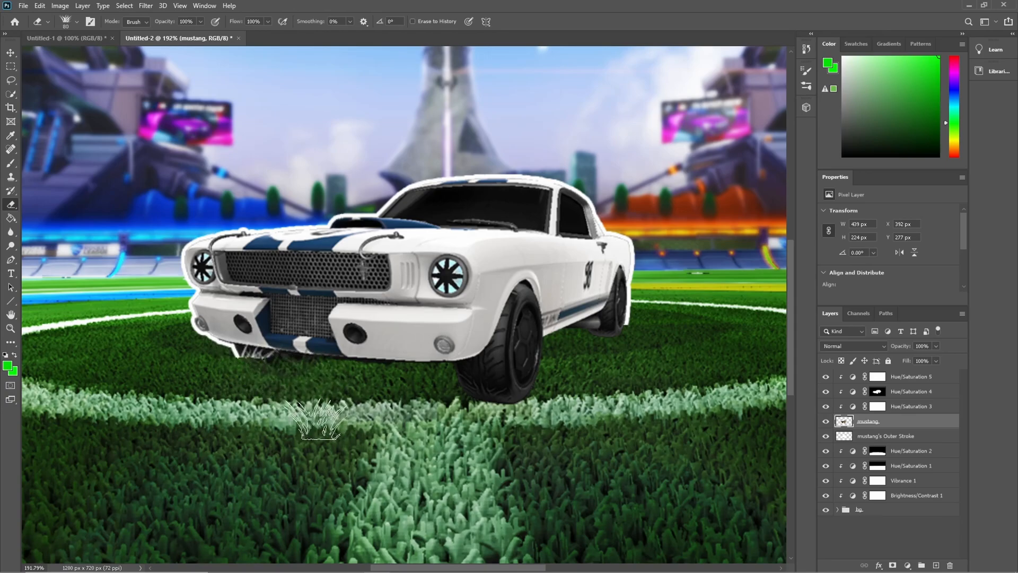
{"action": "key", "text": "ctrl+z"}
{"action": "key", "text": "ctrl+z"}
{"action": "key", "text": "ctrl+z"}
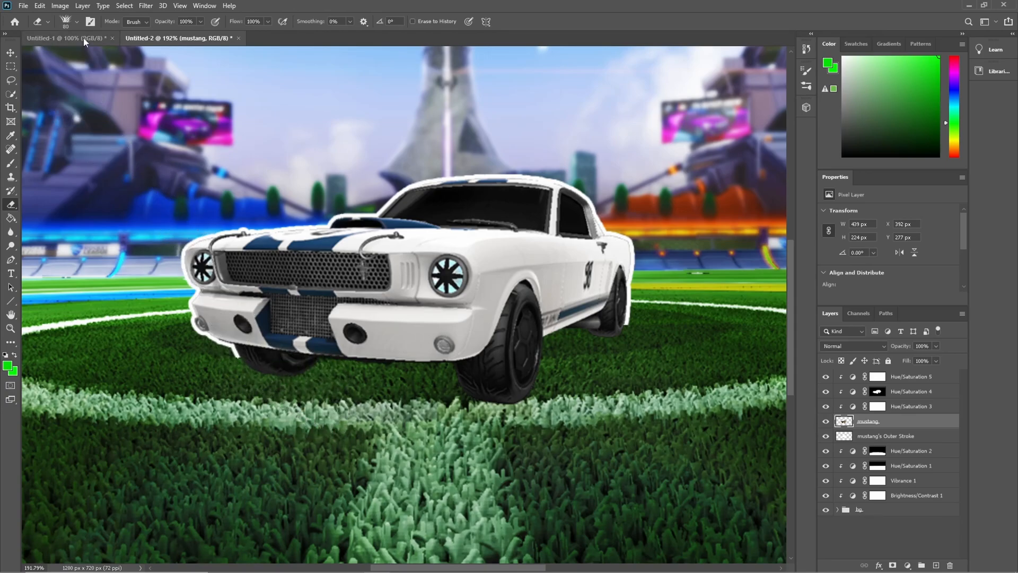
Reduce the grass eraser to 45 px and erase blade shapes from the bottom of the car's far front wheel
{"action": "left_click", "coordinate": [77, 22]}
{"action": "left_click_drag", "start_coordinate": [78, 54], "coordinate": [73, 54]}
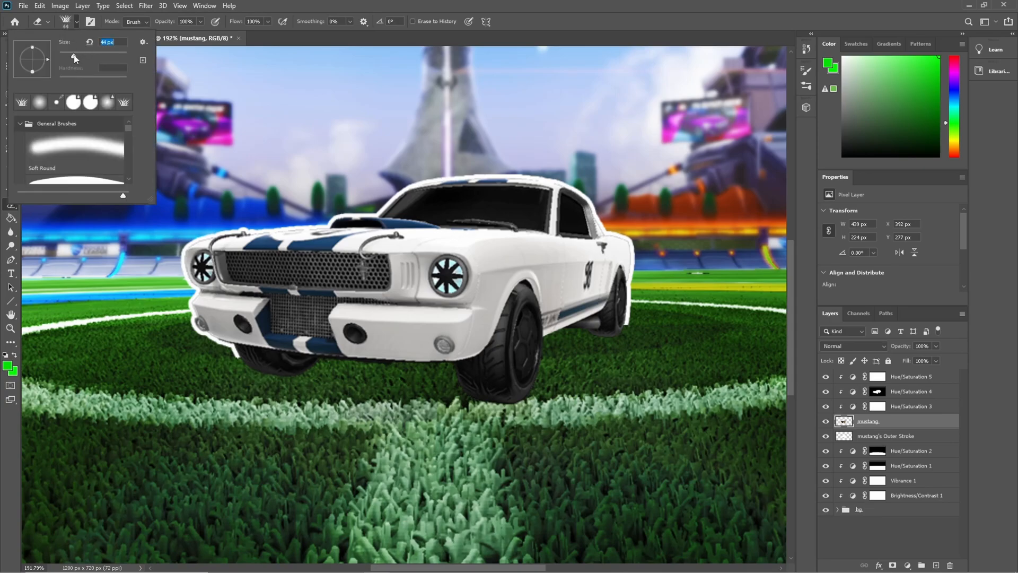
{"action": "left_click", "coordinate": [245, 361]}
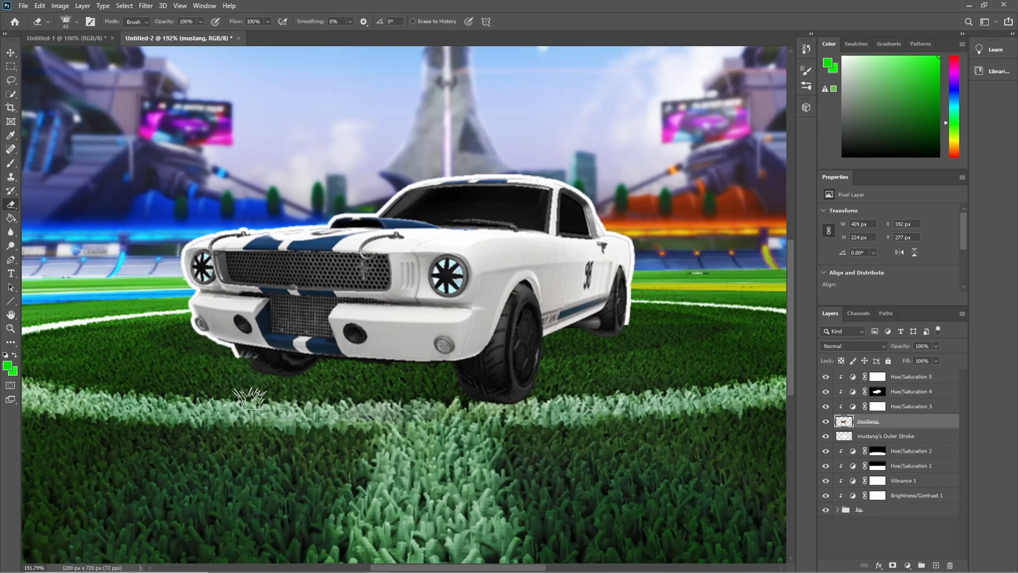
{"action": "left_click", "coordinate": [291, 370]}
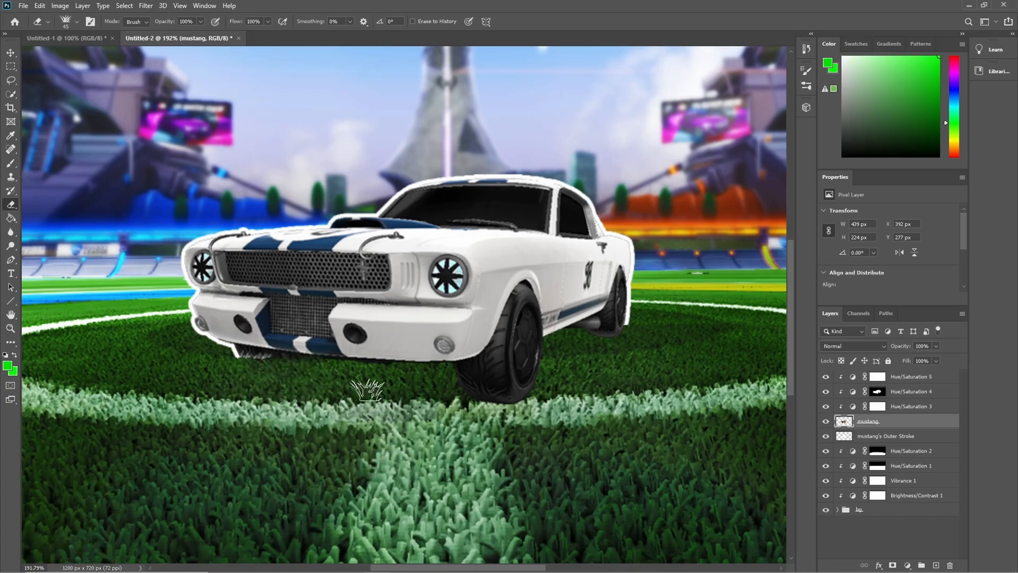
Erase grass blade shapes along the car's lower bumper and the bottoms of its front and rear wheels
{"action": "mouse_move", "coordinate": [329, 361]}
{"action": "left_mouse_down"}
{"action": "mouse_move", "coordinate": [374, 365]}
{"action": "mouse_move", "coordinate": [376, 375]}
{"action": "mouse_move", "coordinate": [453, 365]}
{"action": "mouse_move", "coordinate": [423, 372]}
{"action": "mouse_move", "coordinate": [398, 361]}
{"action": "mouse_move", "coordinate": [422, 363]}
{"action": "left_mouse_up"}
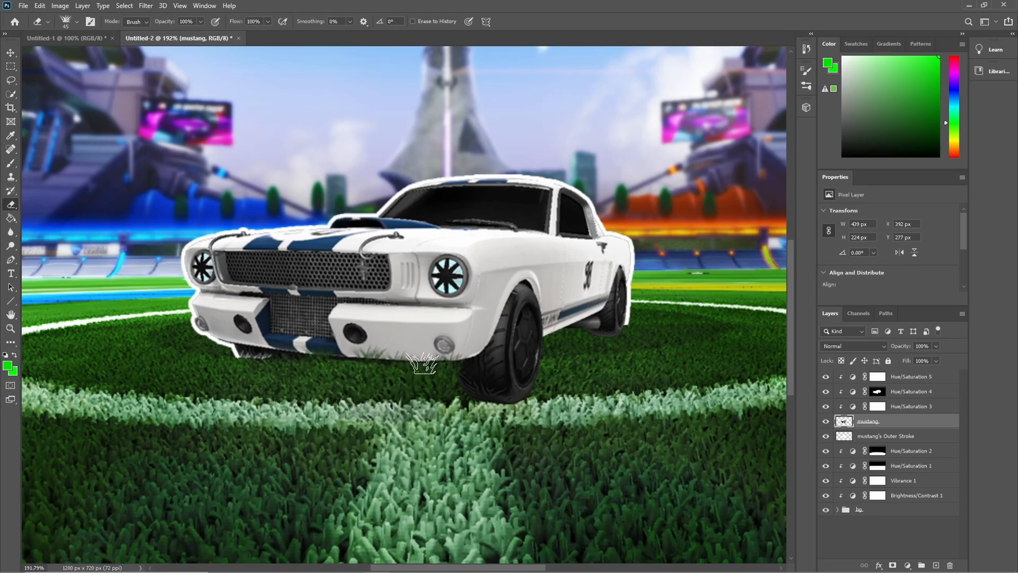
{"action": "left_click", "coordinate": [341, 352]}
{"action": "left_click", "coordinate": [293, 355]}
{"action": "left_click", "coordinate": [255, 354]}
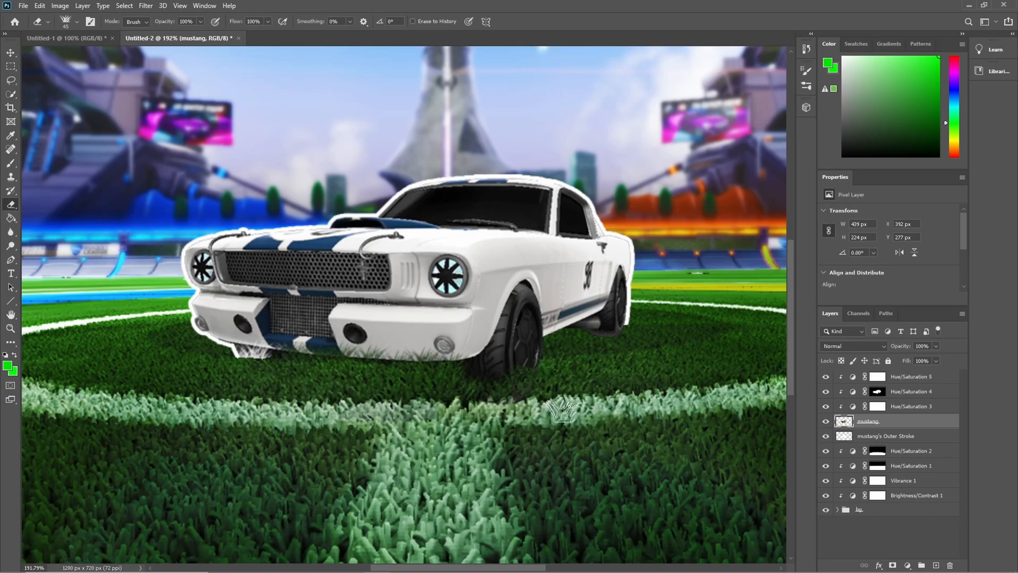
{"action": "left_click", "coordinate": [594, 330]}
{"action": "left_click", "coordinate": [615, 327]}
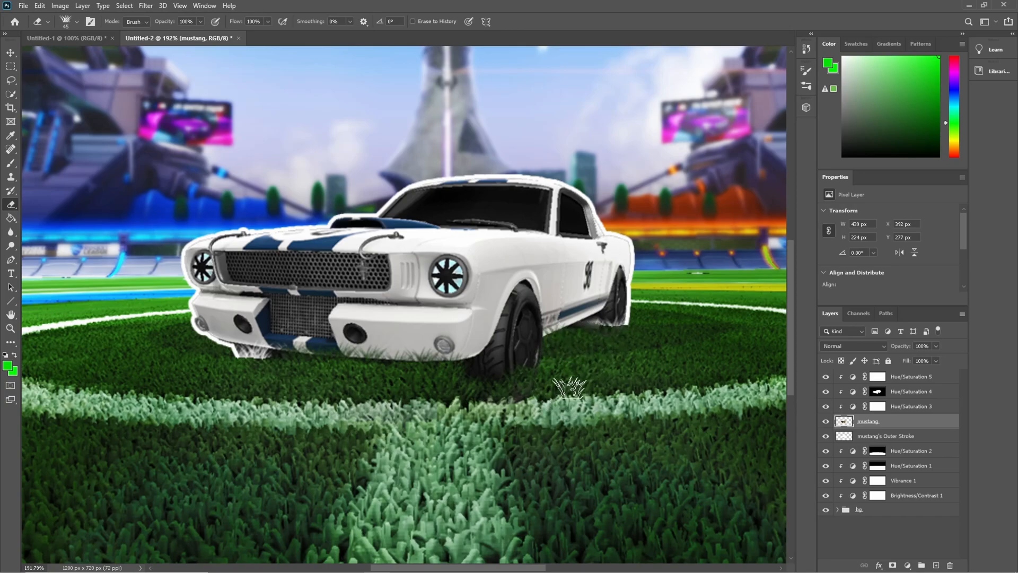
Select the mustang's Outer Stroke layer and set the Eraser to Pencil mode at 25 px
{"action": "scroll", "coordinate": [572, 398], "scroll_direction": "down", "scroll_amount": 4}
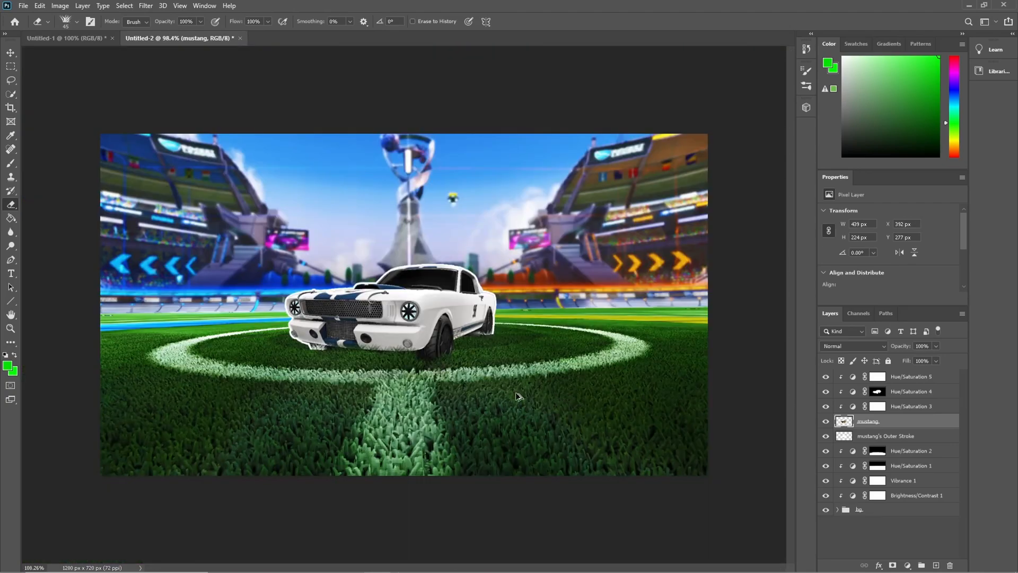
{"action": "scroll", "coordinate": [533, 391], "scroll_direction": "up", "scroll_amount": 4}
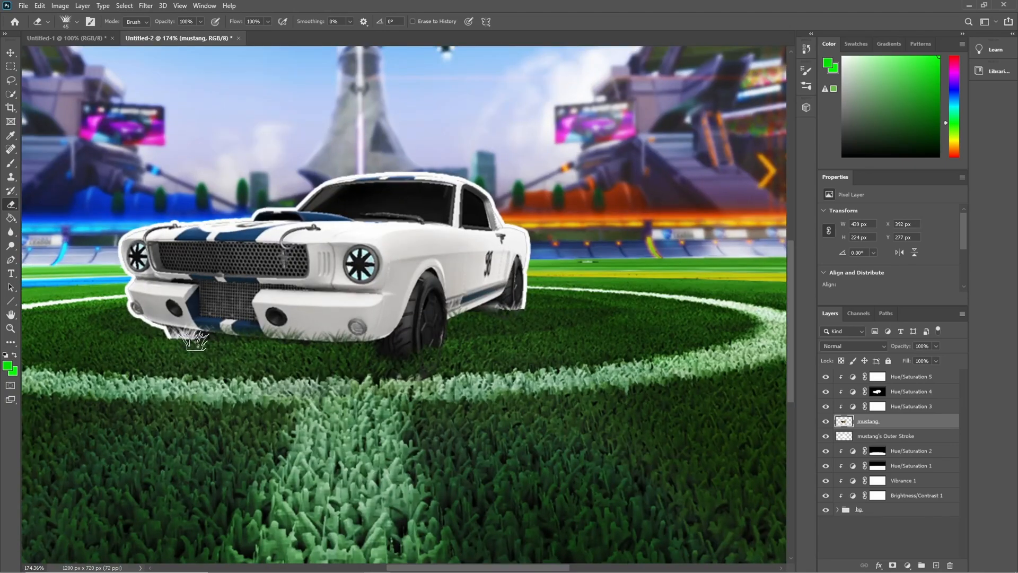
{"action": "left_click", "coordinate": [880, 436]}
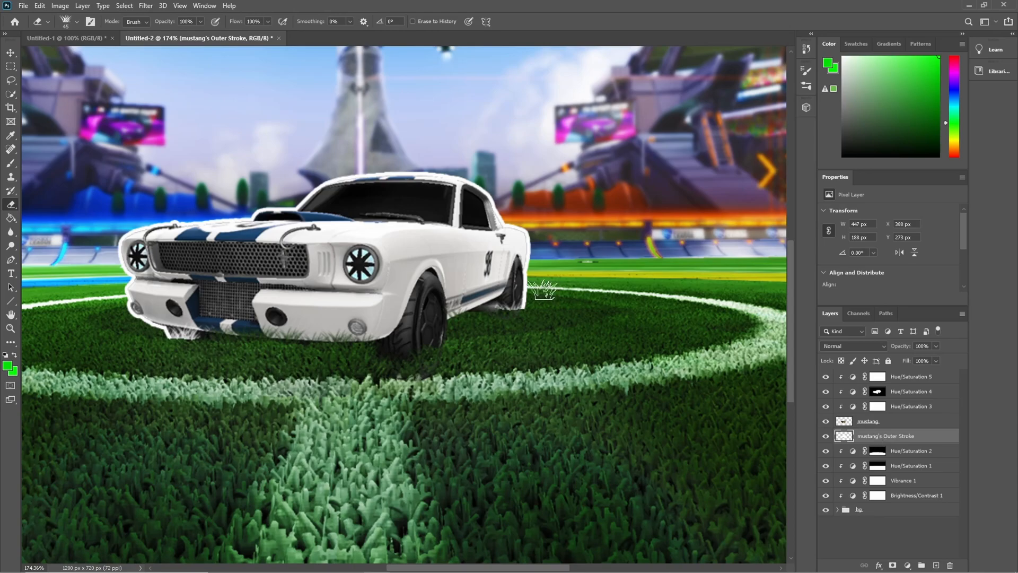
{"action": "left_click", "coordinate": [73, 23]}
{"action": "left_click", "coordinate": [38, 101]}
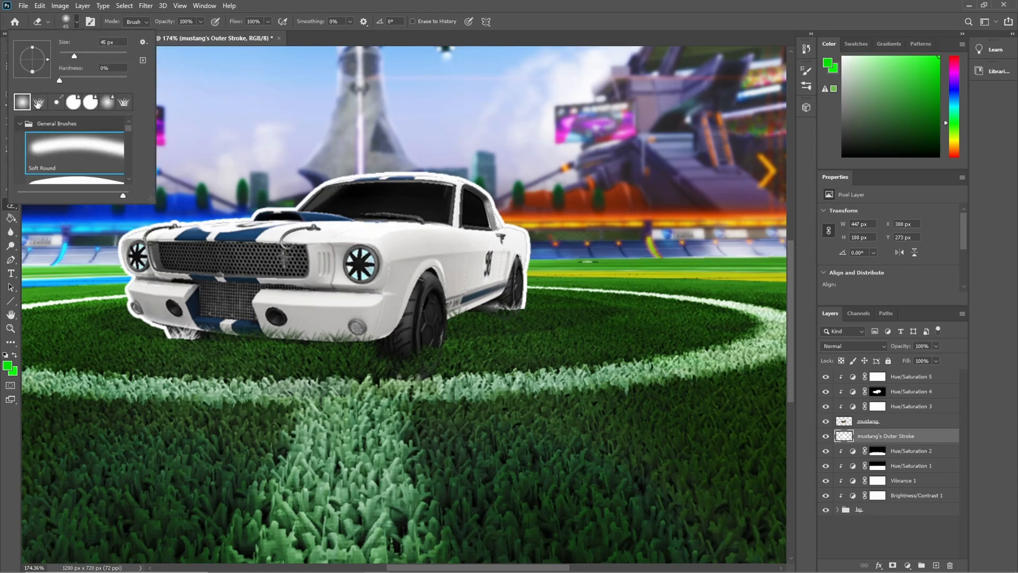
{"action": "left_click", "coordinate": [136, 21]}
{"action": "left_click", "coordinate": [134, 38]}
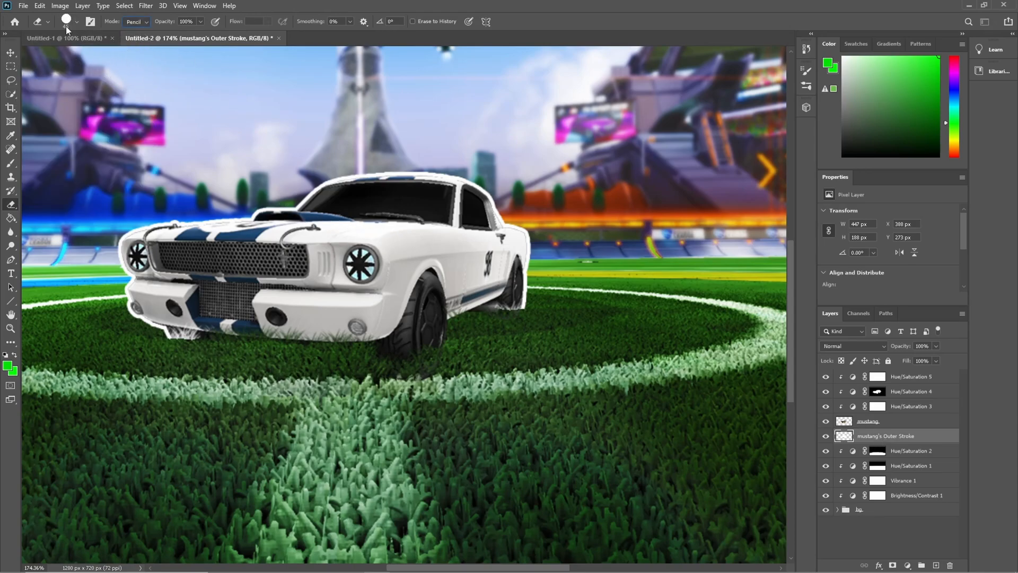
{"action": "left_click", "coordinate": [68, 24]}
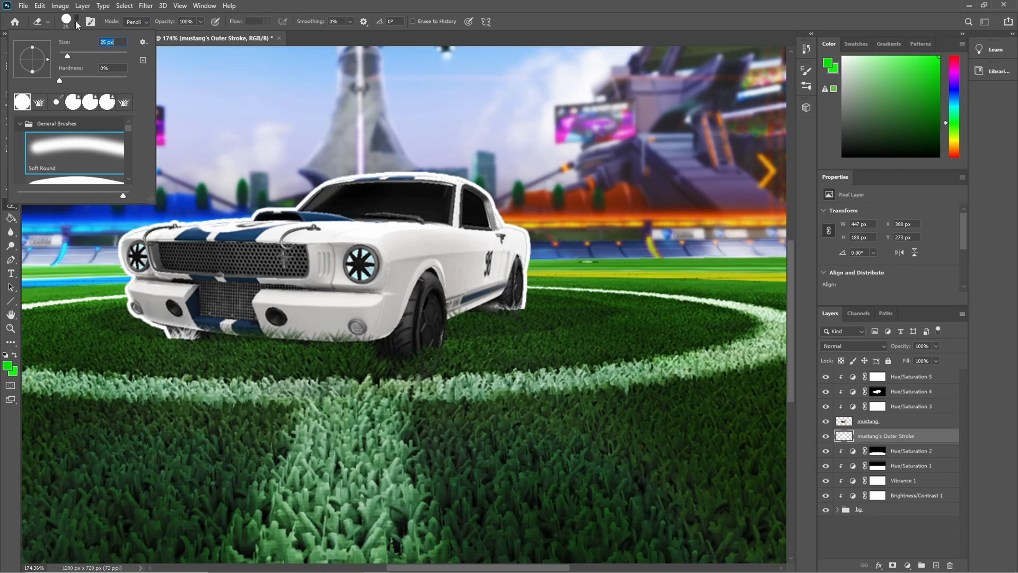
Erase the leftover white outline around the bottom of the far front wheel and beneath the sill and rear wheel
{"action": "left_click", "coordinate": [198, 336]}
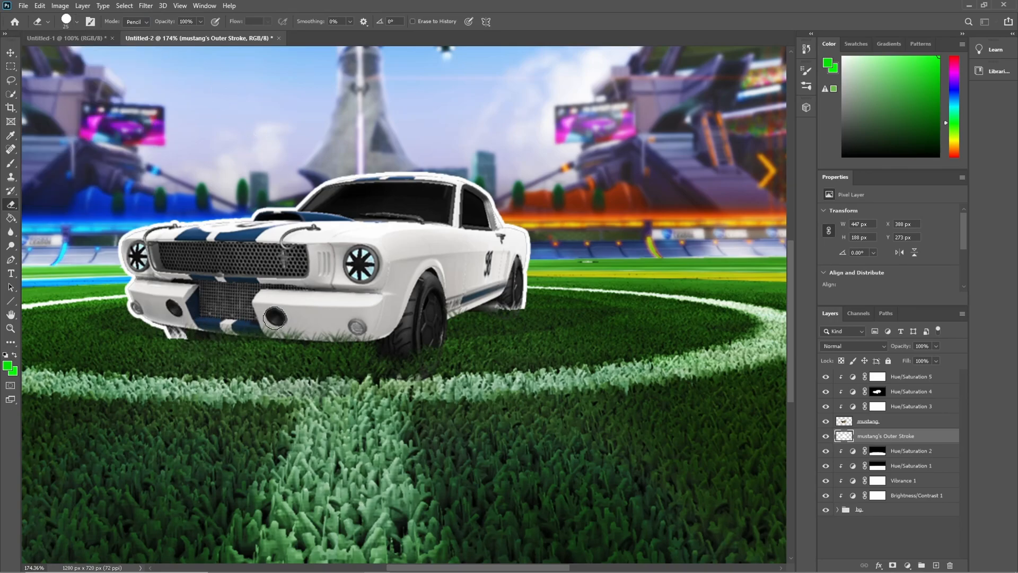
{"action": "mouse_move", "coordinate": [448, 312]}
{"action": "left_mouse_down"}
{"action": "mouse_move", "coordinate": [477, 303]}
{"action": "mouse_move", "coordinate": [506, 314]}
{"action": "mouse_move", "coordinate": [501, 285]}
{"action": "left_mouse_up"}
{"action": "mouse_move", "coordinate": [191, 327]}
{"action": "left_mouse_down"}
{"action": "mouse_move", "coordinate": [182, 334]}
{"action": "mouse_move", "coordinate": [180, 325]}
{"action": "left_mouse_up"}
{"action": "scroll", "coordinate": [329, 310], "scroll_direction": "down", "scroll_amount": 5}
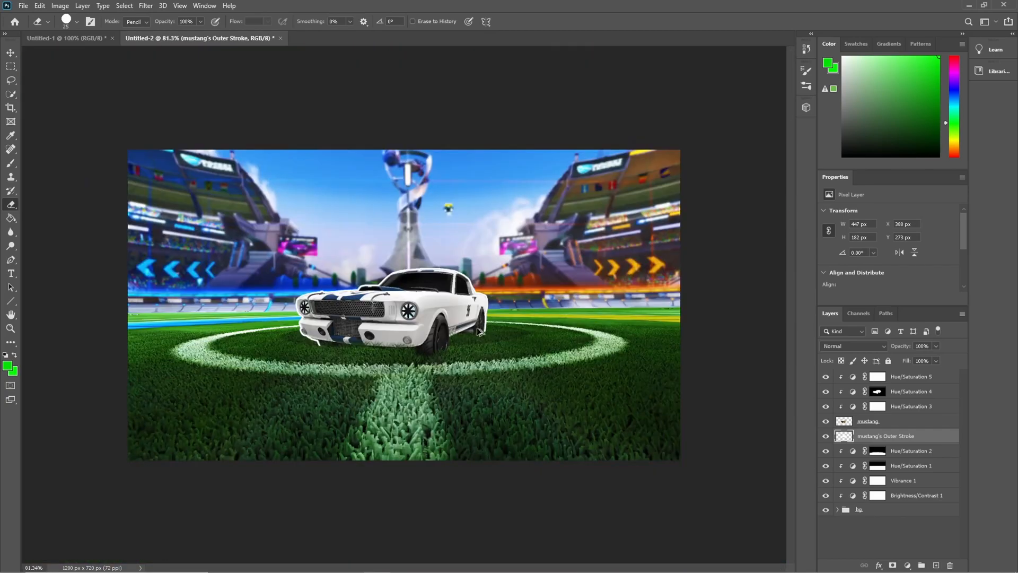
{"action": "scroll", "coordinate": [430, 342], "scroll_direction": "up", "scroll_amount": 4}
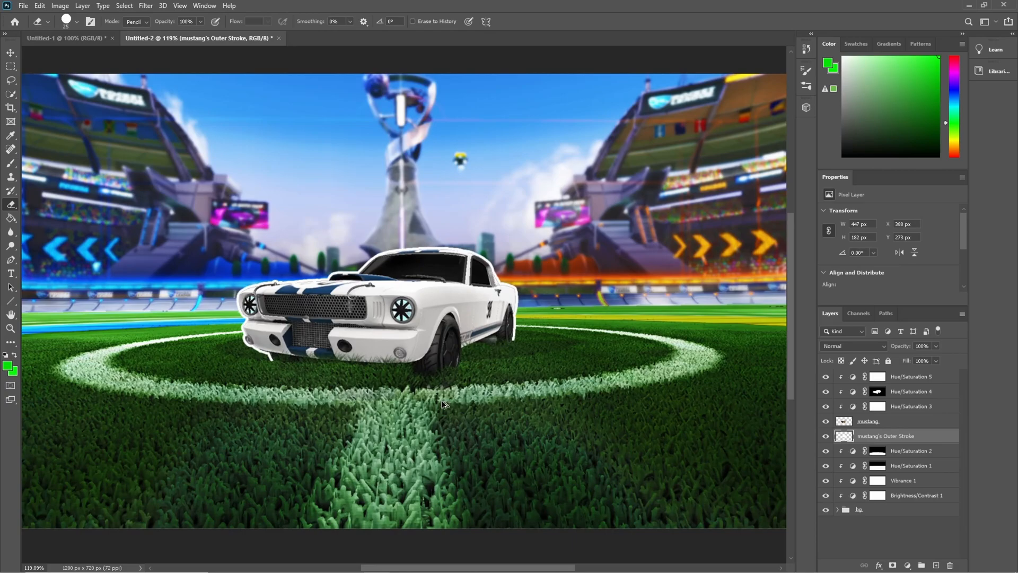
{"action": "scroll", "coordinate": [456, 393], "scroll_direction": "up", "scroll_amount": 4}
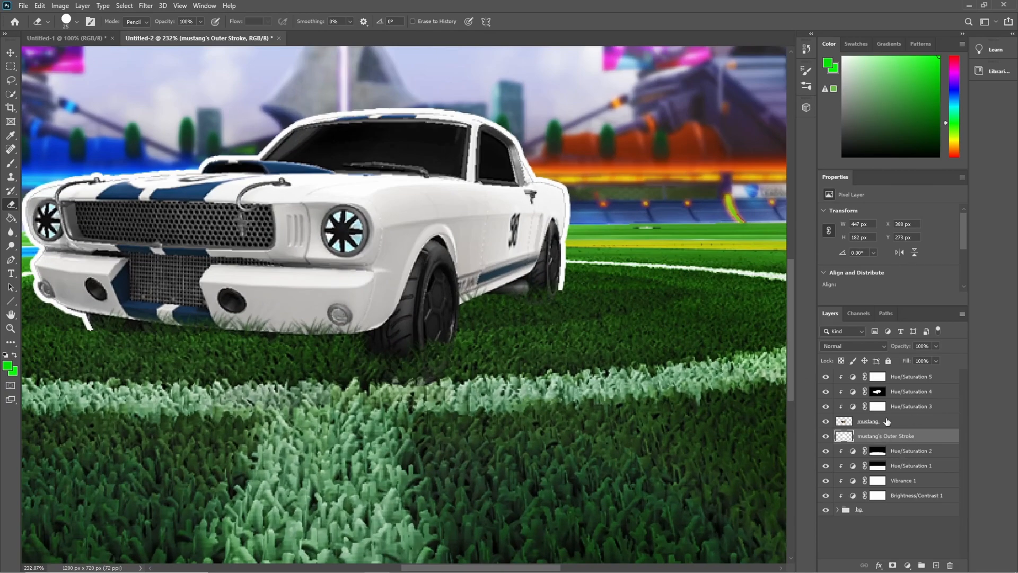
On the mustang layer, switch the Eraser to Brush mode and softly erase the bottoms of the near front and rear wheels
{"action": "left_click", "coordinate": [887, 421]}
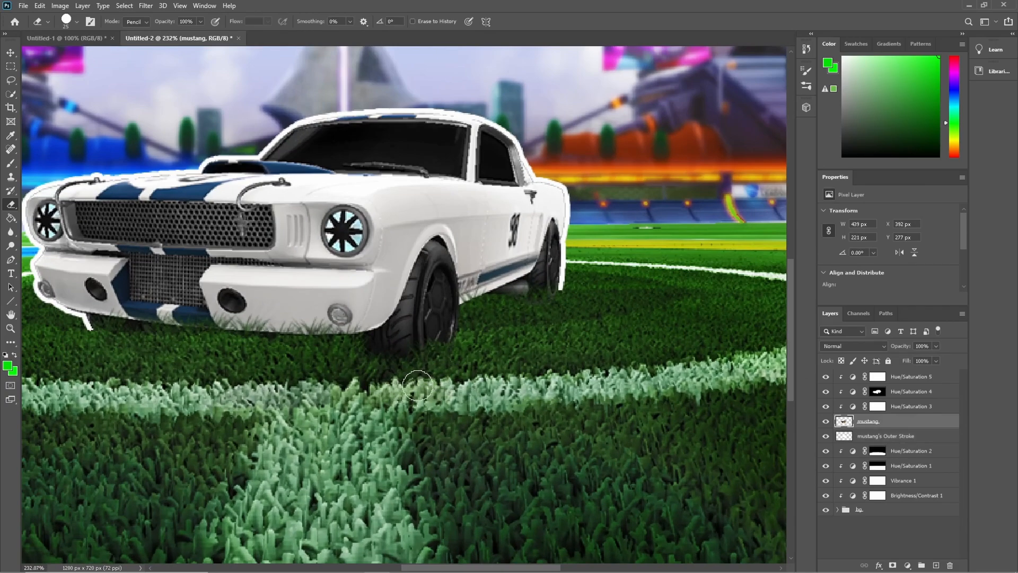
{"action": "key", "text": "ctrl+z"}
{"action": "left_click", "coordinate": [144, 21]}
{"action": "left_click", "coordinate": [136, 34]}
{"action": "left_click_drag", "start_coordinate": [422, 381], "coordinate": [418, 379]}
{"action": "left_click_drag", "start_coordinate": [528, 311], "coordinate": [549, 306]}
{"action": "scroll", "coordinate": [409, 348], "scroll_direction": "down", "scroll_amount": 5}
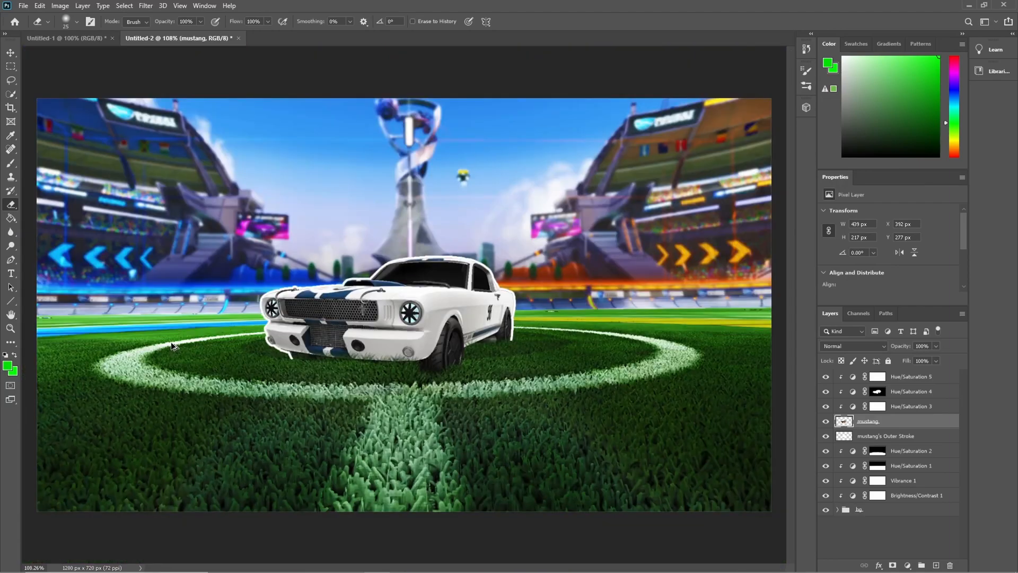
{"action": "scroll", "coordinate": [453, 348], "scroll_direction": "down", "scroll_amount": 2}
{"action": "scroll", "coordinate": [418, 339], "scroll_direction": "up", "scroll_amount": 3}
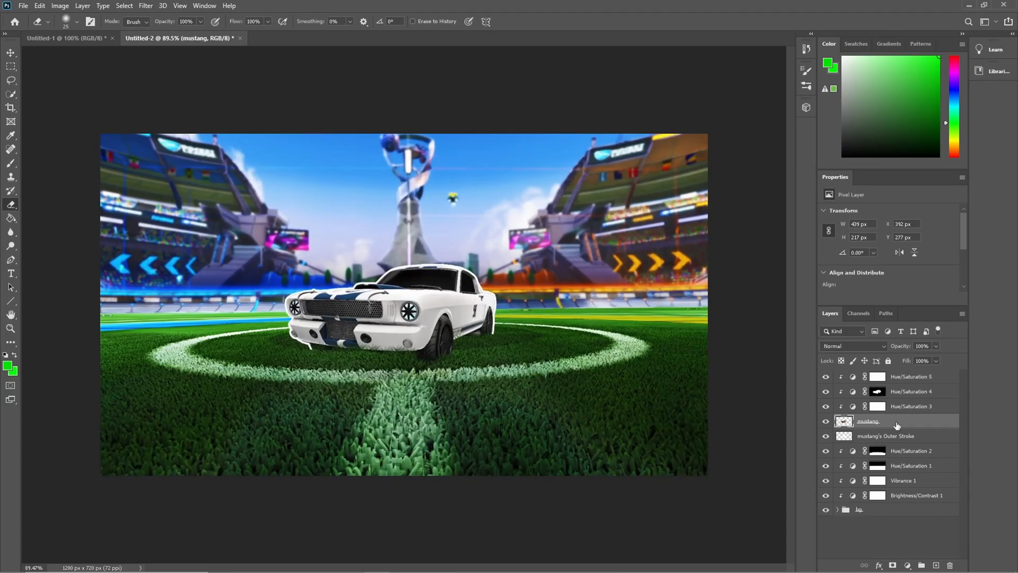
Group the mustang layer with its outer stroke and three Hue/Saturation layers, and name the group mustang
{"action": "left_click", "coordinate": [920, 409], "text": "shift"}
{"action": "left_click", "coordinate": [926, 392], "text": "shift"}
{"action": "left_click", "coordinate": [921, 376], "text": "shift"}
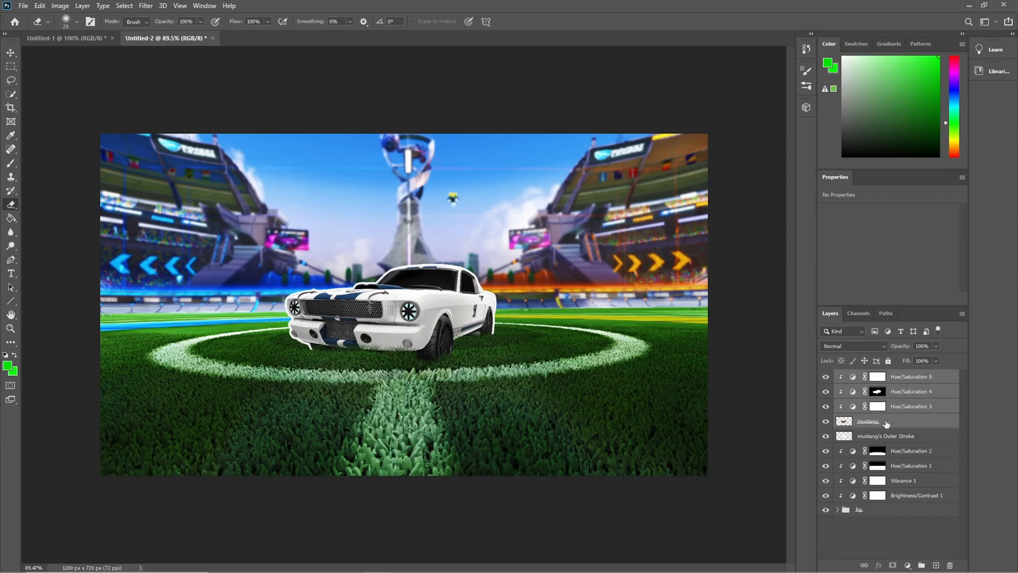
{"action": "key", "text": "ctrl+alt+g"}
{"action": "key", "text": "ctrl+z"}
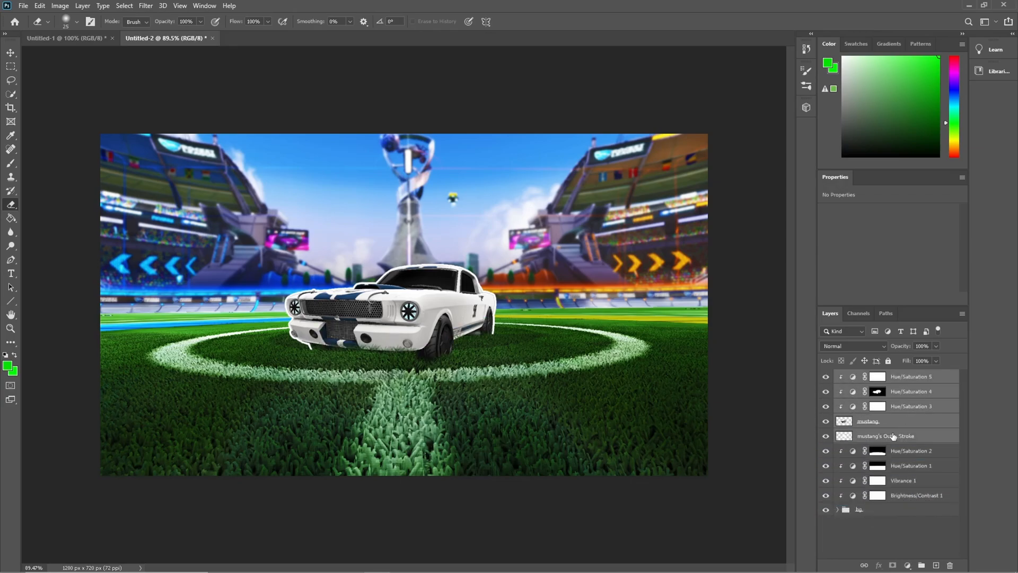
{"action": "mouse_move", "coordinate": [890, 424]}
{"action": "left_mouse_down"}
{"action": "mouse_move", "coordinate": [911, 478]}
{"action": "mouse_move", "coordinate": [922, 566]}
{"action": "left_mouse_up"}
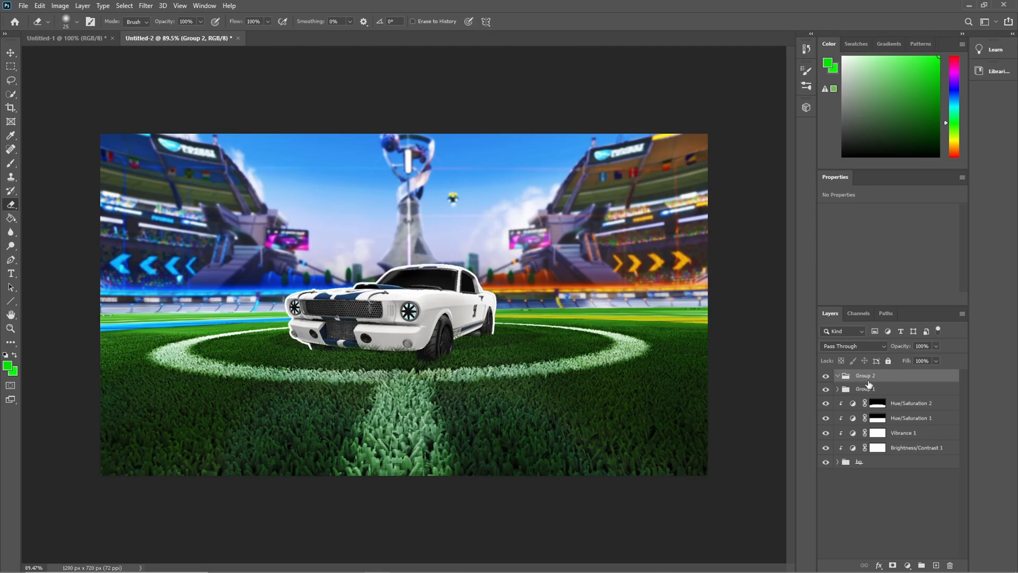
{"action": "key", "text": "Delete"}
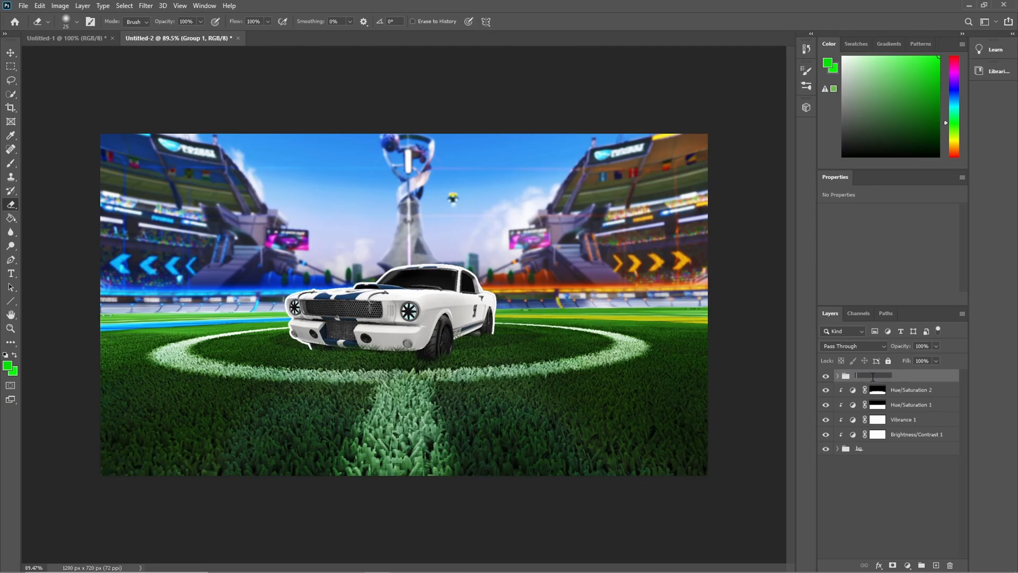
{"action": "key", "text": "Return"}
Add a Vibrance adjustment layer clipped to the mustang group and set its vibrance to +100
{"action": "left_click", "coordinate": [907, 565]}
{"action": "left_click", "coordinate": [925, 452]}
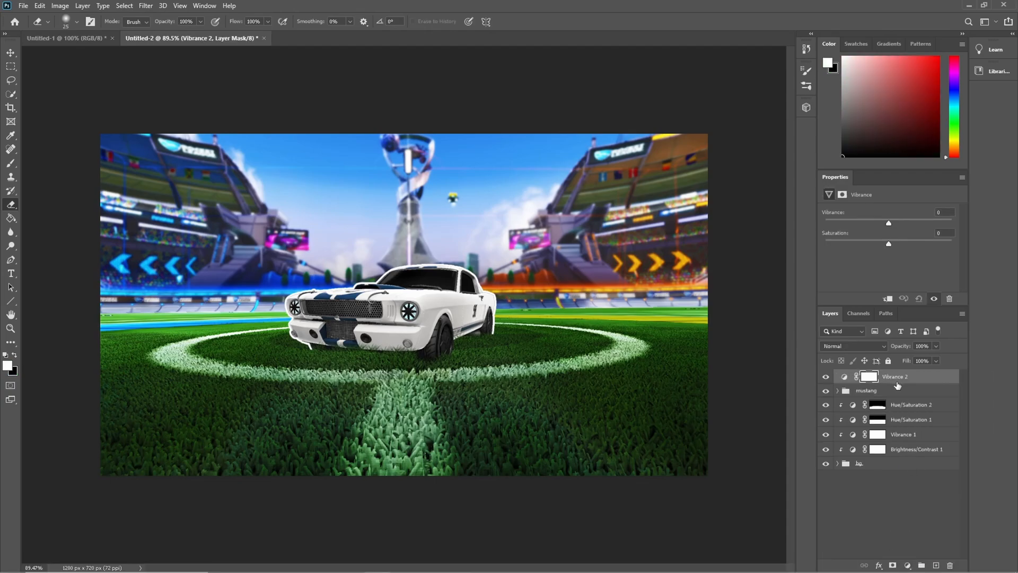
{"action": "right_click", "coordinate": [895, 374]}
{"action": "left_click", "coordinate": [835, 327]}
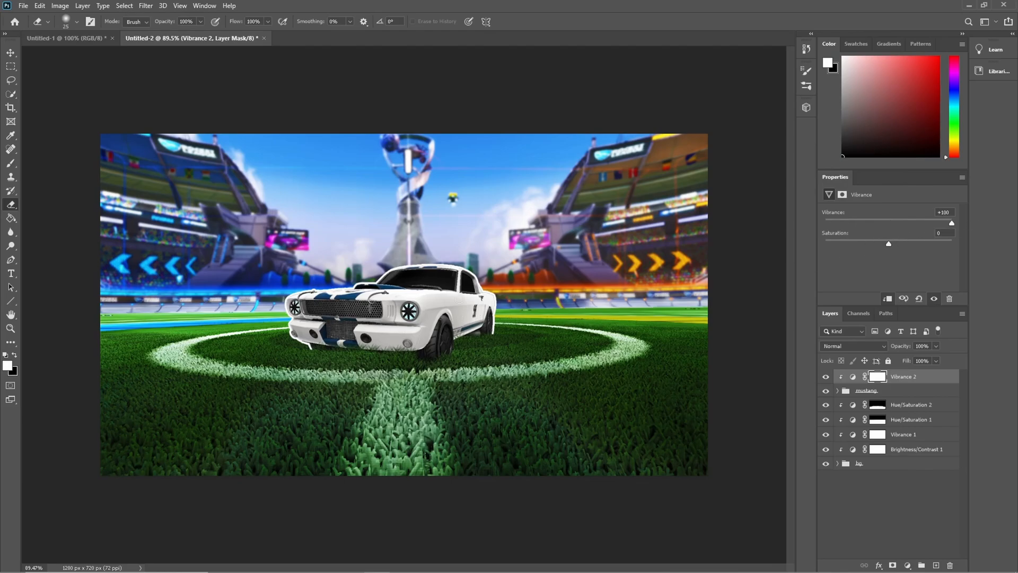
{"action": "scroll", "coordinate": [406, 289], "scroll_direction": "down", "scroll_amount": 5}
{"action": "scroll", "coordinate": [418, 321], "scroll_direction": "up", "scroll_amount": 10}
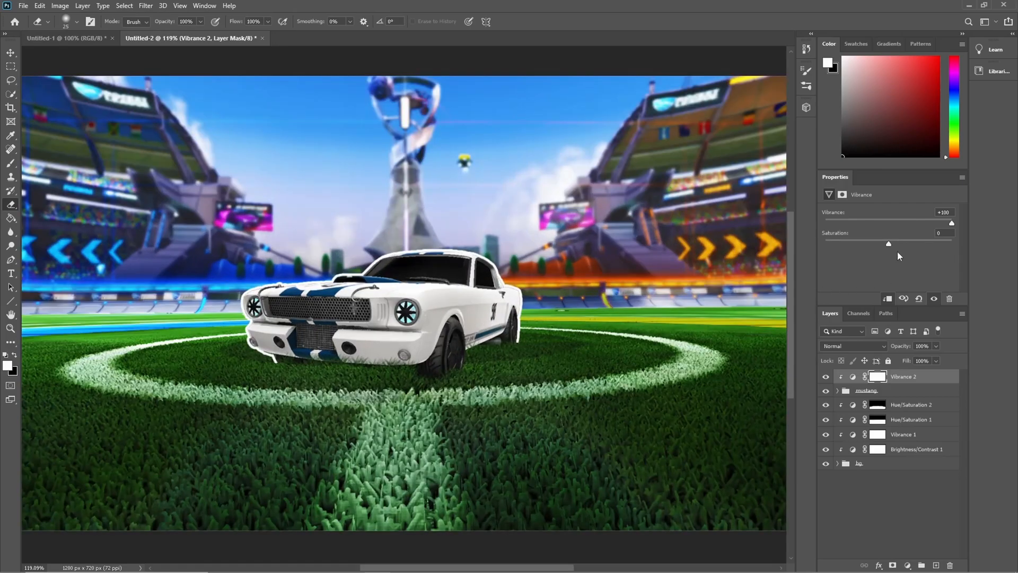
Set the saturation of the mustang group's Vibrance adjustment to +100
{"action": "left_click_drag", "start_coordinate": [888, 244], "coordinate": [952, 244]}
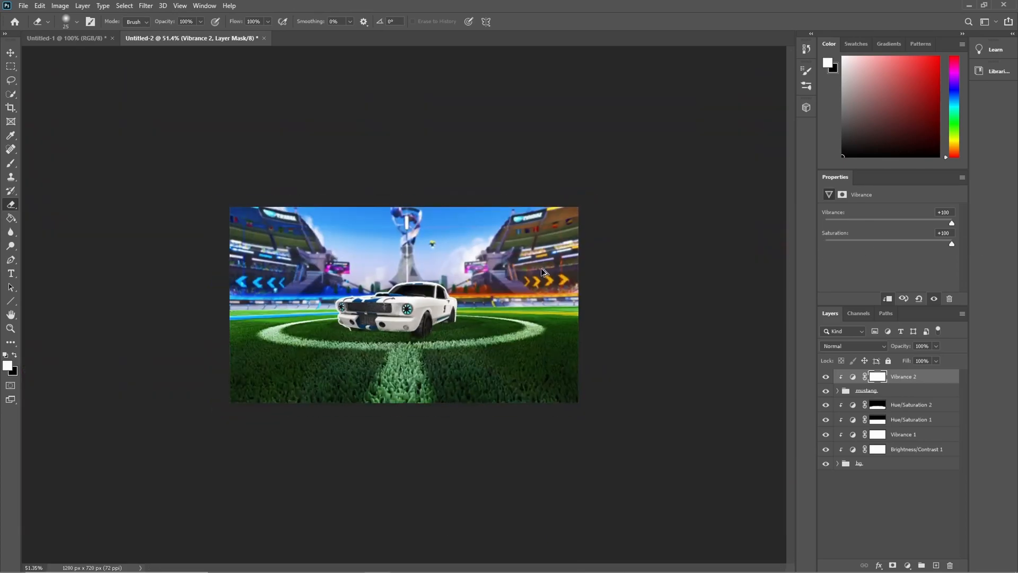
{"action": "scroll", "coordinate": [483, 266], "scroll_direction": "down", "scroll_amount": 4}
{"action": "scroll", "coordinate": [436, 284], "scroll_direction": "up", "scroll_amount": 8}
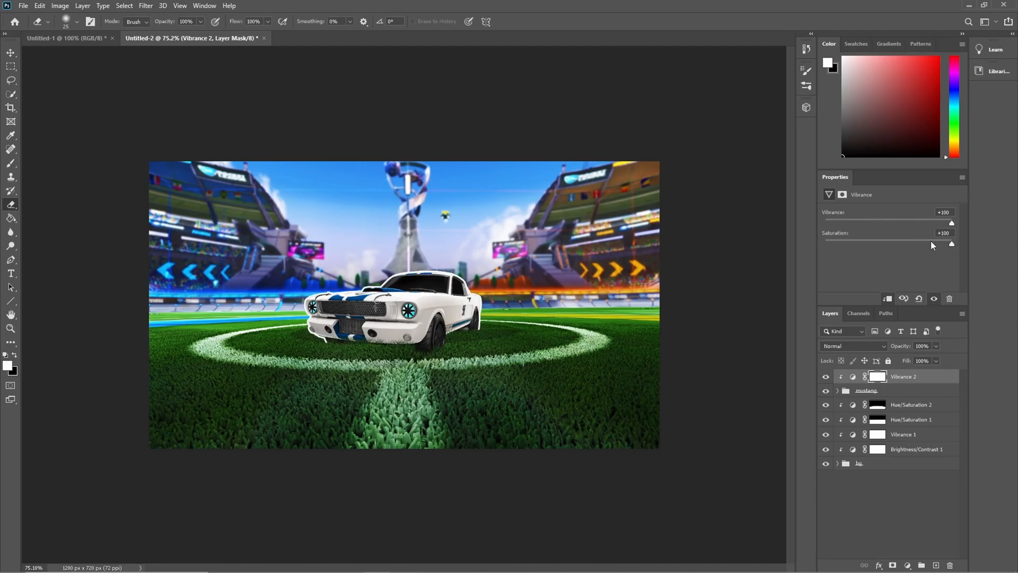
{"action": "scroll", "coordinate": [461, 287], "scroll_direction": "down", "scroll_amount": 5}
{"action": "scroll", "coordinate": [459, 289], "scroll_direction": "down", "scroll_amount": 1}
{"action": "scroll", "coordinate": [456, 288], "scroll_direction": "up", "scroll_amount": 6}
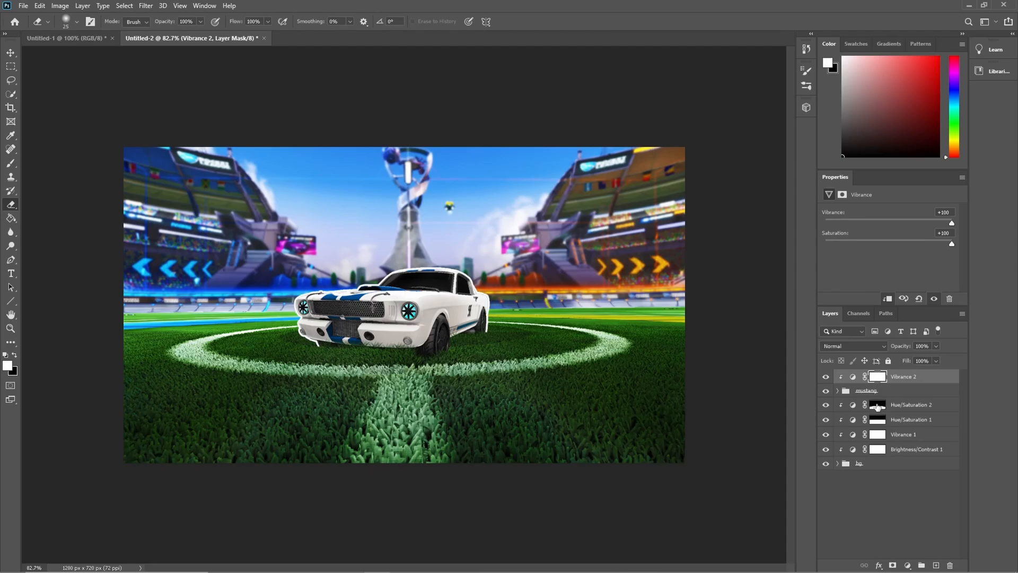
Add a Brightness/Contrast adjustment layer clipped to the mustang group and apply the automatic correction
{"action": "left_click", "coordinate": [907, 565]}
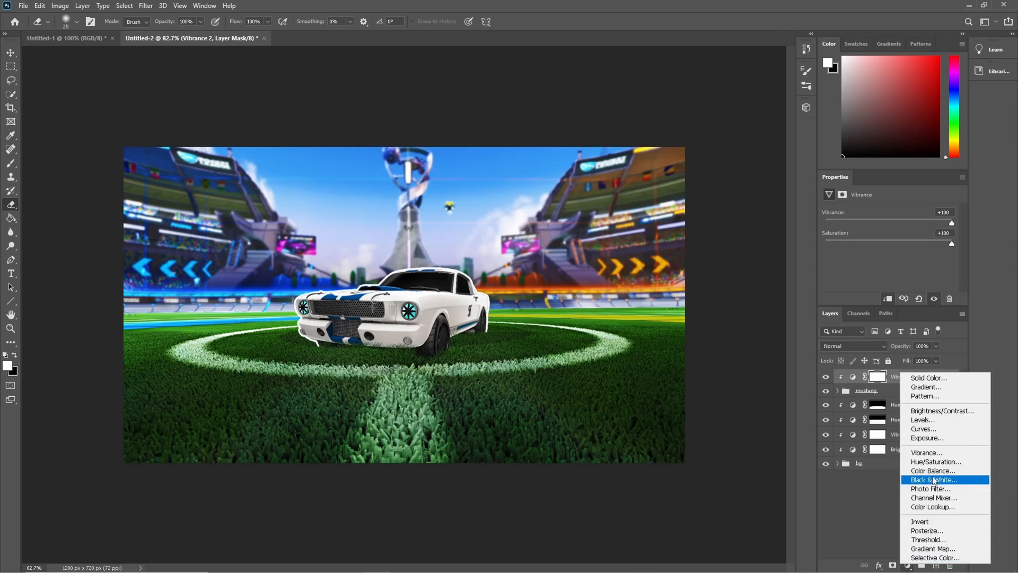
{"action": "left_click", "coordinate": [916, 414]}
{"action": "right_click", "coordinate": [914, 385]}
{"action": "left_click", "coordinate": [825, 329]}
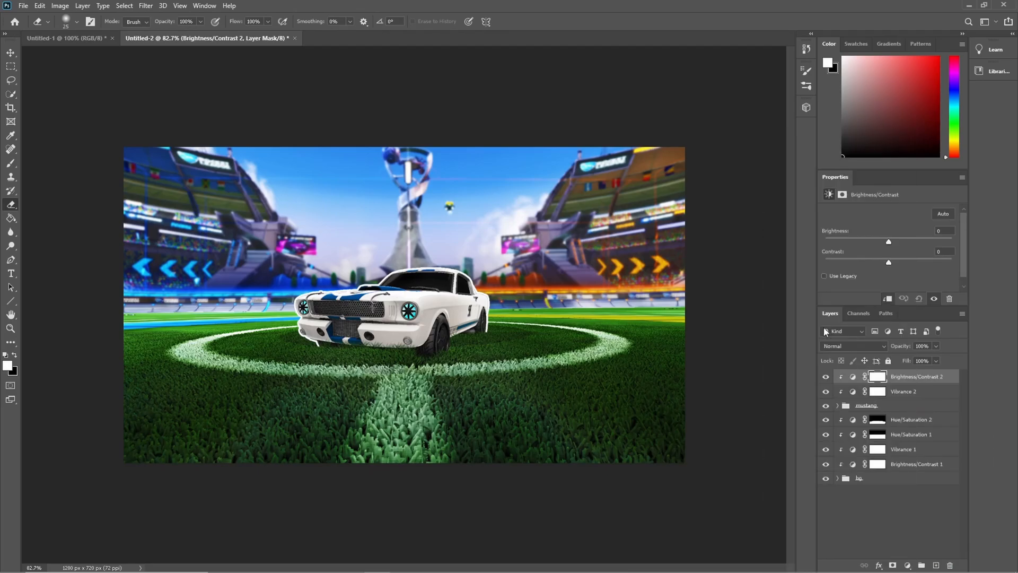
{"action": "left_click", "coordinate": [943, 214]}
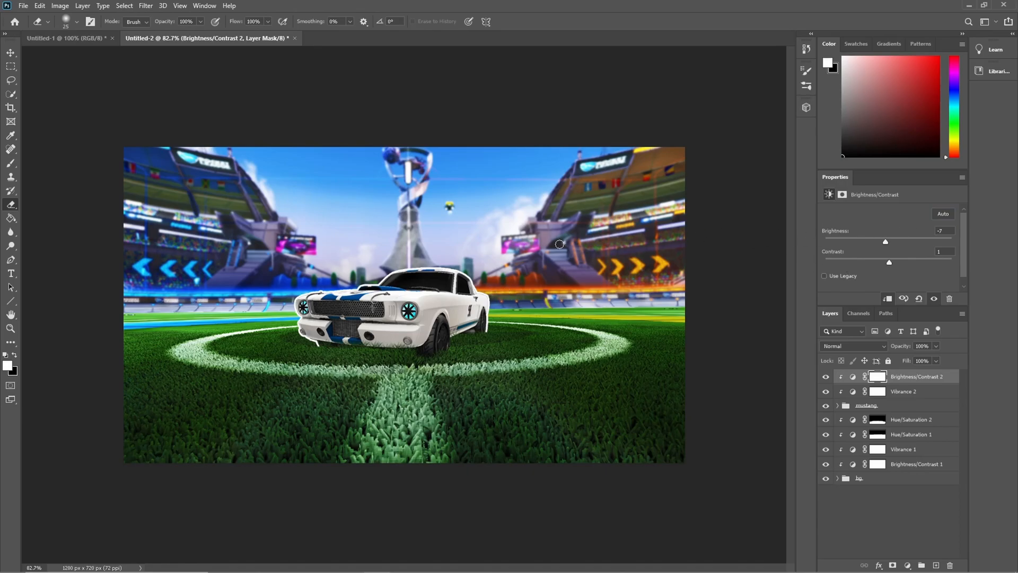
{"action": "scroll", "coordinate": [558, 244], "scroll_direction": "down", "scroll_amount": 3}
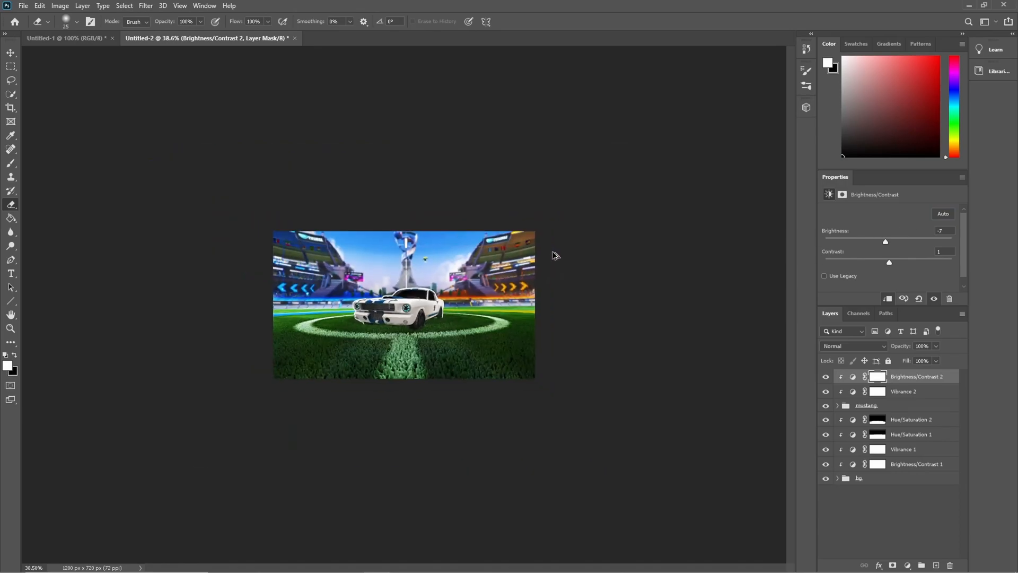
{"action": "scroll", "coordinate": [555, 256], "scroll_direction": "up", "scroll_amount": 3}
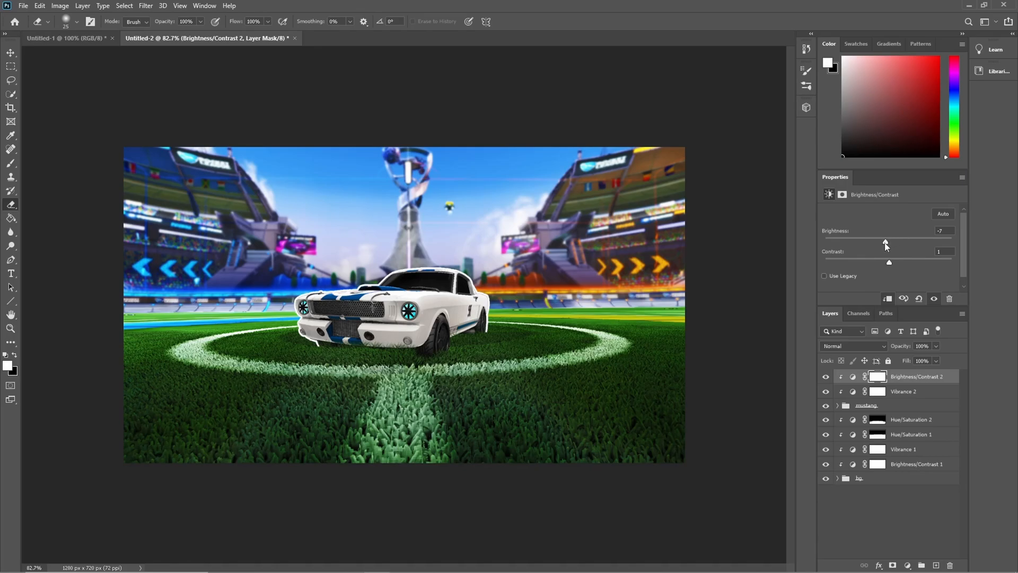
Set the mustang group's Brightness/Contrast adjustment to brightness 11 and contrast 1
{"action": "left_click_drag", "start_coordinate": [887, 245], "coordinate": [951, 242]}
{"action": "left_click_drag", "start_coordinate": [1017, 245], "coordinate": [895, 257]}
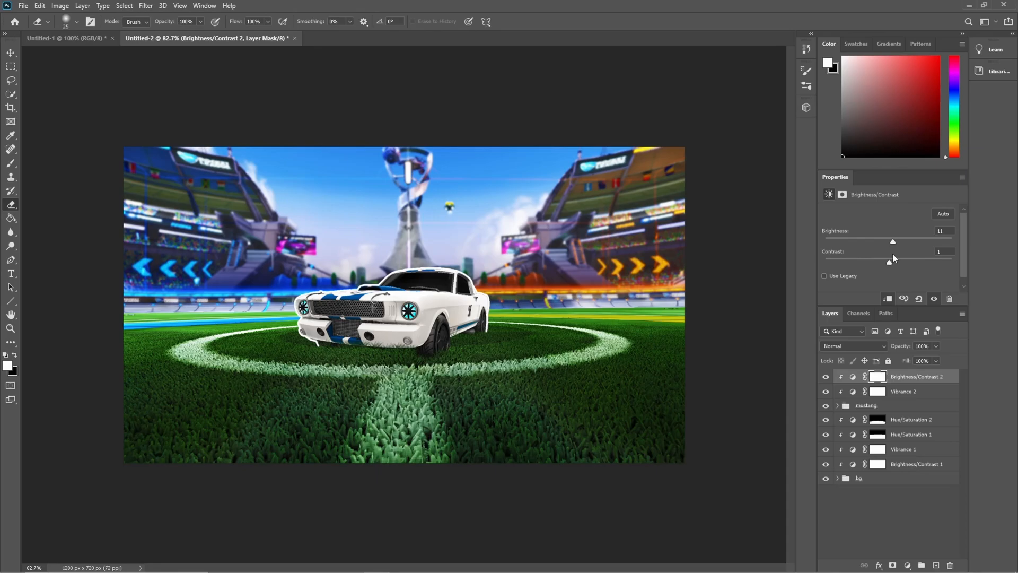
{"action": "scroll", "coordinate": [493, 261], "scroll_direction": "down", "scroll_amount": 3}
{"action": "scroll", "coordinate": [474, 261], "scroll_direction": "up", "scroll_amount": 2}
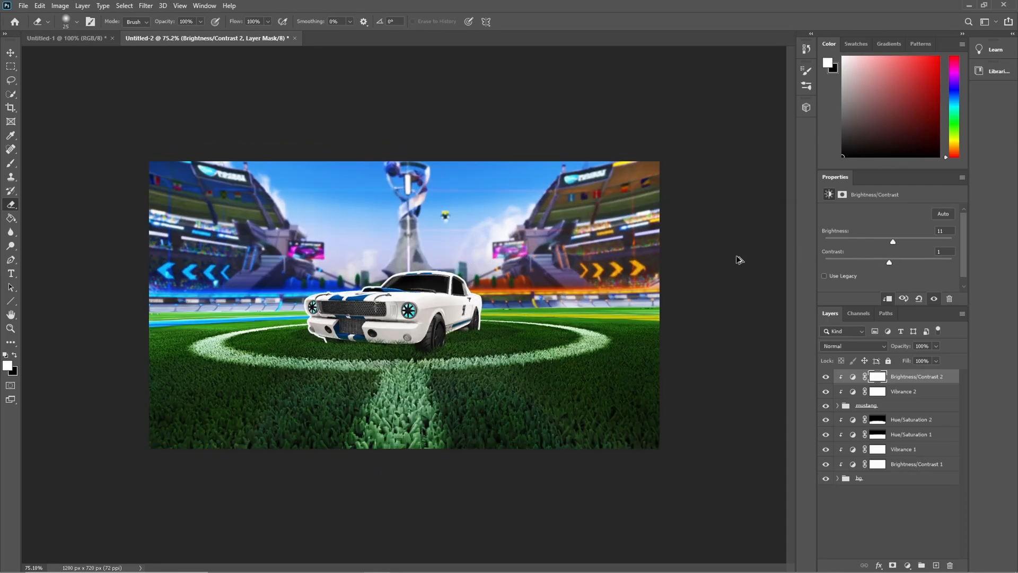
{"action": "left_click_drag", "start_coordinate": [889, 262], "coordinate": [594, 266]}
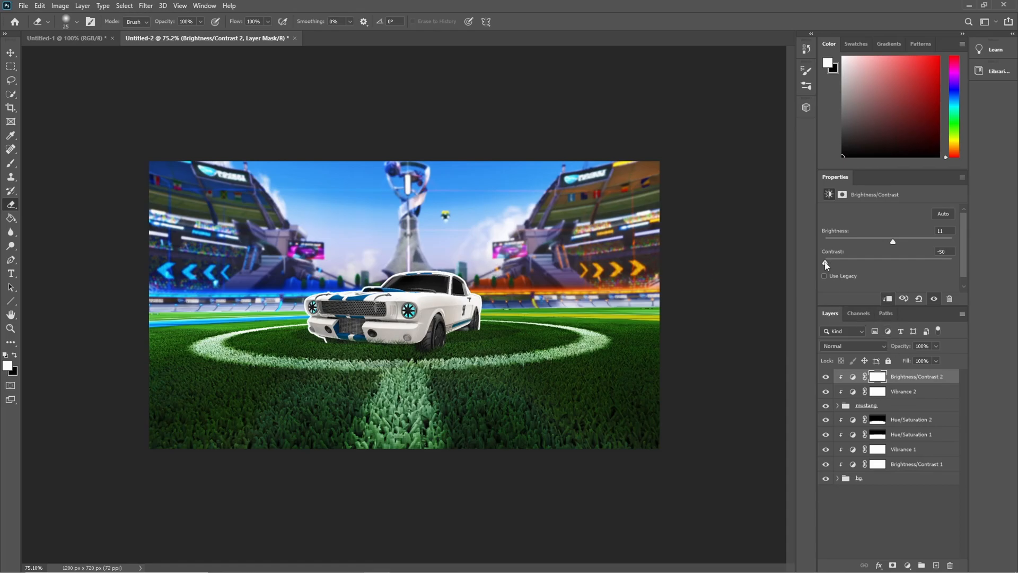
{"action": "left_click_drag", "start_coordinate": [854, 266], "coordinate": [894, 265]}
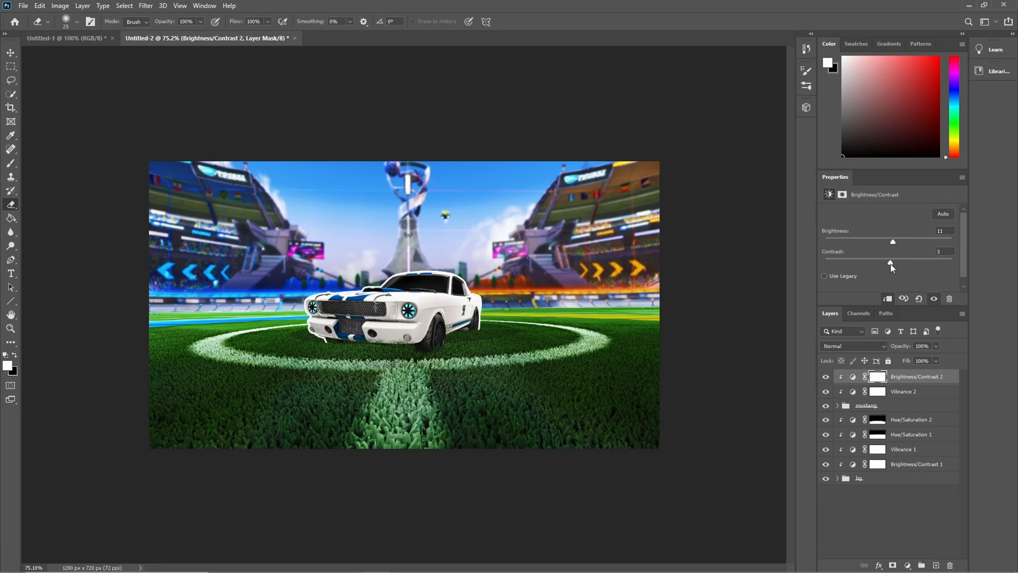
{"action": "scroll", "coordinate": [546, 259], "scroll_direction": "down", "scroll_amount": 6}
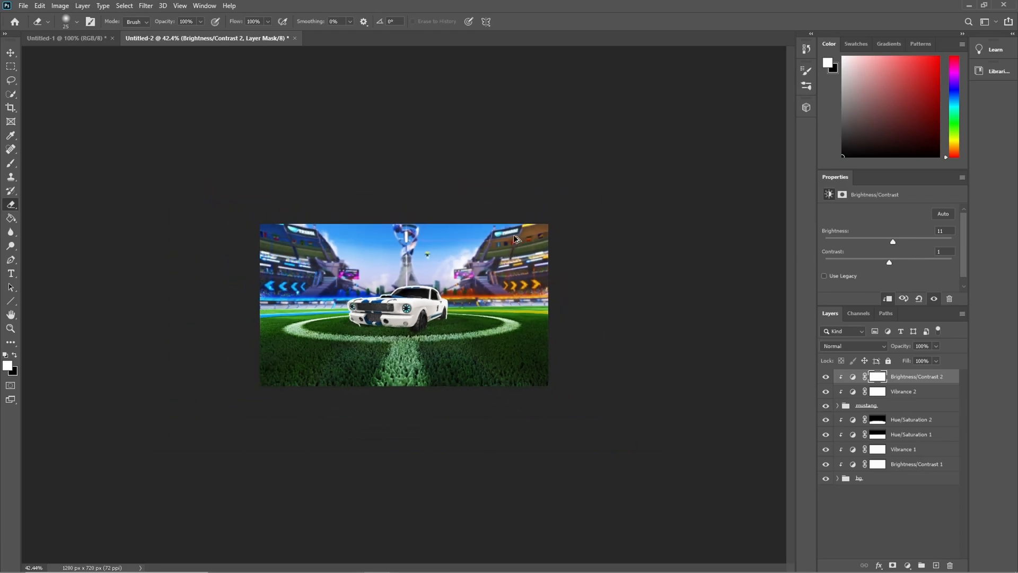
{"action": "scroll", "coordinate": [512, 245], "scroll_direction": "up", "scroll_amount": 4}
Add another Brightness/Contrast adjustment layer at the top, clip it to the mustang group and set its contrast to -50
{"action": "left_click", "coordinate": [907, 566]}
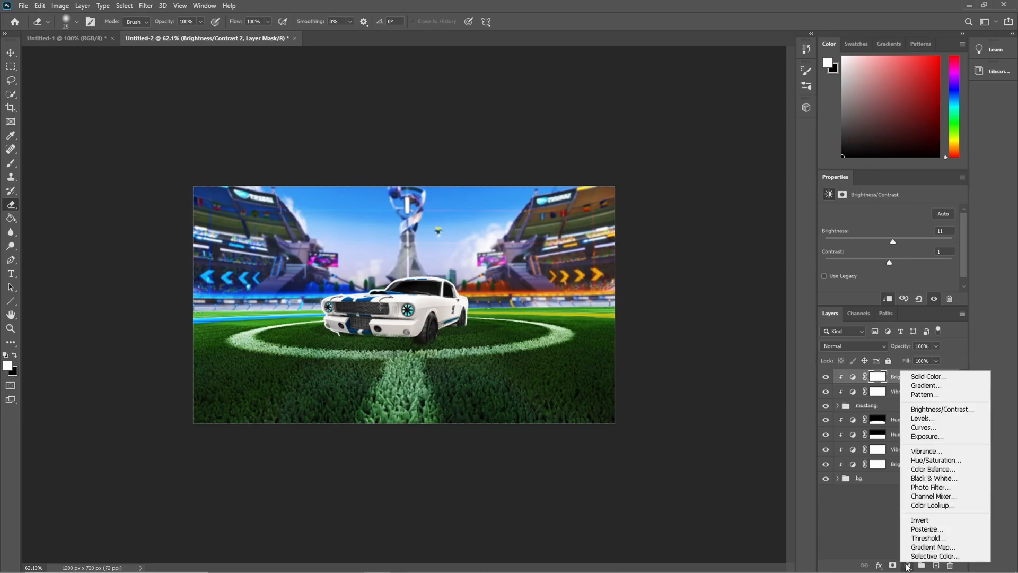
{"action": "left_click", "coordinate": [941, 408]}
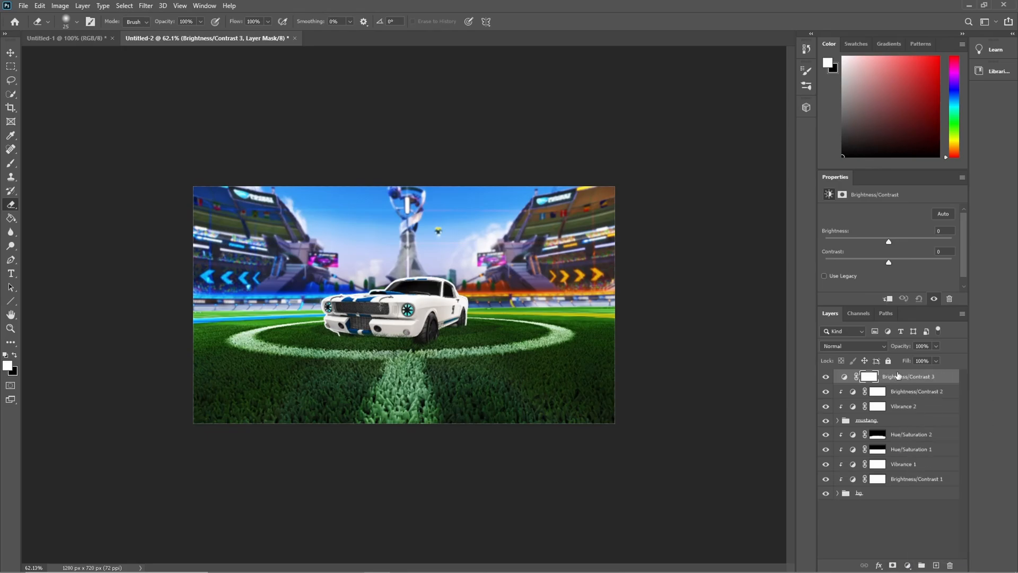
{"action": "right_click", "coordinate": [896, 376]}
{"action": "left_click", "coordinate": [809, 327]}
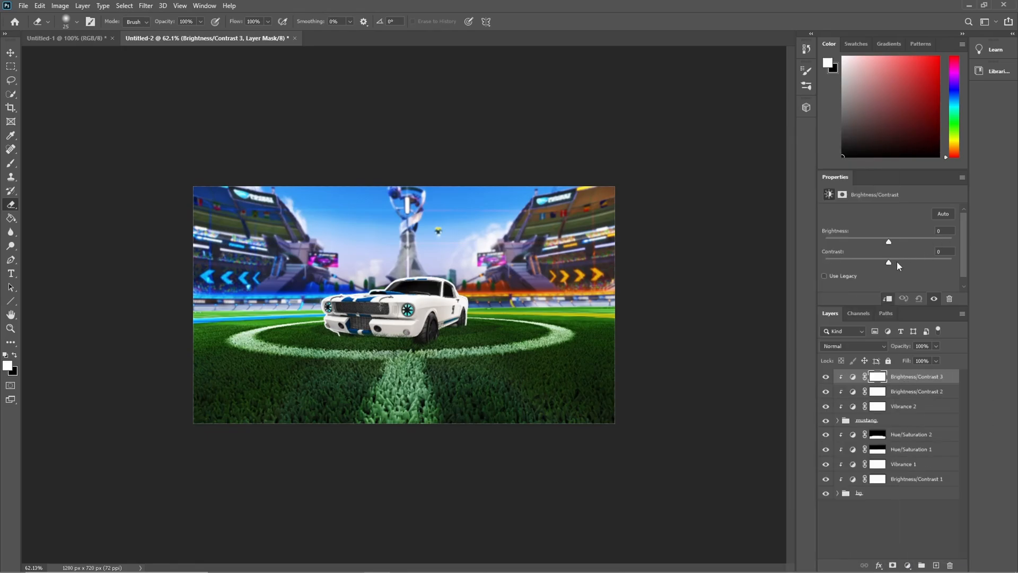
{"action": "left_click_drag", "start_coordinate": [890, 263], "coordinate": [722, 268]}
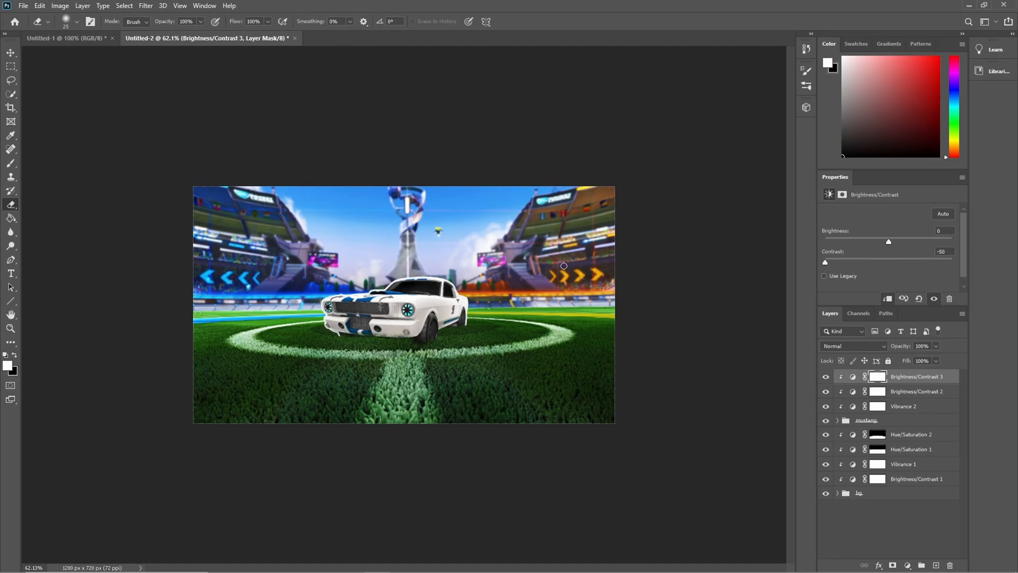
Invert the new adjustment's mask to black and paint white with a small soft brush over the car's wheels and lower edge
{"action": "key", "text": "ctrl+1"}
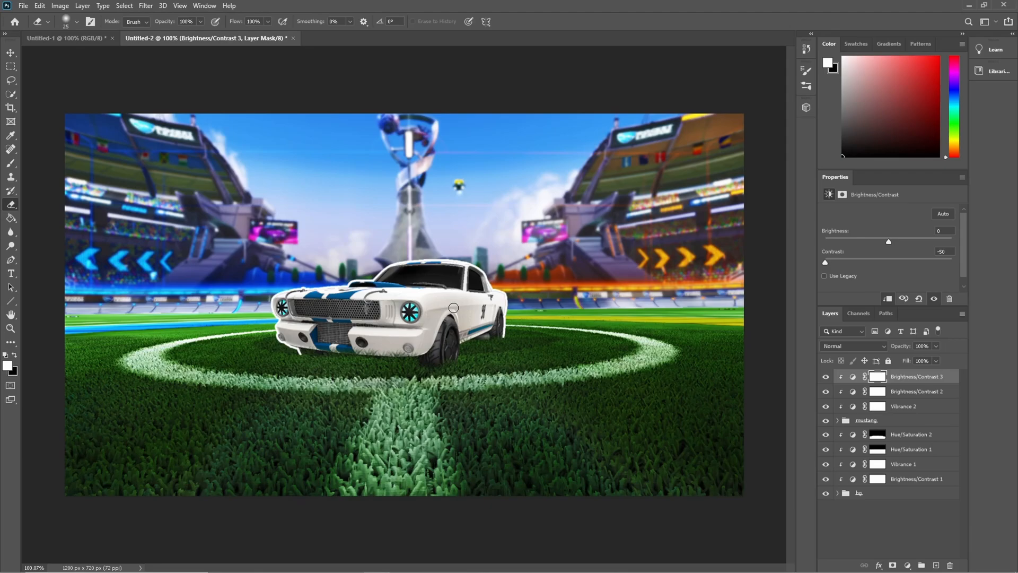
{"action": "key", "text": "ctrl+i"}
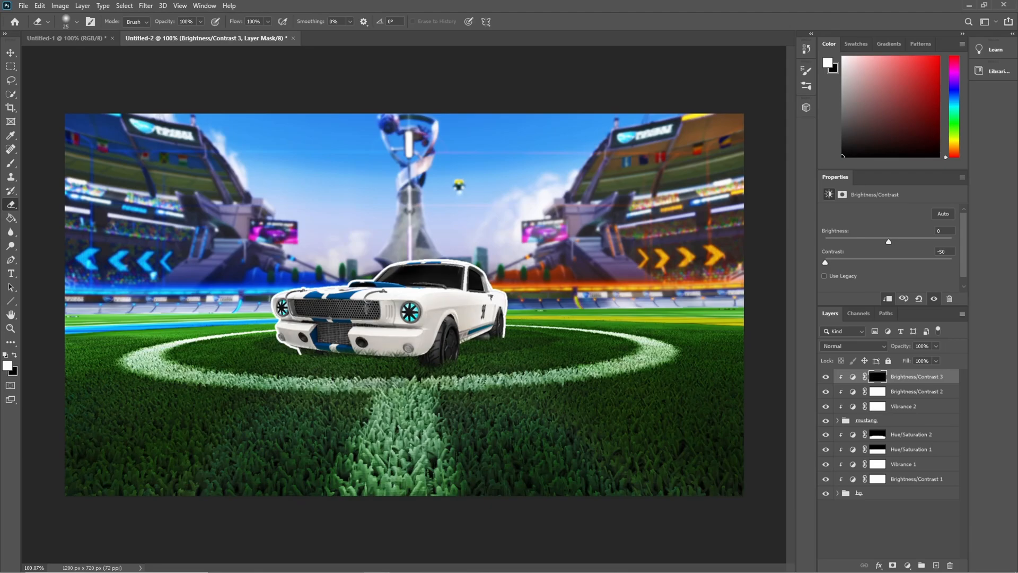
{"action": "left_click", "coordinate": [10, 163]}
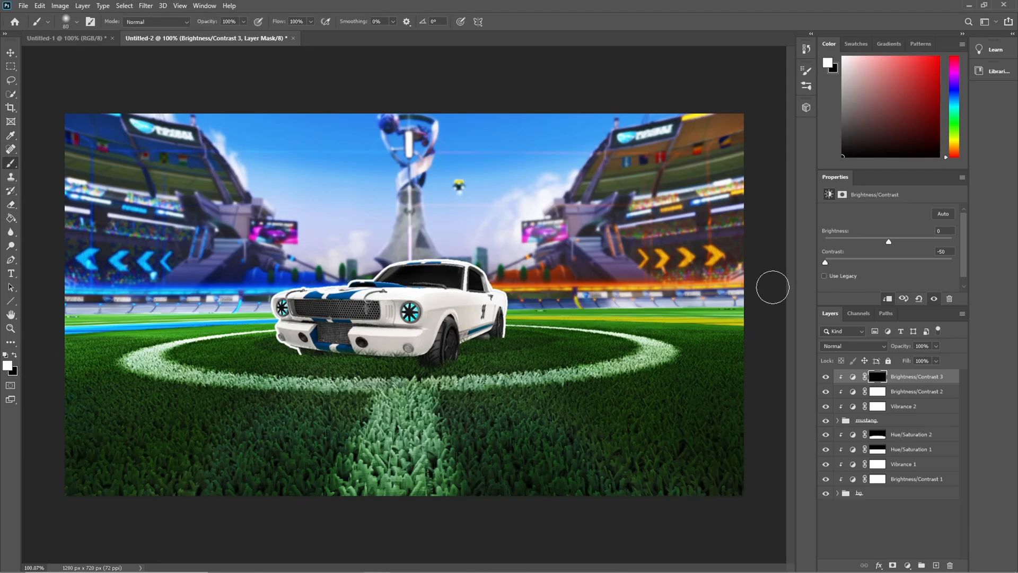
{"action": "scroll", "coordinate": [485, 333], "scroll_direction": "up", "scroll_amount": 5}
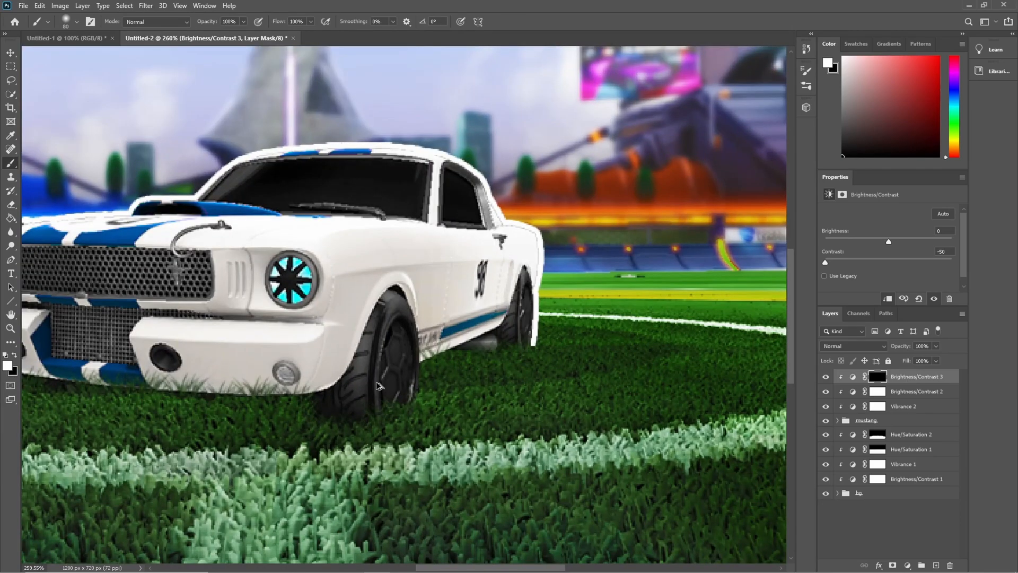
{"action": "left_click", "coordinate": [66, 22]}
{"action": "left_click_drag", "start_coordinate": [83, 56], "coordinate": [71, 56]}
{"action": "mouse_move", "coordinate": [415, 332]}
{"action": "left_mouse_down"}
{"action": "mouse_move", "coordinate": [408, 326]}
{"action": "mouse_move", "coordinate": [400, 370]}
{"action": "mouse_move", "coordinate": [385, 371]}
{"action": "mouse_move", "coordinate": [392, 318]}
{"action": "mouse_move", "coordinate": [354, 416]}
{"action": "mouse_move", "coordinate": [391, 348]}
{"action": "mouse_move", "coordinate": [403, 387]}
{"action": "mouse_move", "coordinate": [393, 309]}
{"action": "mouse_move", "coordinate": [358, 405]}
{"action": "mouse_move", "coordinate": [400, 389]}
{"action": "left_mouse_up"}
{"action": "mouse_move", "coordinate": [531, 342]}
{"action": "left_mouse_down"}
{"action": "mouse_move", "coordinate": [526, 291]}
{"action": "mouse_move", "coordinate": [517, 341]}
{"action": "mouse_move", "coordinate": [480, 352]}
{"action": "left_mouse_up"}
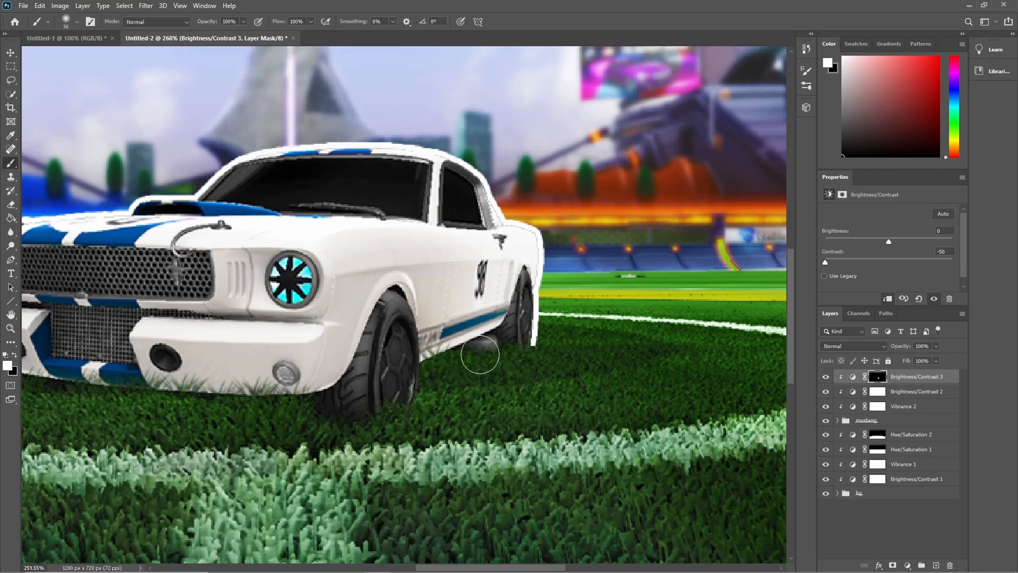
{"action": "left_click_drag", "start_coordinate": [493, 568], "coordinate": [413, 565]}
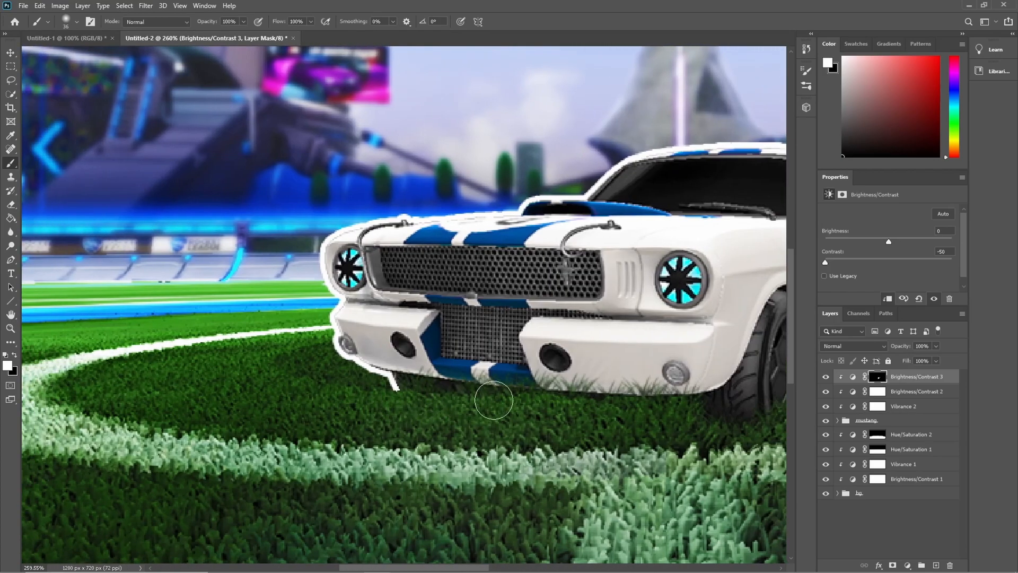
{"action": "scroll", "coordinate": [501, 395], "scroll_direction": "down", "scroll_amount": 5}
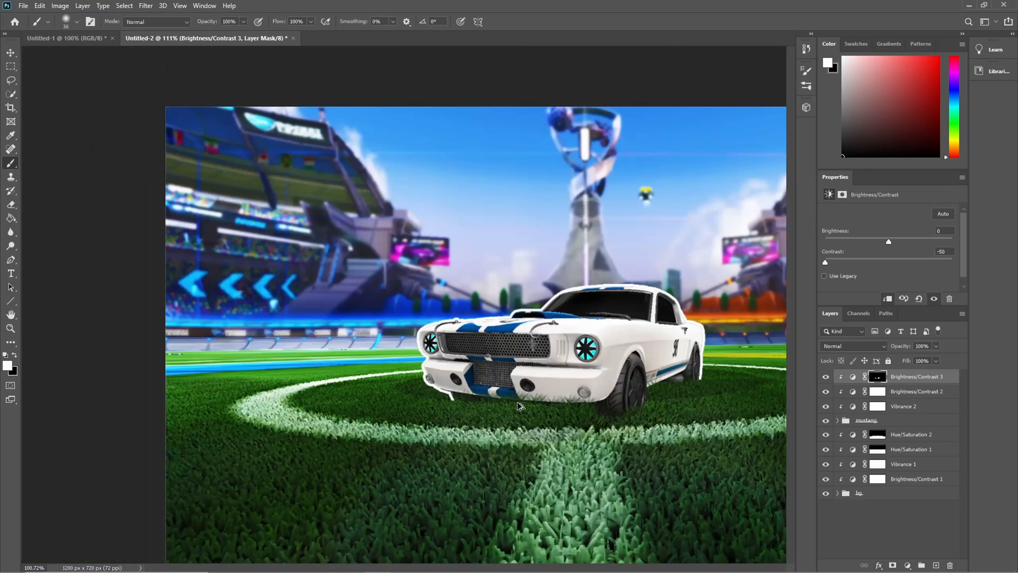
Set the brightness of the masked Brightness/Contrast adjustment to 17 and check the overall image
{"action": "scroll", "coordinate": [495, 385], "scroll_direction": "up", "scroll_amount": 1}
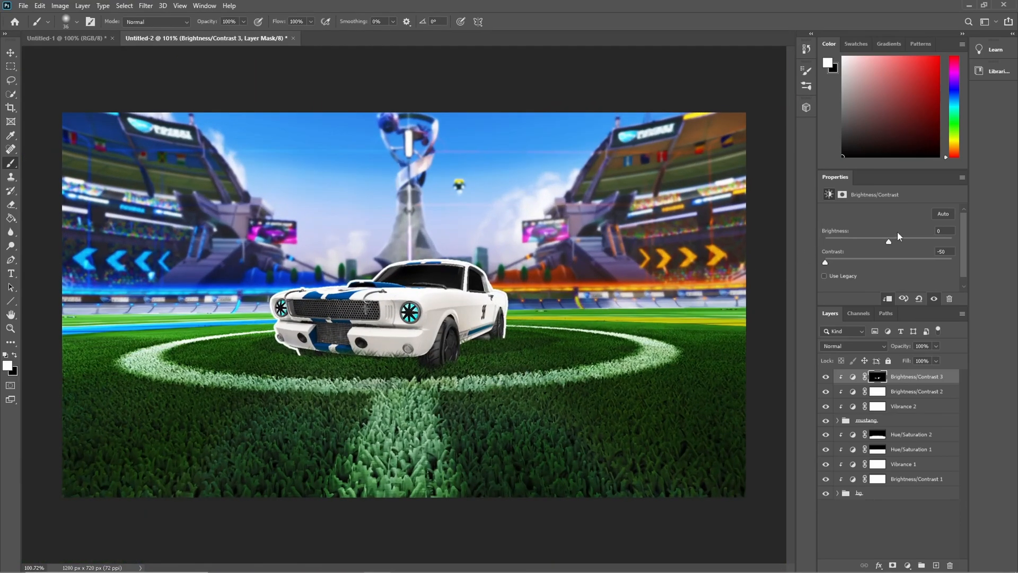
{"action": "mouse_move", "coordinate": [890, 243]}
{"action": "left_mouse_down"}
{"action": "mouse_move", "coordinate": [917, 243]}
{"action": "mouse_move", "coordinate": [905, 245]}
{"action": "left_mouse_up"}
{"action": "scroll", "coordinate": [479, 289], "scroll_direction": "down", "scroll_amount": 3}
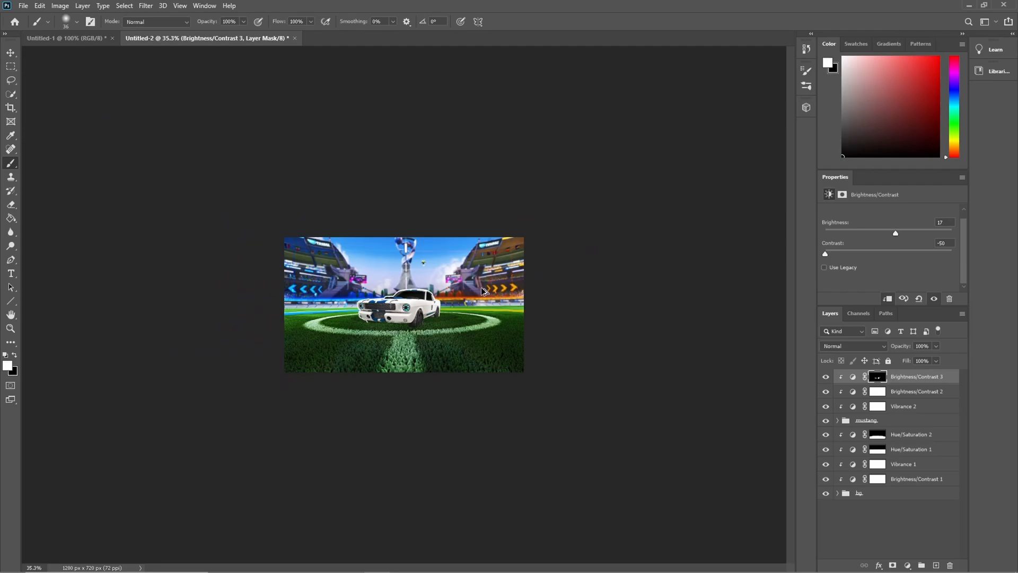
{"action": "scroll", "coordinate": [482, 291], "scroll_direction": "up", "scroll_amount": 3}
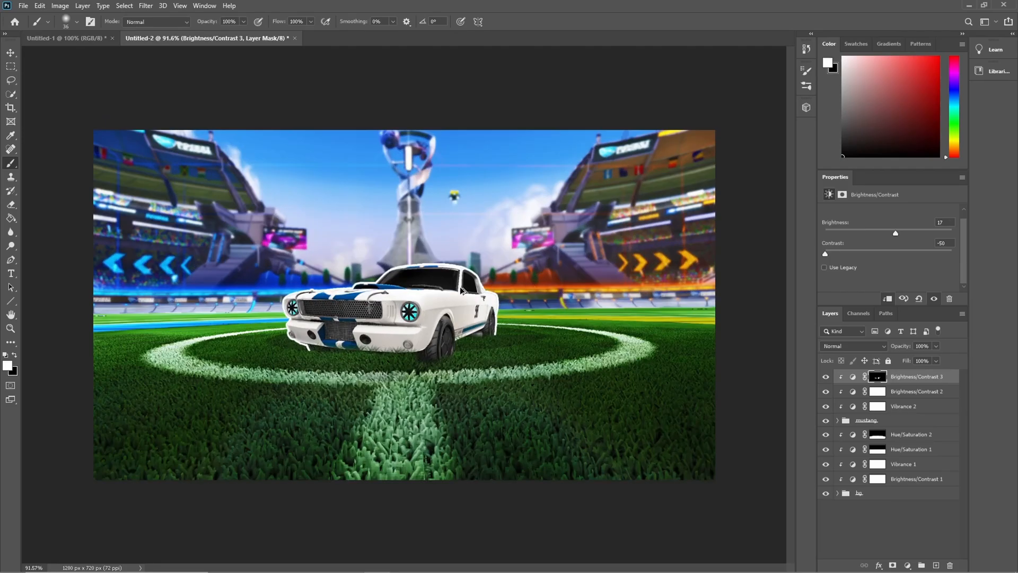
{"action": "scroll", "coordinate": [461, 291], "scroll_direction": "down", "scroll_amount": 2}
{"action": "scroll", "coordinate": [454, 275], "scroll_direction": "down", "scroll_amount": 1}
{"action": "scroll", "coordinate": [453, 273], "scroll_direction": "up", "scroll_amount": 3}
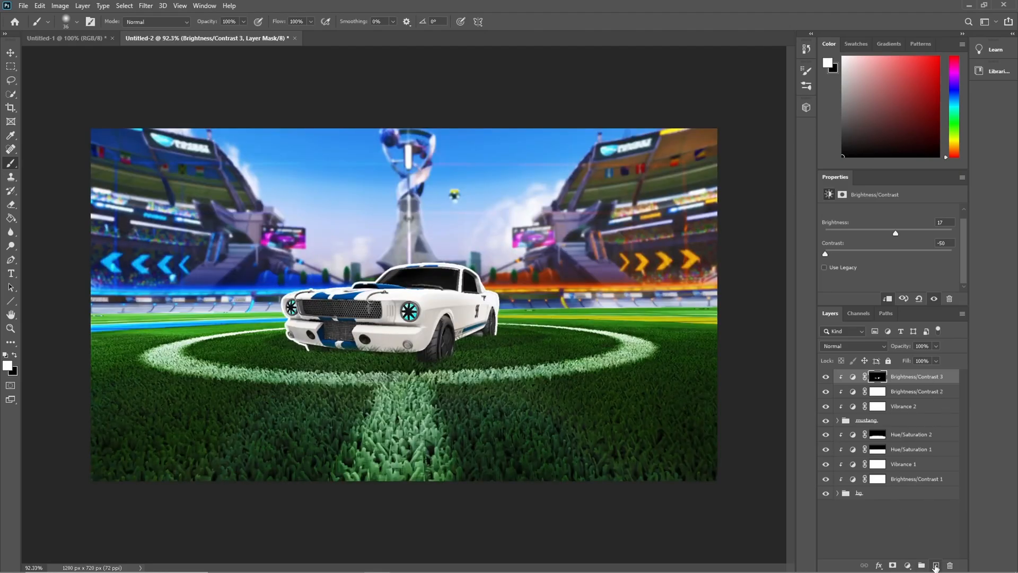
Add a new empty layer and place it directly below the mustang group, above the background's Hue/Saturation adjustments
{"action": "left_click", "coordinate": [936, 566]}
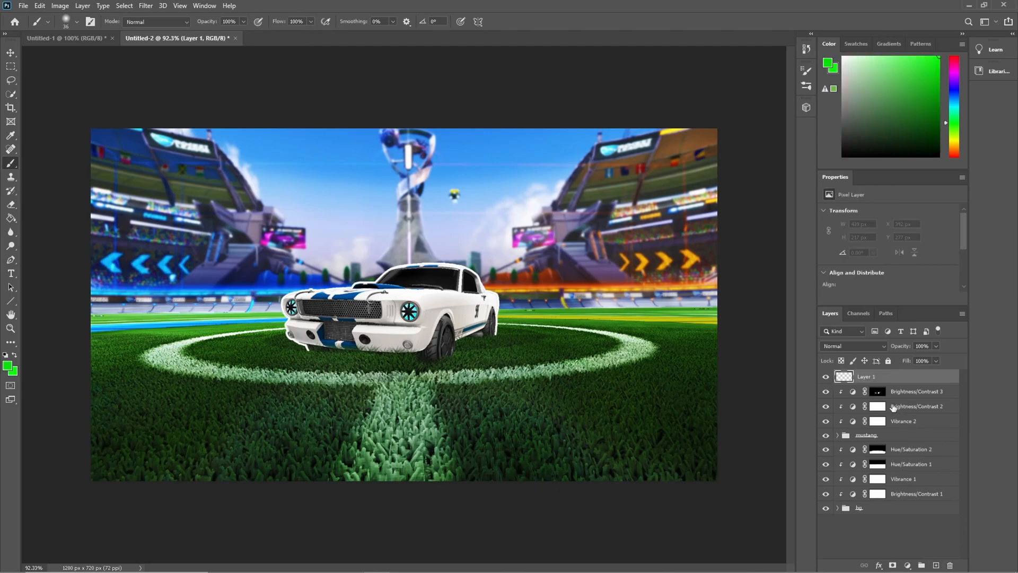
{"action": "left_click_drag", "start_coordinate": [882, 377], "coordinate": [884, 440]}
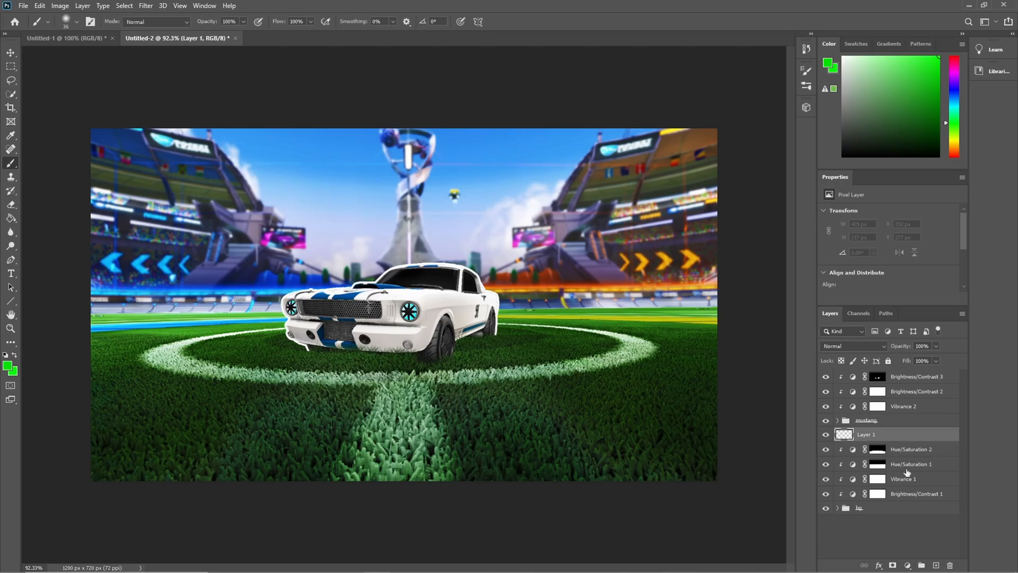
{"action": "left_click_drag", "start_coordinate": [869, 437], "coordinate": [869, 455]}
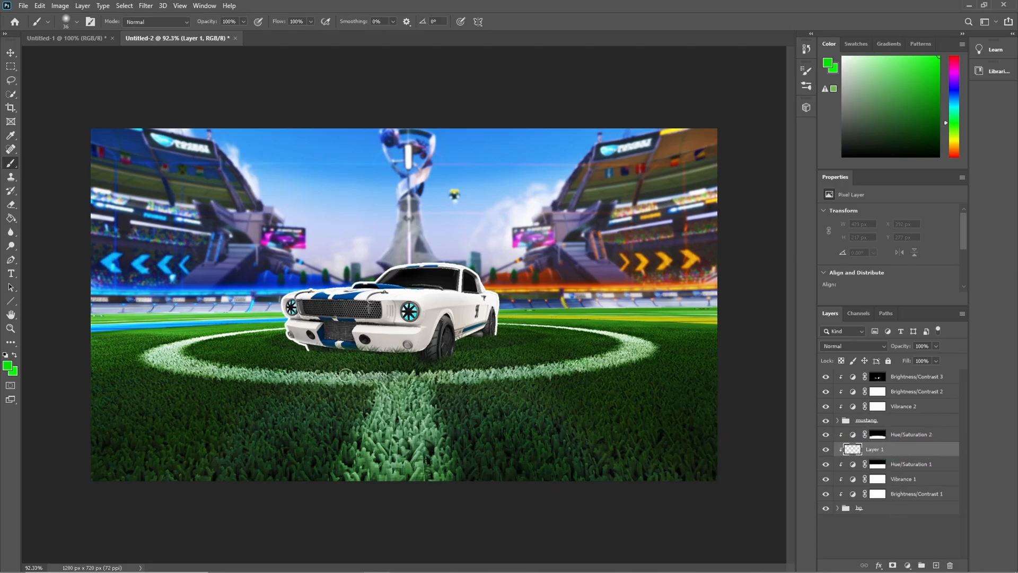
{"action": "key", "text": "ctrl+z"}
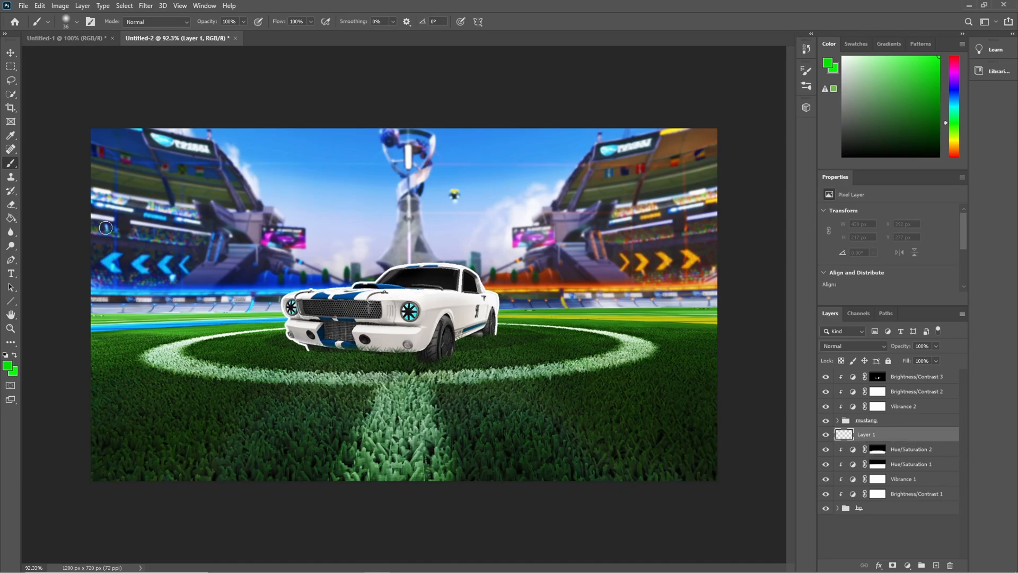
Paint a black shadow on the grass beneath the car using an 83 px soft round brush
{"action": "left_click", "coordinate": [7, 366]}
{"action": "left_click", "coordinate": [21, 217]}
{"action": "left_click", "coordinate": [261, 78]}
{"action": "key", "text": "b"}
{"action": "left_click", "coordinate": [68, 24]}
{"action": "left_click_drag", "start_coordinate": [70, 57], "coordinate": [73, 58]}
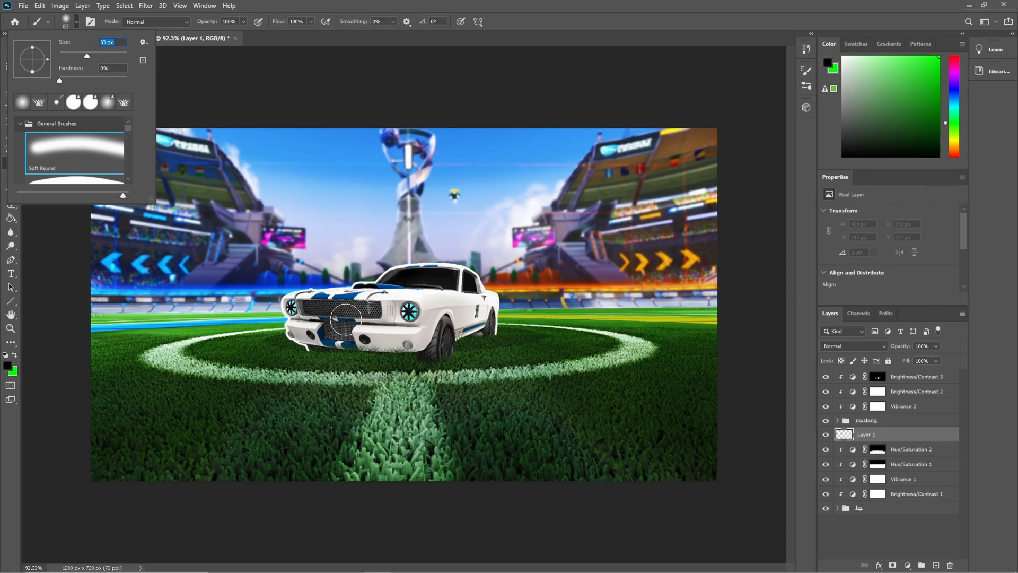
{"action": "left_click", "coordinate": [342, 313]}
{"action": "mouse_move", "coordinate": [328, 327]}
{"action": "left_mouse_down"}
{"action": "mouse_move", "coordinate": [293, 351]}
{"action": "mouse_move", "coordinate": [298, 359]}
{"action": "mouse_move", "coordinate": [386, 370]}
{"action": "mouse_move", "coordinate": [483, 324]}
{"action": "mouse_move", "coordinate": [411, 356]}
{"action": "mouse_move", "coordinate": [312, 350]}
{"action": "mouse_move", "coordinate": [403, 354]}
{"action": "mouse_move", "coordinate": [488, 325]}
{"action": "mouse_move", "coordinate": [409, 372]}
{"action": "mouse_move", "coordinate": [383, 374]}
{"action": "mouse_move", "coordinate": [300, 363]}
{"action": "mouse_move", "coordinate": [317, 343]}
{"action": "mouse_move", "coordinate": [311, 354]}
{"action": "mouse_move", "coordinate": [340, 362]}
{"action": "mouse_move", "coordinate": [404, 363]}
{"action": "mouse_move", "coordinate": [486, 332]}
{"action": "left_mouse_up"}
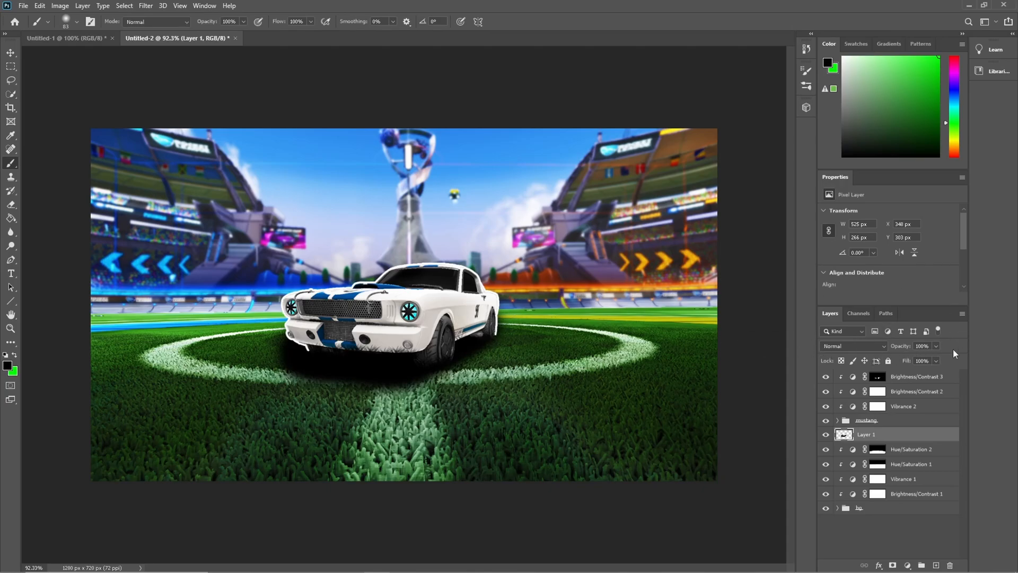
Lower the opacity of the painted shadow layer to 60%
{"action": "left_click", "coordinate": [936, 346]}
{"action": "left_click_drag", "start_coordinate": [926, 361], "coordinate": [918, 365]}
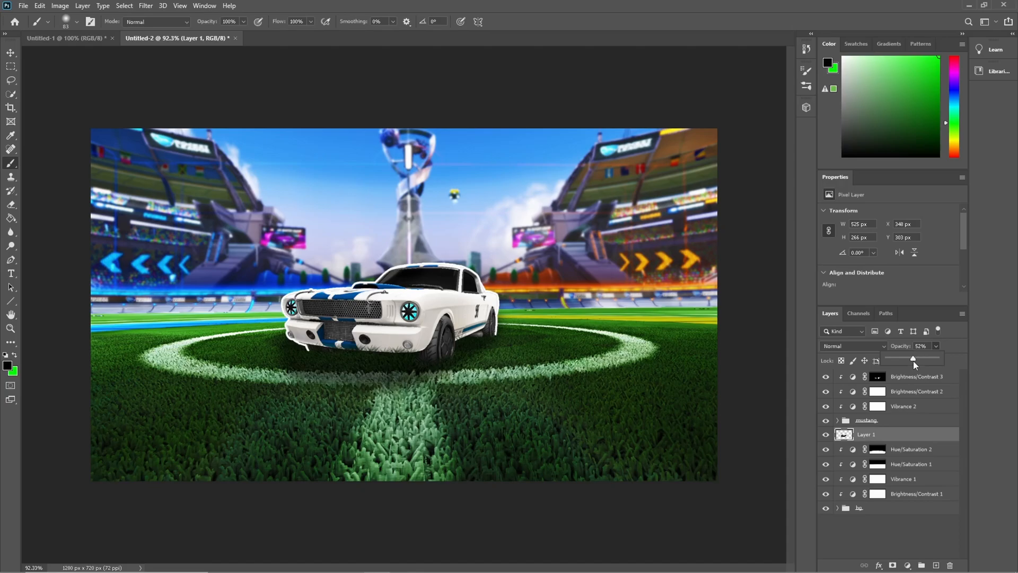
{"action": "left_click_drag", "start_coordinate": [916, 361], "coordinate": [920, 361]}
{"action": "scroll", "coordinate": [488, 351], "scroll_direction": "down", "scroll_amount": 3}
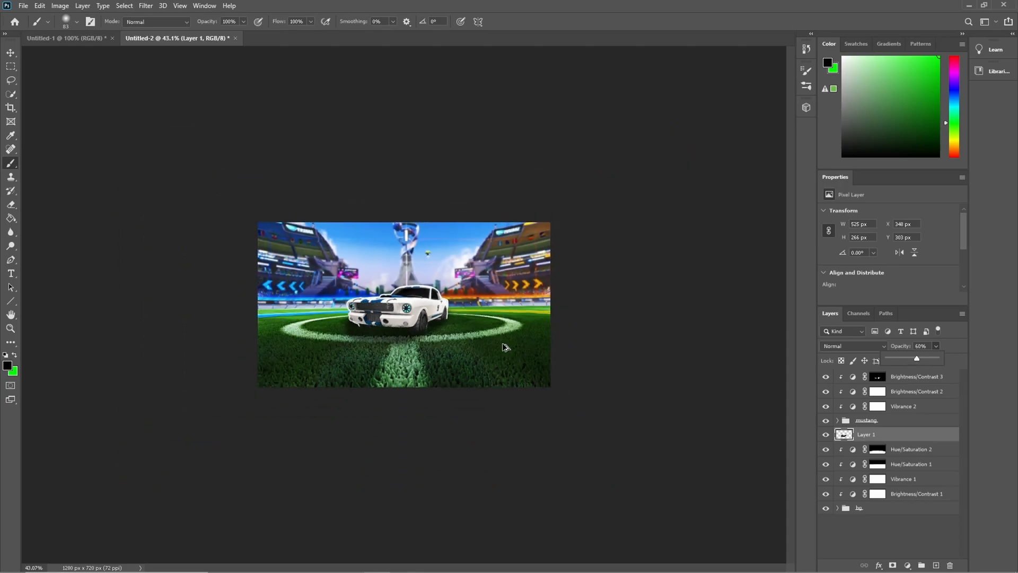
{"action": "scroll", "coordinate": [513, 342], "scroll_direction": "up", "scroll_amount": 5}
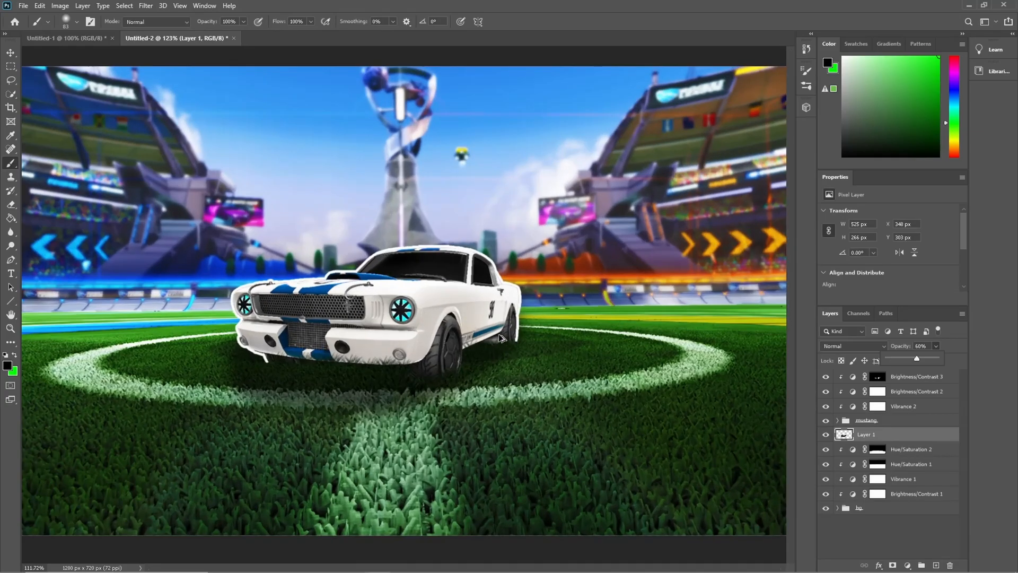
{"action": "scroll", "coordinate": [501, 339], "scroll_direction": "down", "scroll_amount": 1}
Erase the outer edges of the shadow around the car with a 50 px soft eraser
{"action": "left_click", "coordinate": [12, 206]}
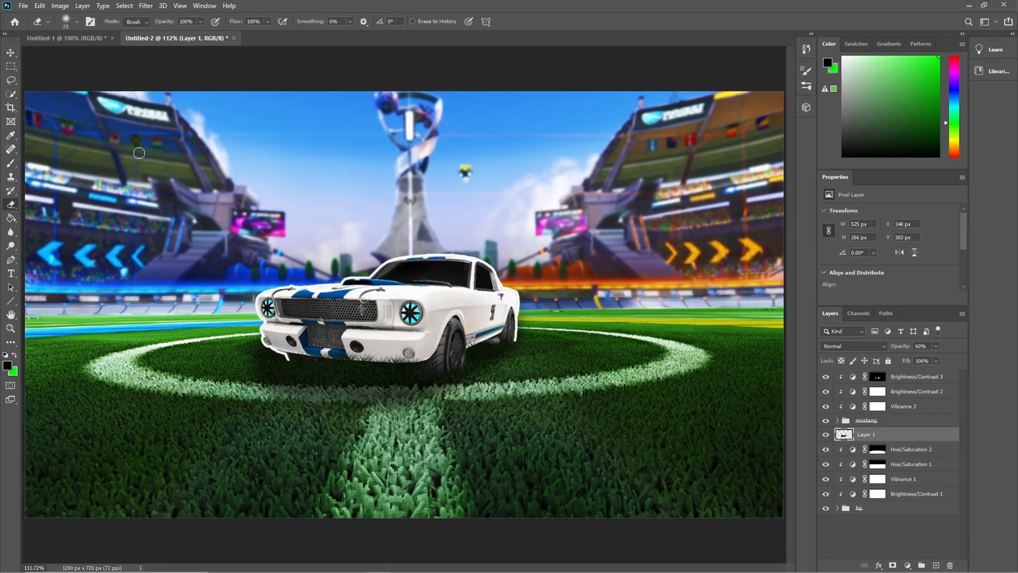
{"action": "left_click", "coordinate": [67, 25]}
{"action": "left_click_drag", "start_coordinate": [67, 57], "coordinate": [76, 60]}
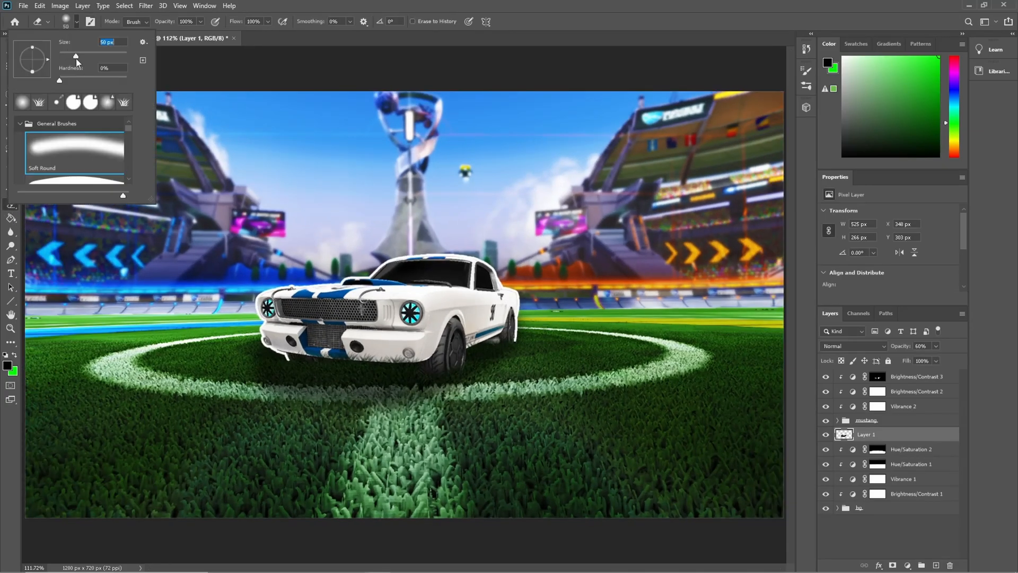
{"action": "left_click", "coordinate": [326, 292]}
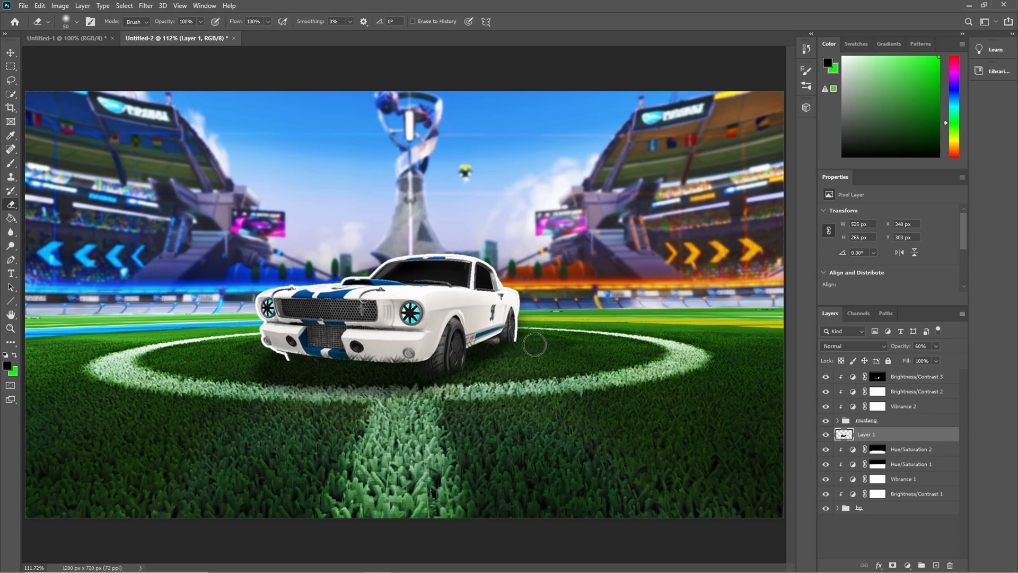
{"action": "left_click_drag", "start_coordinate": [444, 402], "coordinate": [245, 380]}
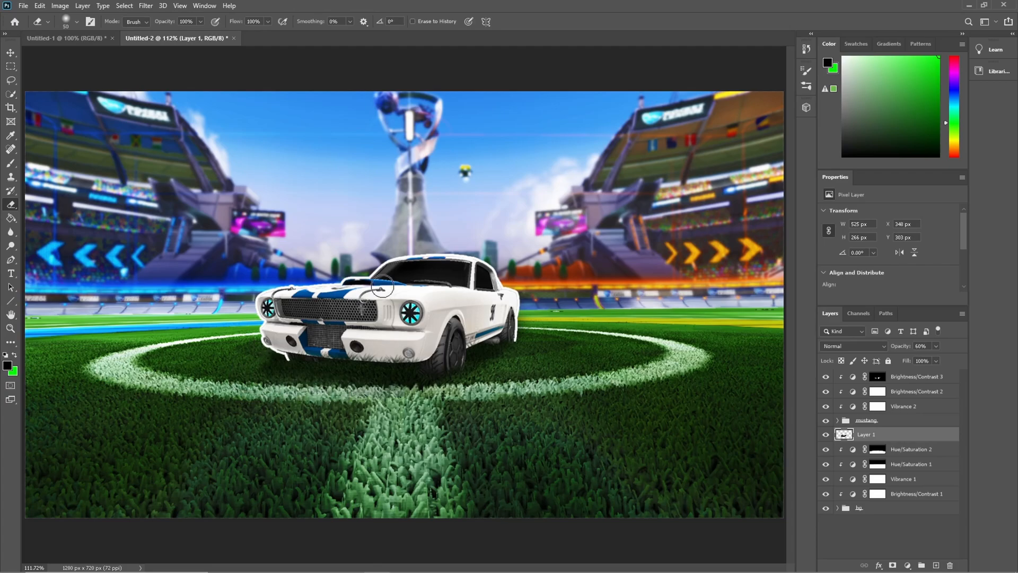
{"action": "scroll", "coordinate": [504, 315], "scroll_direction": "down", "scroll_amount": 3}
{"action": "scroll", "coordinate": [524, 318], "scroll_direction": "up", "scroll_amount": 3}
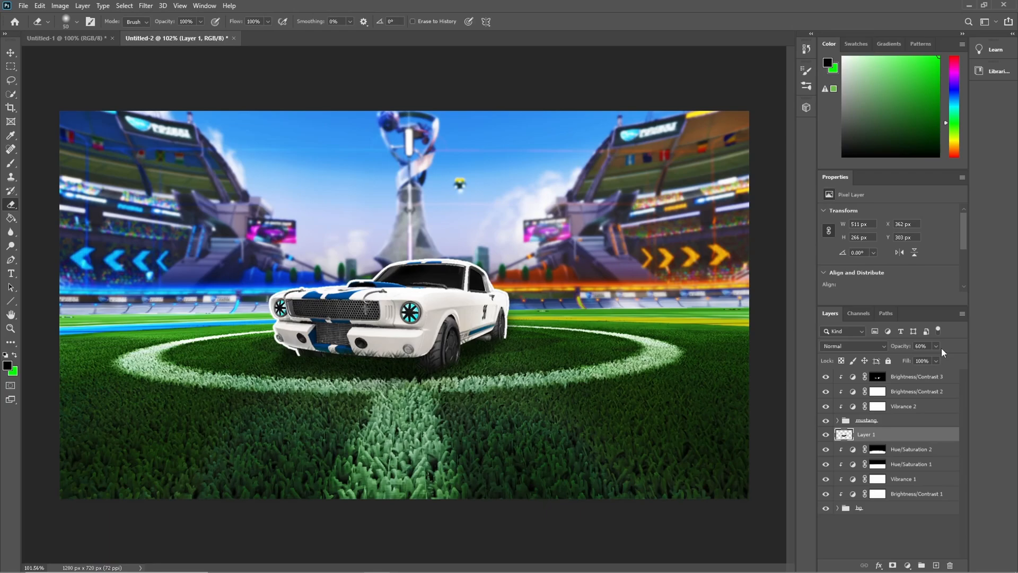
Set the shadow layer's opacity to 67% and check the composition
{"action": "left_click_drag", "start_coordinate": [936, 346], "coordinate": [939, 359]}
{"action": "left_click_drag", "start_coordinate": [943, 361], "coordinate": [941, 362]}
{"action": "scroll", "coordinate": [512, 300], "scroll_direction": "down", "scroll_amount": 5}
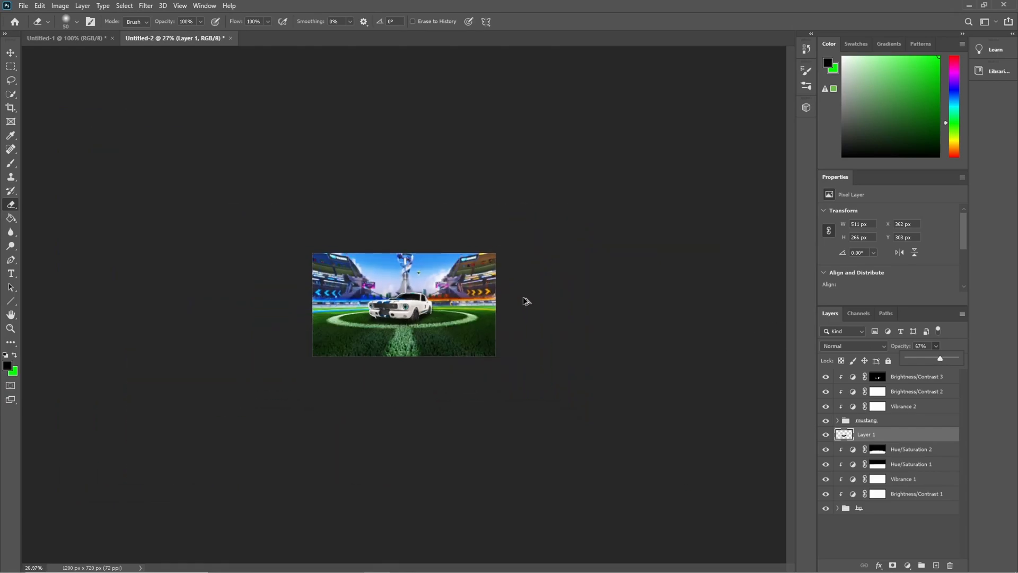
{"action": "scroll", "coordinate": [519, 301], "scroll_direction": "up", "scroll_amount": 4}
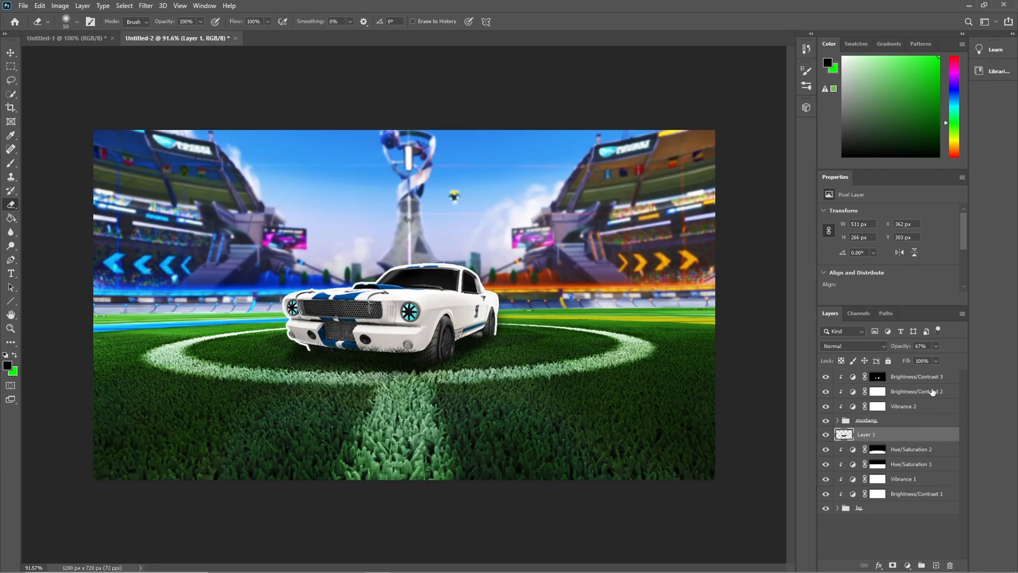
Try a different brightness on the mustang group's unmasked Brightness/Contrast adjustment
{"action": "left_click", "coordinate": [878, 391]}
{"action": "mouse_move", "coordinate": [896, 242]}
{"action": "left_mouse_down"}
{"action": "mouse_move", "coordinate": [874, 252]}
{"action": "mouse_move", "coordinate": [893, 248]}
{"action": "left_mouse_up"}
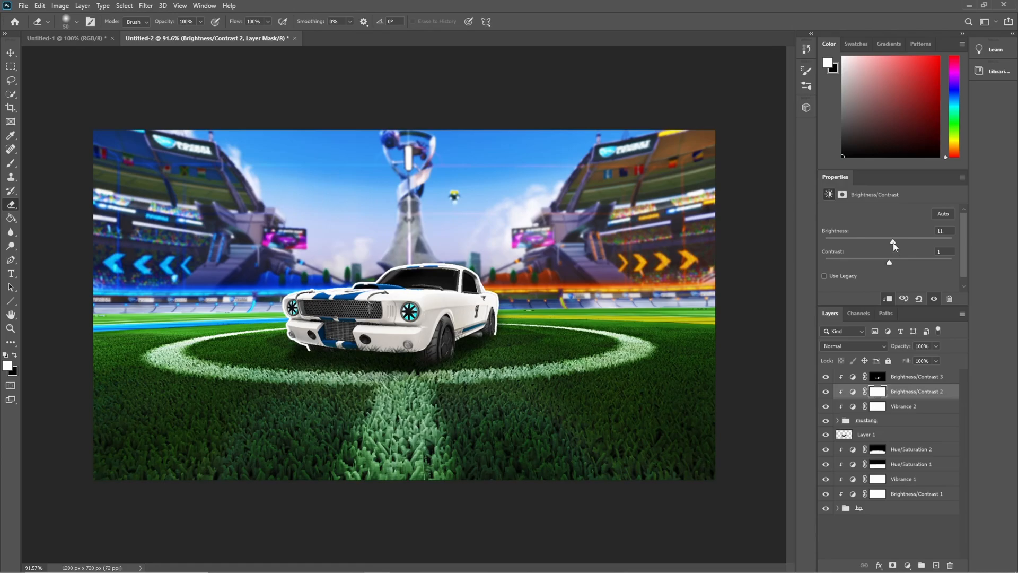
{"action": "scroll", "coordinate": [521, 266], "scroll_direction": "down", "scroll_amount": 5}
{"action": "scroll", "coordinate": [534, 259], "scroll_direction": "down", "scroll_amount": 1}
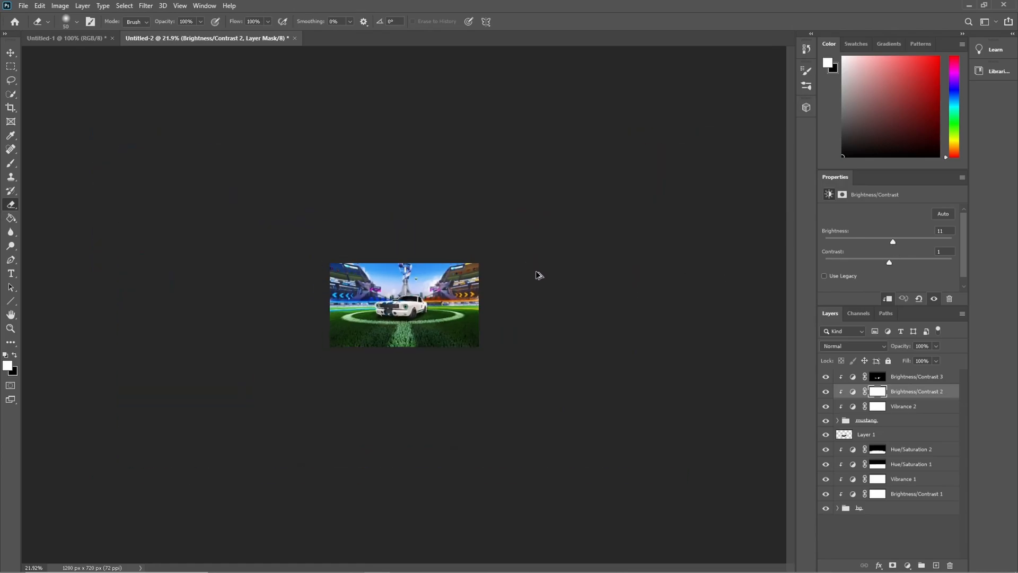
{"action": "scroll", "coordinate": [531, 273], "scroll_direction": "up", "scroll_amount": 15}
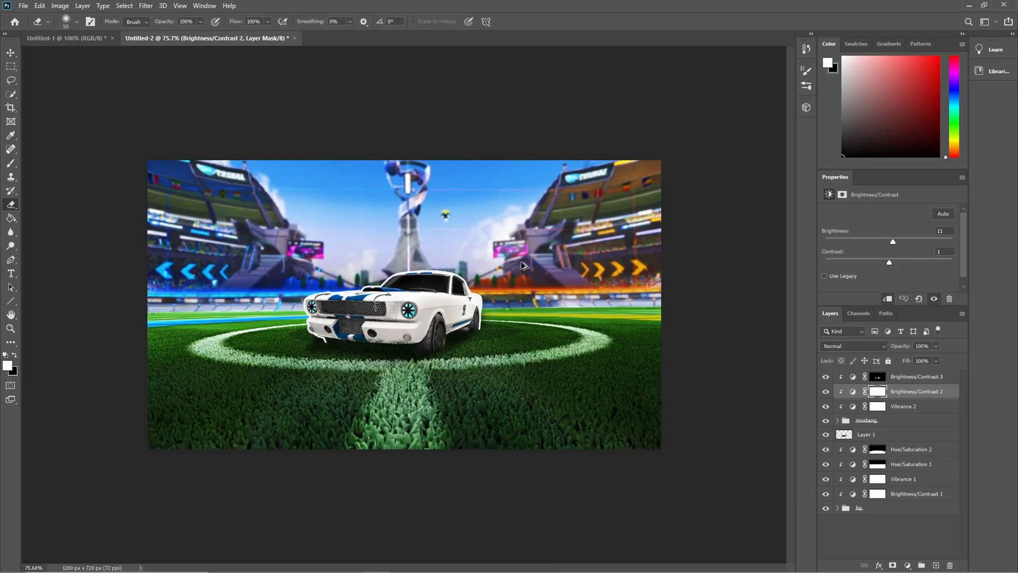
{"action": "scroll", "coordinate": [509, 268], "scroll_direction": "up", "scroll_amount": 2}
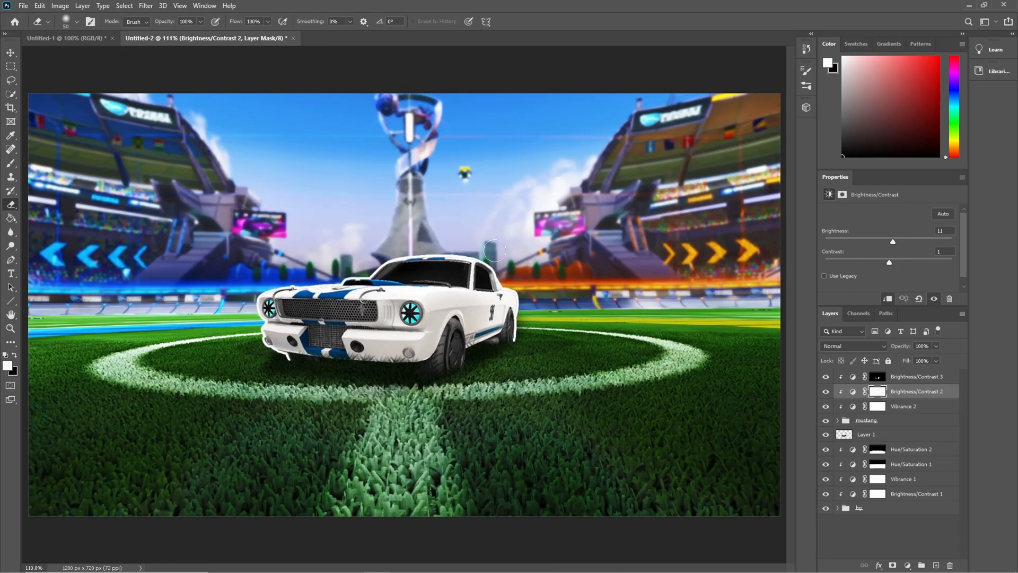
Set the Type tool's text color to dark gray 353535
{"action": "scroll", "coordinate": [495, 251], "scroll_direction": "down", "scroll_amount": 3}
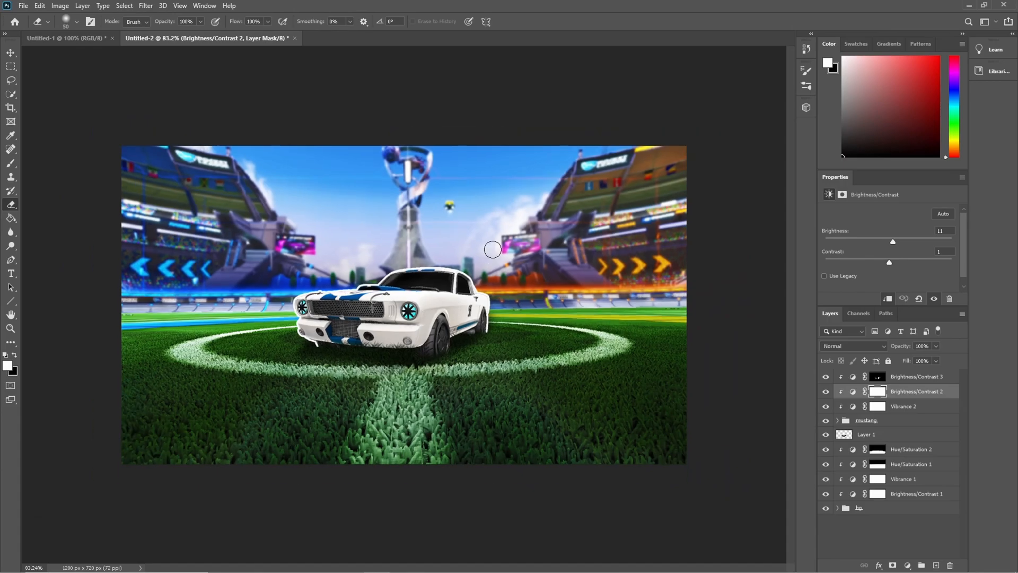
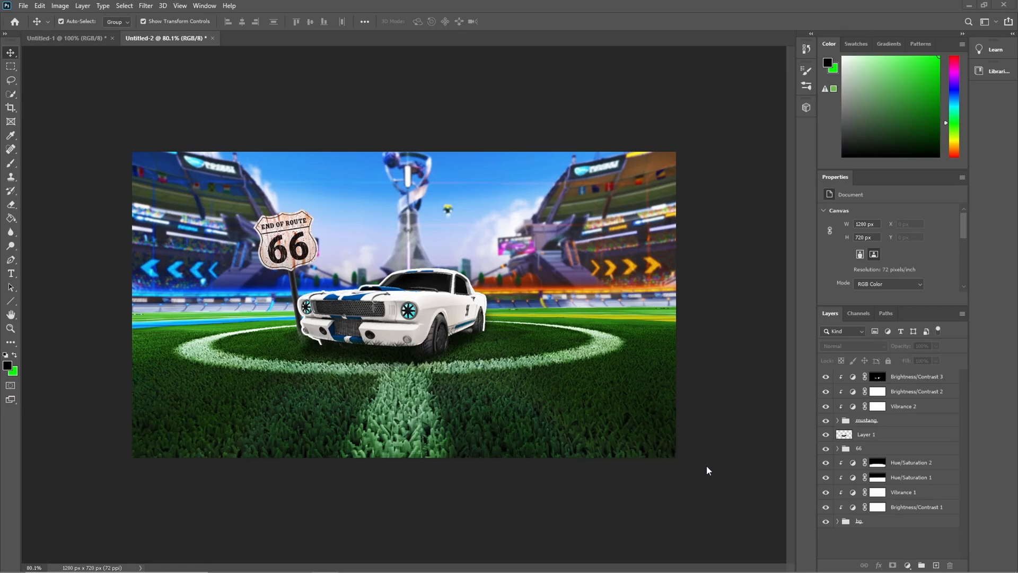
{"action": "left_click", "coordinate": [10, 274]}
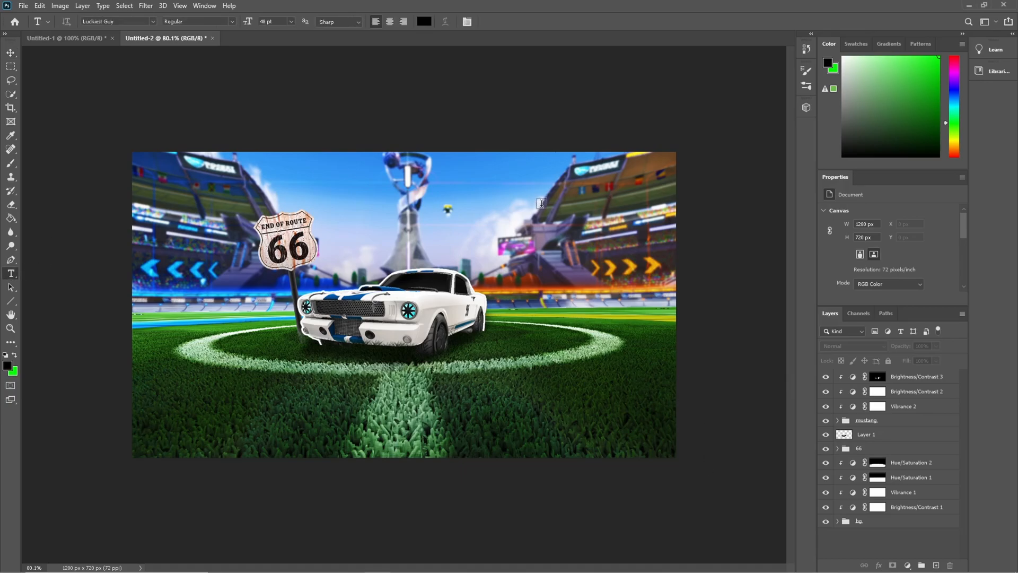
{"action": "left_click", "coordinate": [424, 21]}
{"action": "left_click_drag", "start_coordinate": [23, 197], "coordinate": [12, 189]}
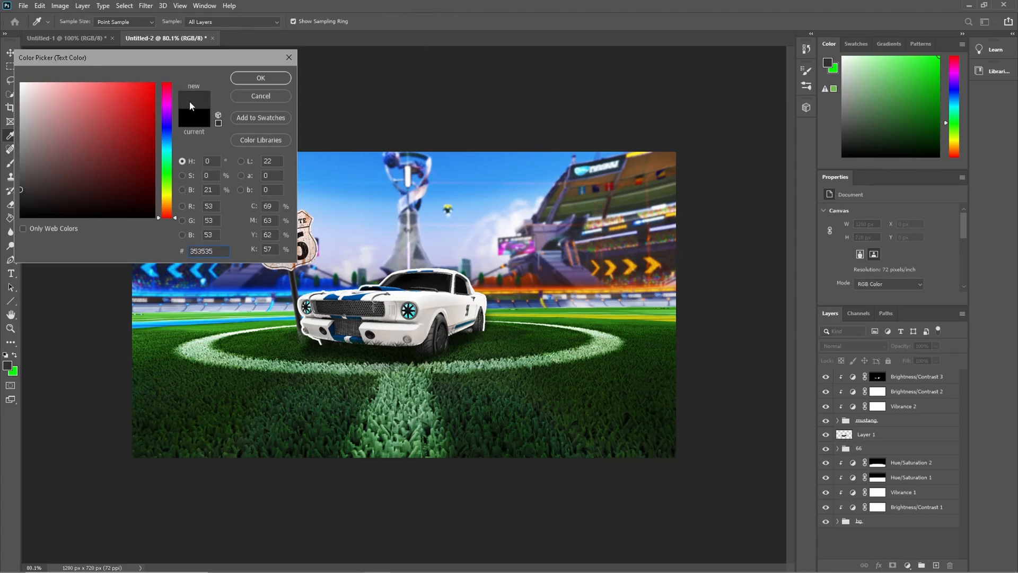
{"action": "left_click", "coordinate": [249, 80]}
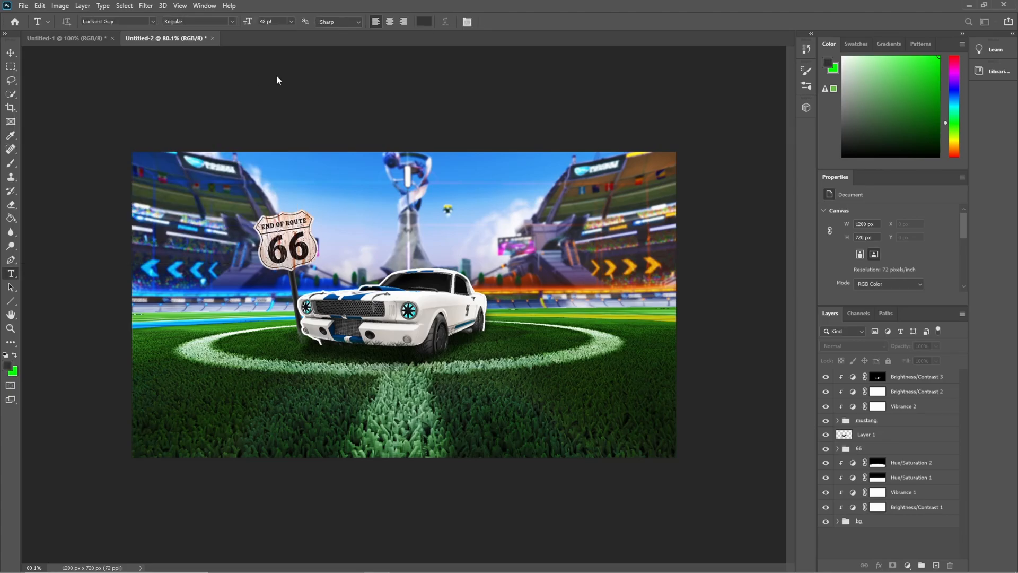
Add the text "BEST CAR?" in Luckiest Guy in the sky to the right of the trophy tower
{"action": "left_click", "coordinate": [454, 197]}
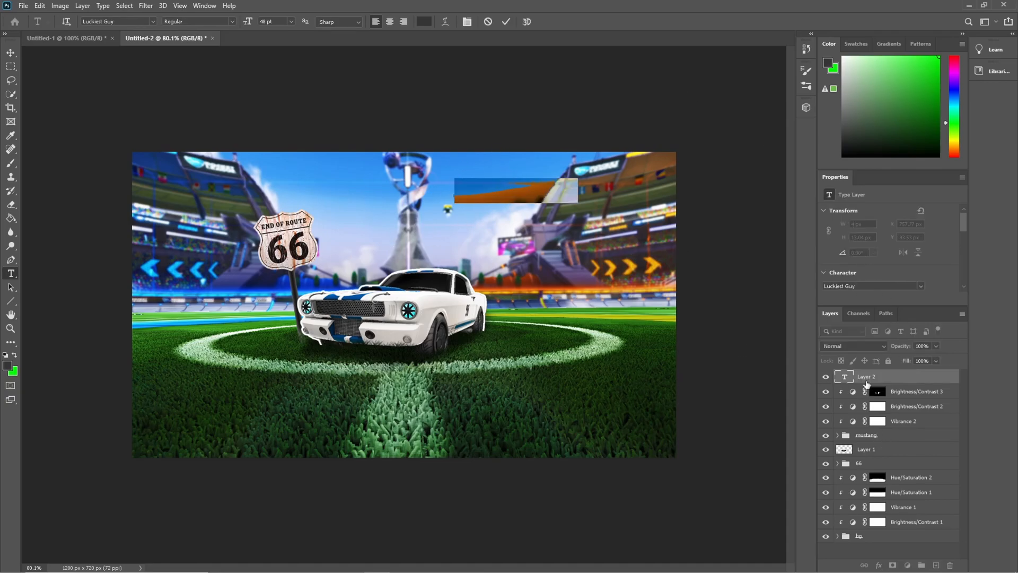
{"action": "key", "text": "BackSpace"}
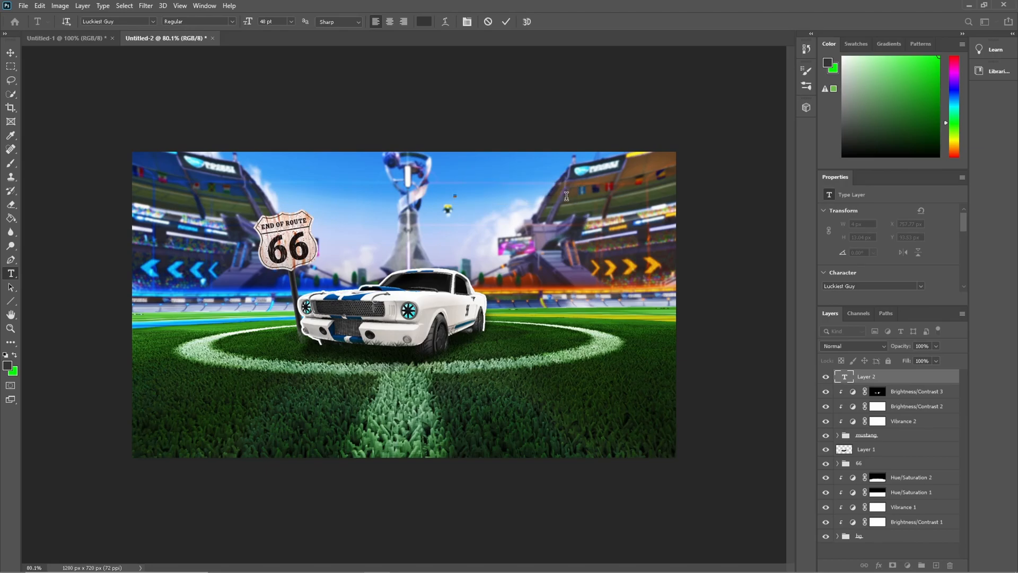
{"action": "type", "text": "BEST CA"}
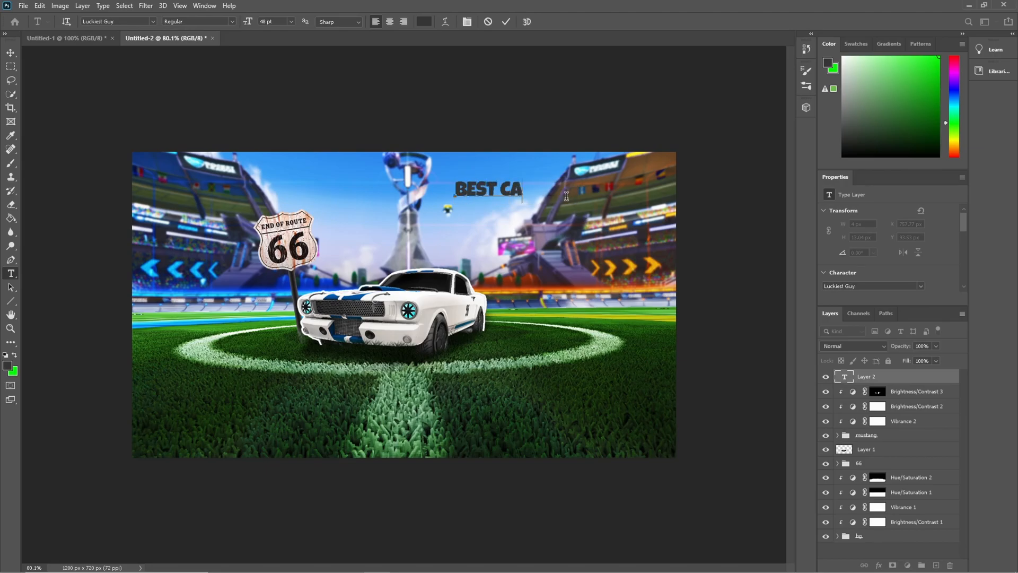
{"action": "type", "text": "R?"}
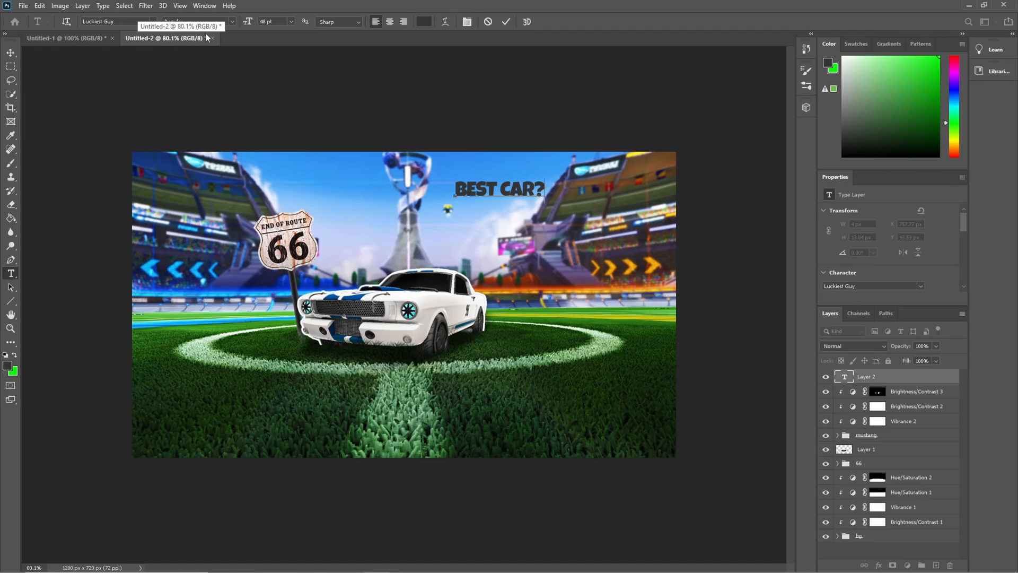
{"action": "left_click", "coordinate": [504, 22]}
{"action": "right_click", "coordinate": [879, 375]}
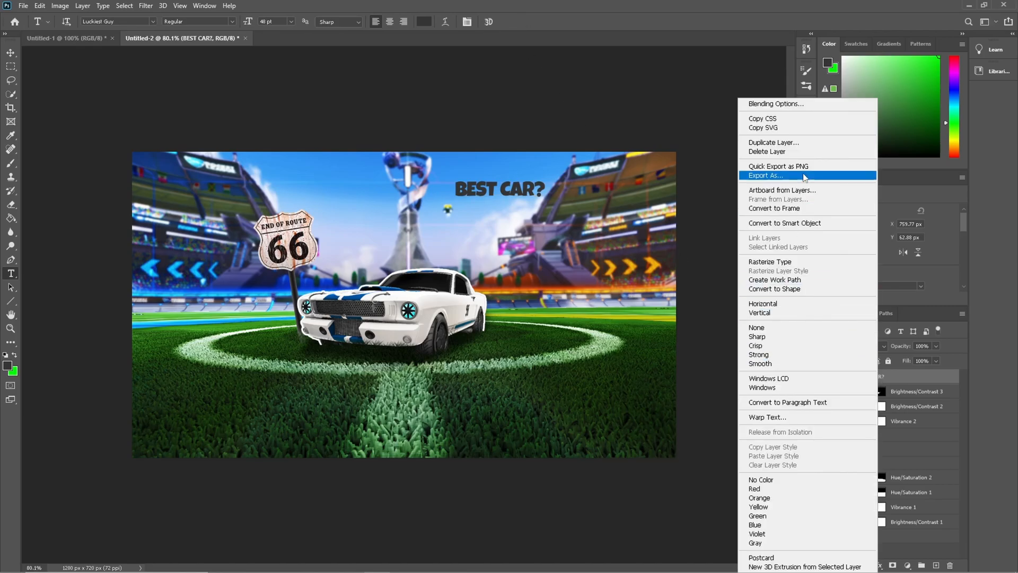
{"action": "left_click", "coordinate": [774, 142]}
{"action": "left_click", "coordinate": [606, 178]}
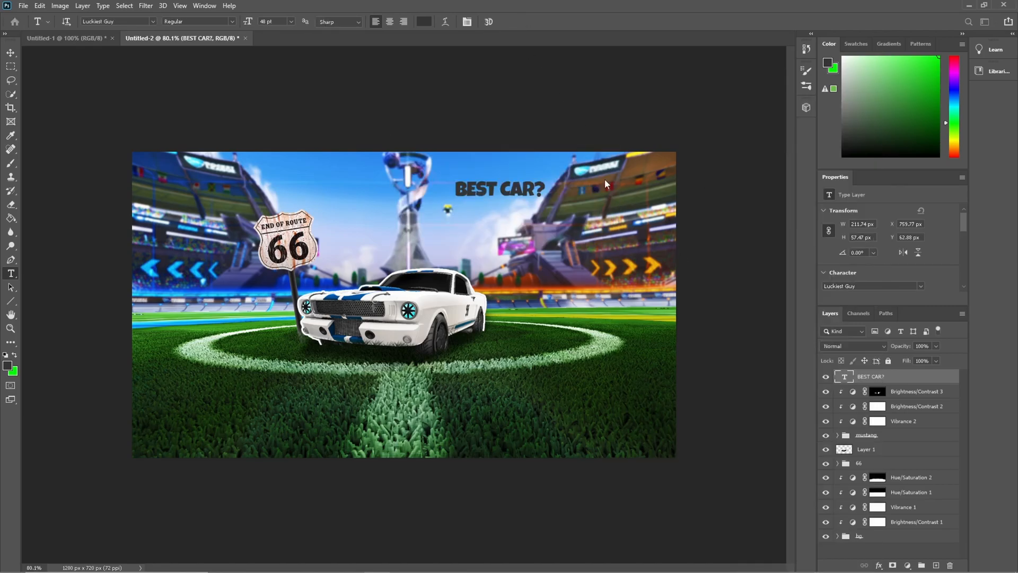
Scale the "BEST CAR?" text to about 327% and place it in the upper-right part of the thumbnail
{"action": "left_click", "coordinate": [10, 53]}
{"action": "left_click_drag", "start_coordinate": [545, 196], "coordinate": [669, 232]}
{"action": "left_click_drag", "start_coordinate": [612, 211], "coordinate": [570, 206]}
{"action": "left_click_drag", "start_coordinate": [626, 233], "coordinate": [683, 247]}
{"action": "left_click_drag", "start_coordinate": [606, 209], "coordinate": [577, 207]}
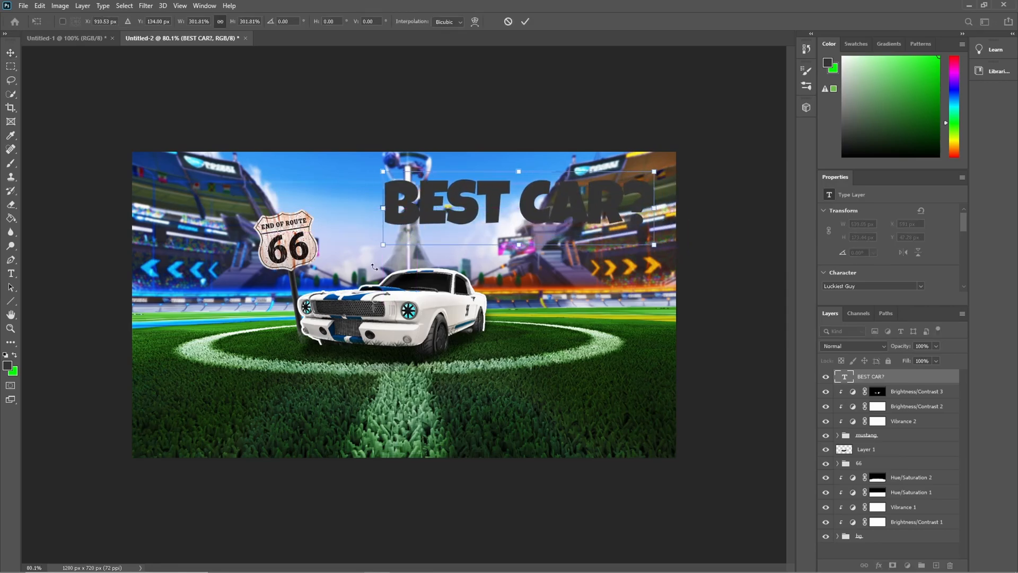
{"action": "left_click_drag", "start_coordinate": [383, 171], "coordinate": [364, 157]}
{"action": "left_click_drag", "start_coordinate": [524, 199], "coordinate": [537, 191]}
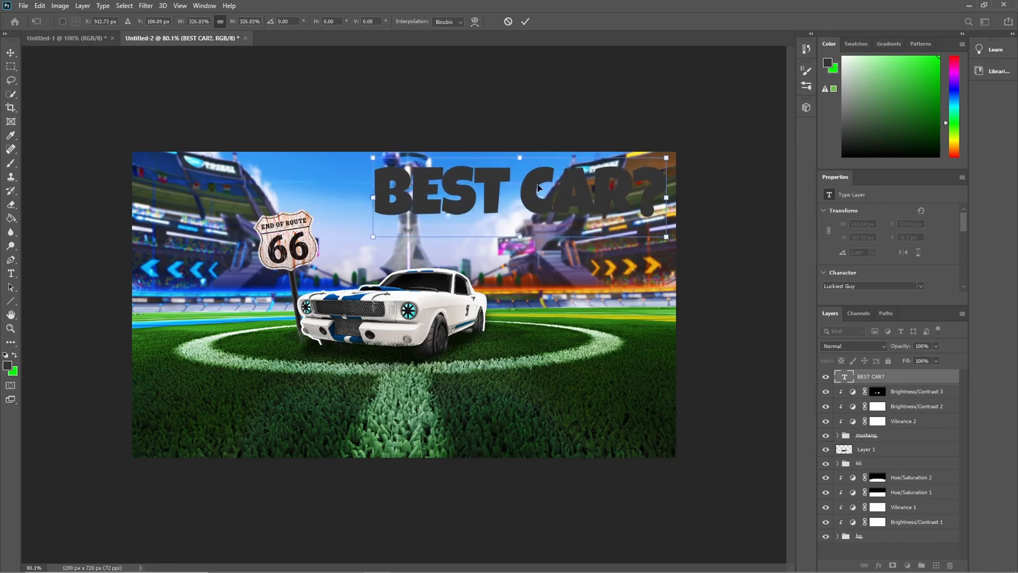
{"action": "left_click", "coordinate": [526, 21]}
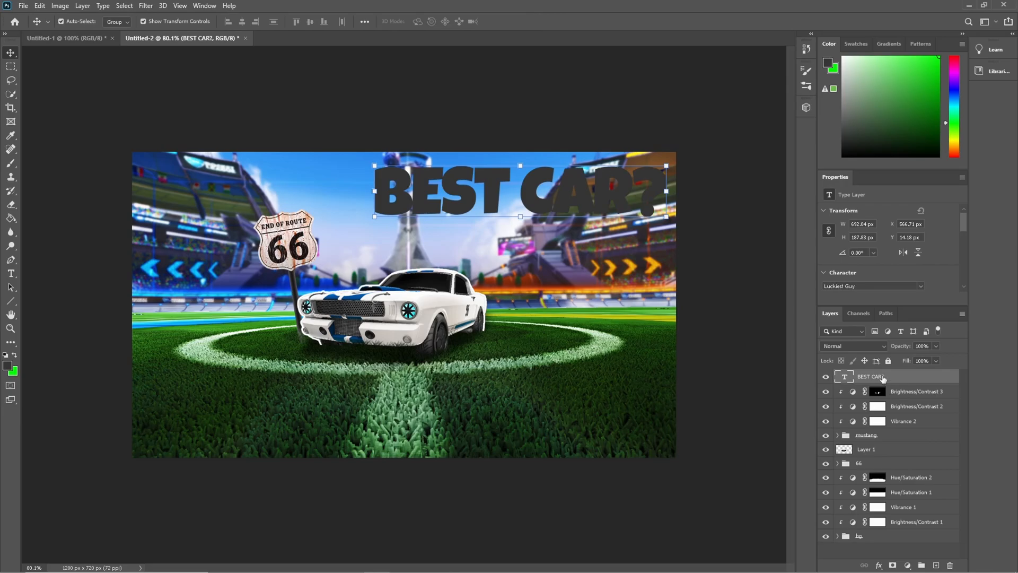
Duplicate the BEST CAR? text layer under the name "BEST CAR? copy"
{"action": "right_click", "coordinate": [886, 376]}
{"action": "left_click", "coordinate": [769, 145]}
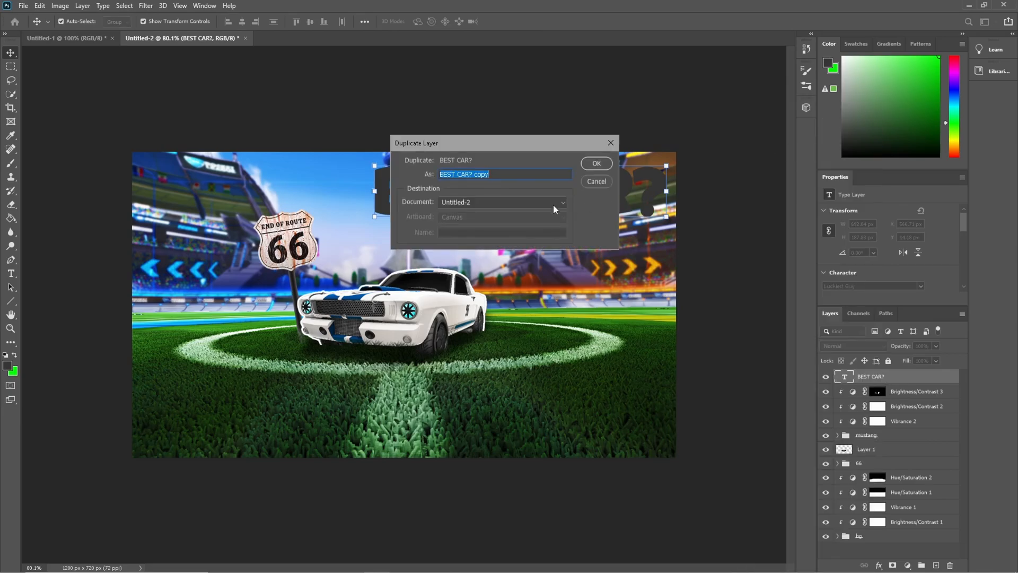
{"action": "left_click", "coordinate": [610, 163]}
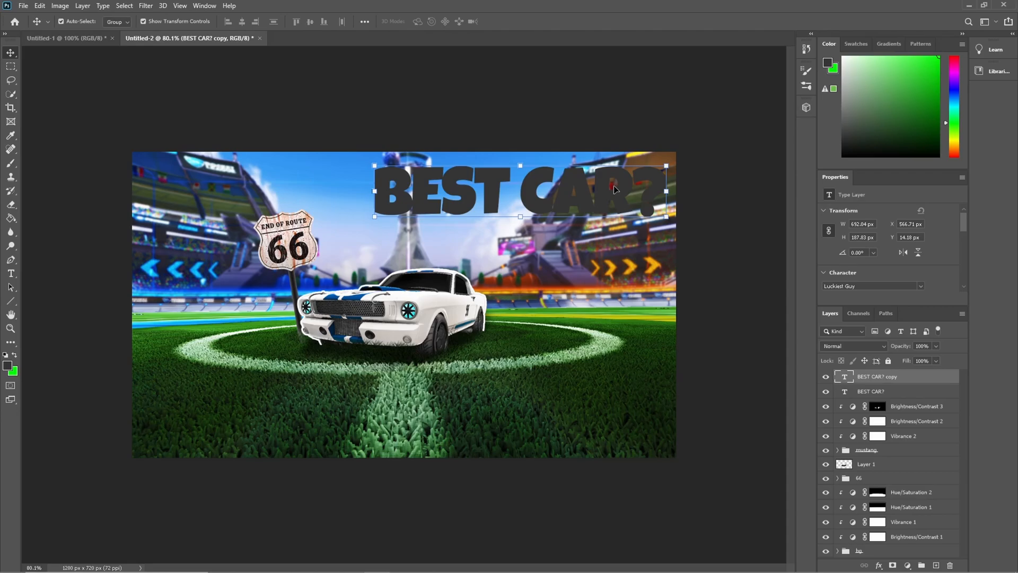
Apply an Inner Bevel Bevel & Emboss effect at 100% depth and 7 px size to the original BEST CAR? layer
{"action": "left_click", "coordinate": [882, 395]}
{"action": "left_click", "coordinate": [879, 565]}
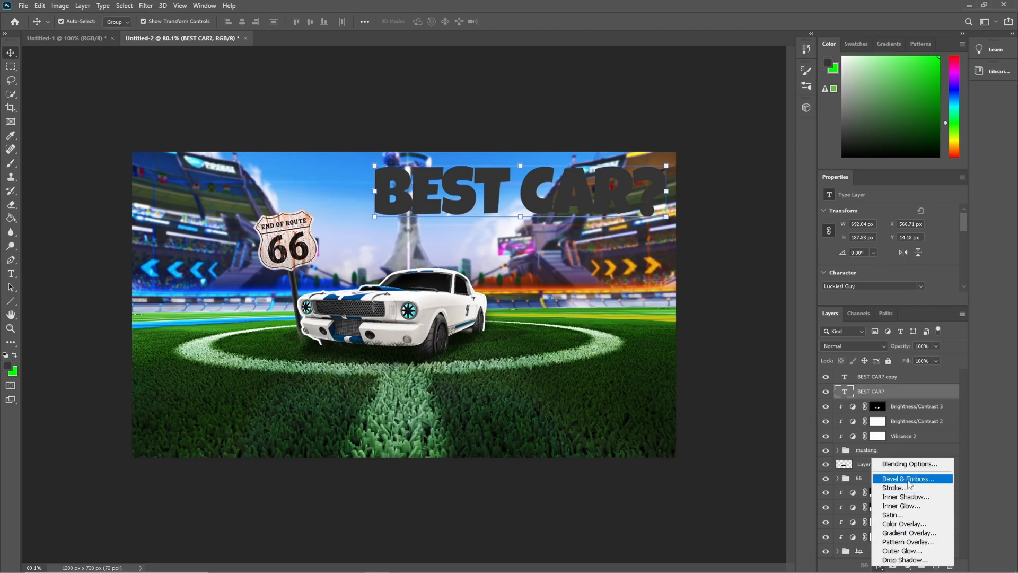
{"action": "left_click", "coordinate": [909, 478]}
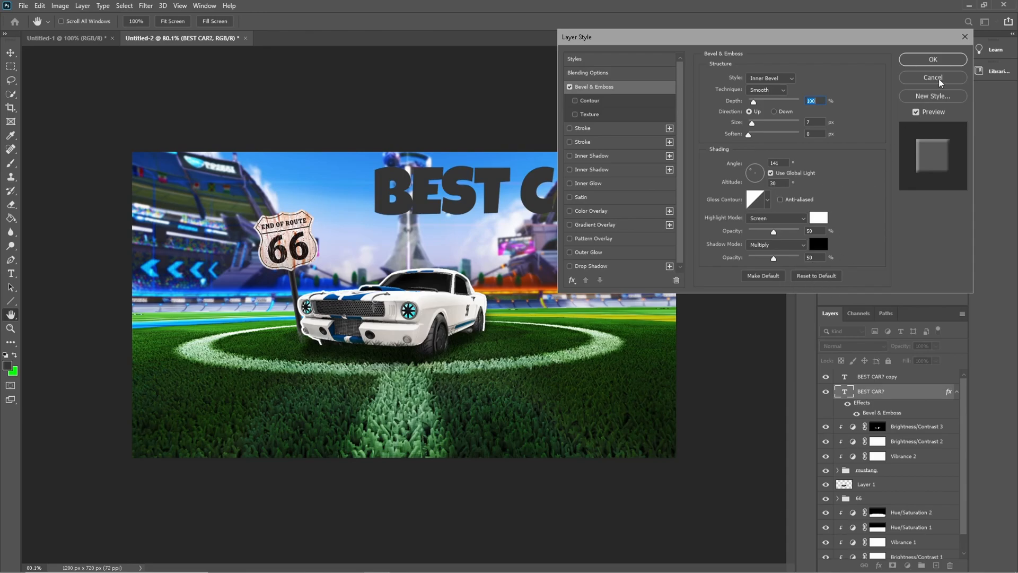
{"action": "left_click", "coordinate": [928, 63]}
Apply a white Color Overlay at 100% opacity to the BEST CAR? copy layer
{"action": "left_click", "coordinate": [878, 379]}
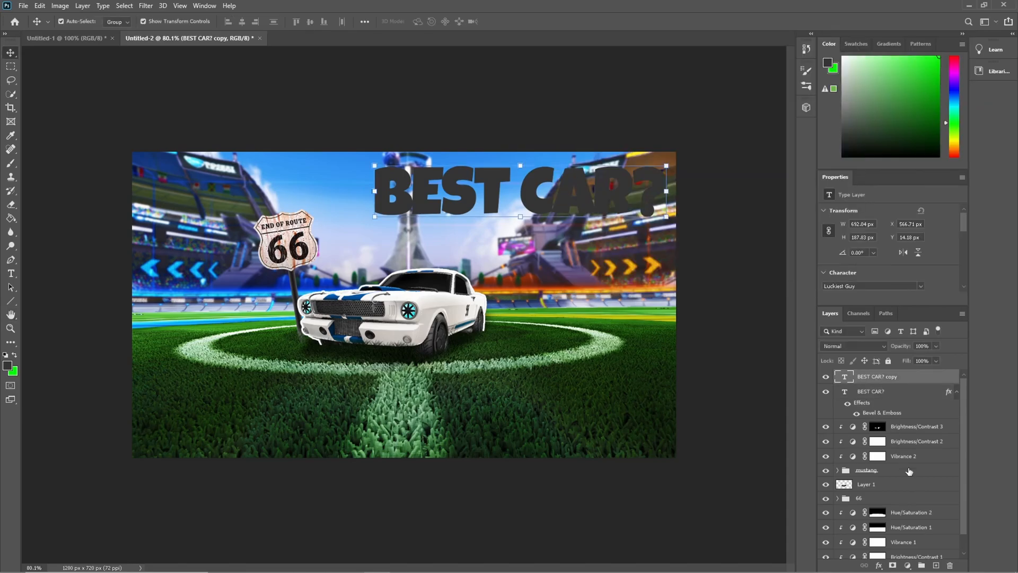
{"action": "left_click", "coordinate": [879, 565]}
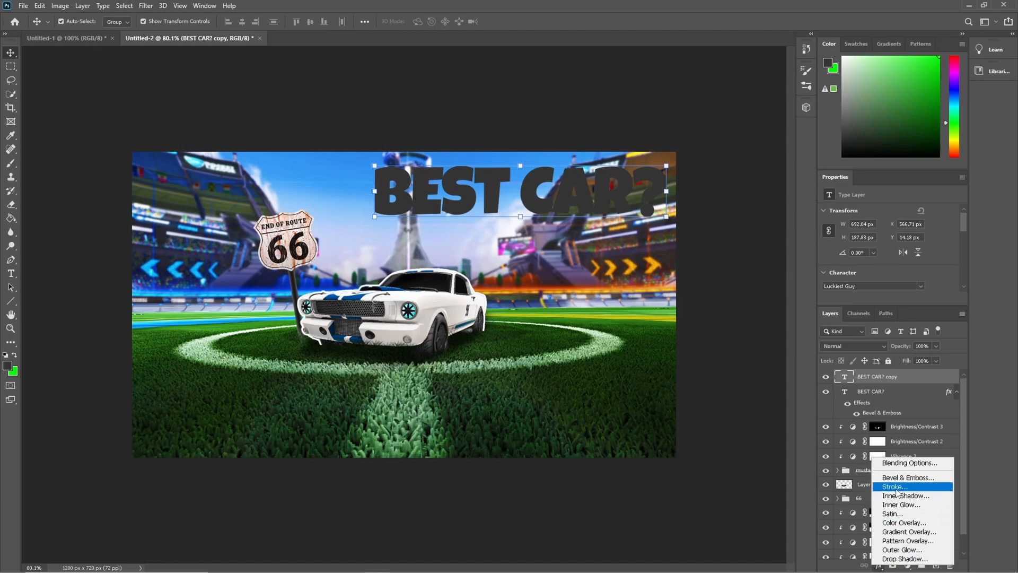
{"action": "left_click", "coordinate": [901, 523]}
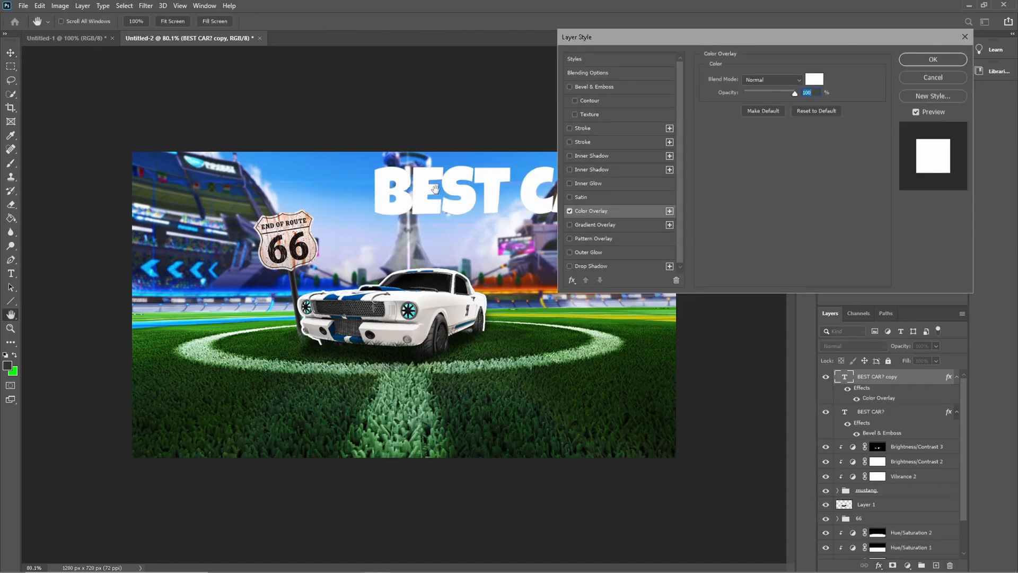
{"action": "left_click", "coordinate": [932, 59]}
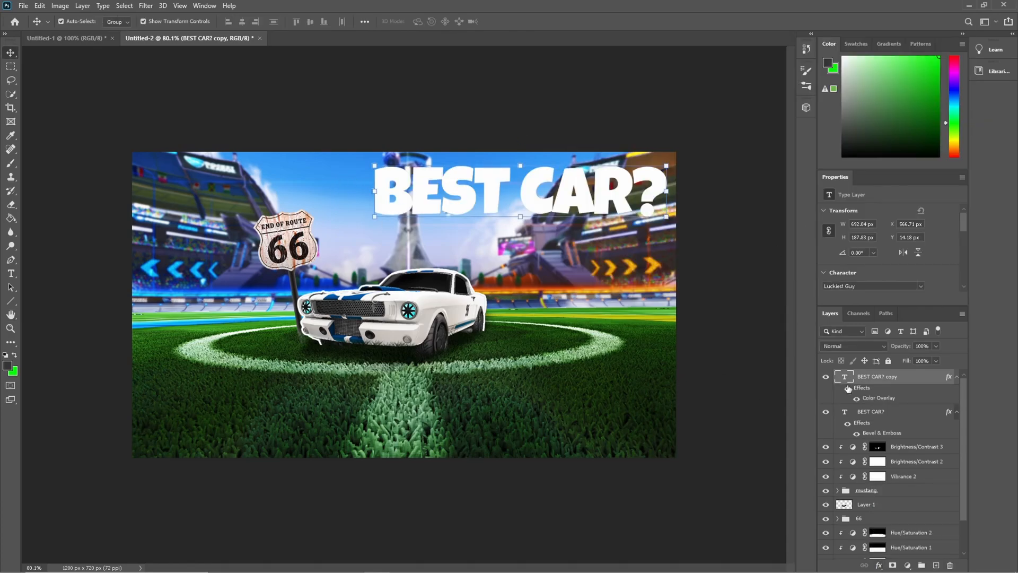
Transform the original BEST CAR? layer one pixel left and up, to X 911.73 px and Y 107.09 px
{"action": "left_click", "coordinate": [845, 411]}
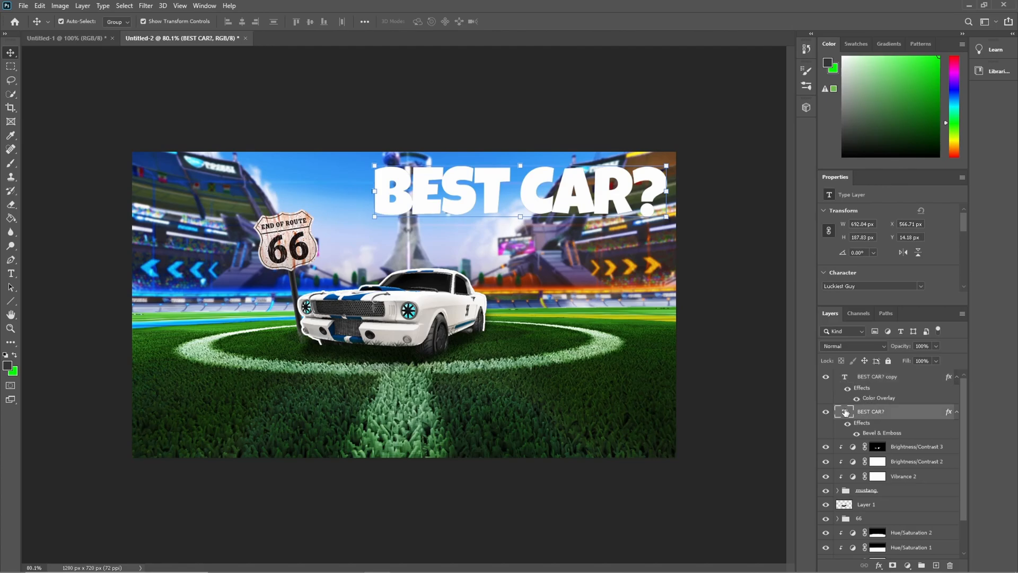
{"action": "key", "text": "ctrl+t"}
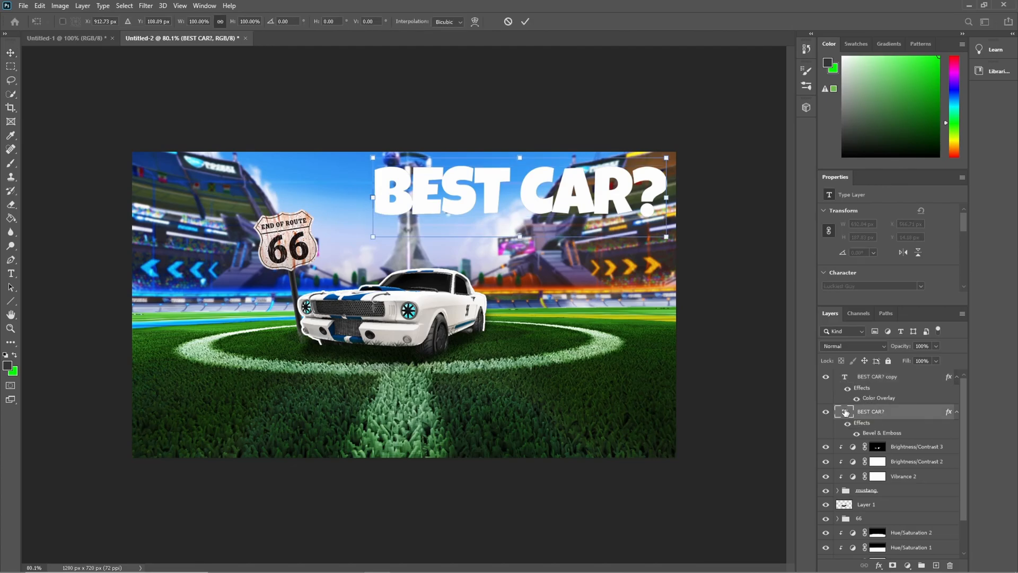
{"action": "left_click", "coordinate": [99, 22]}
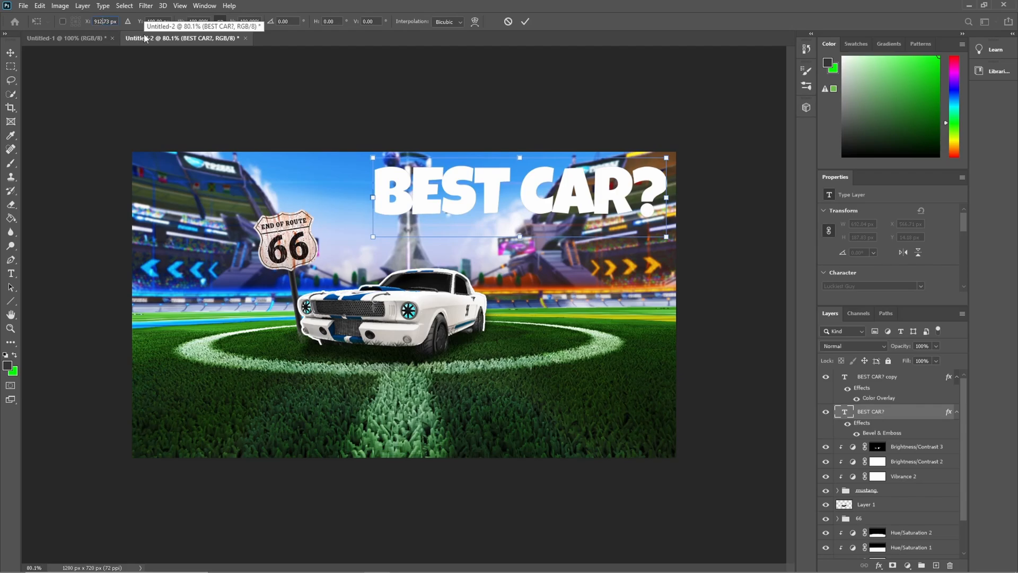
{"action": "key", "text": "Down"}
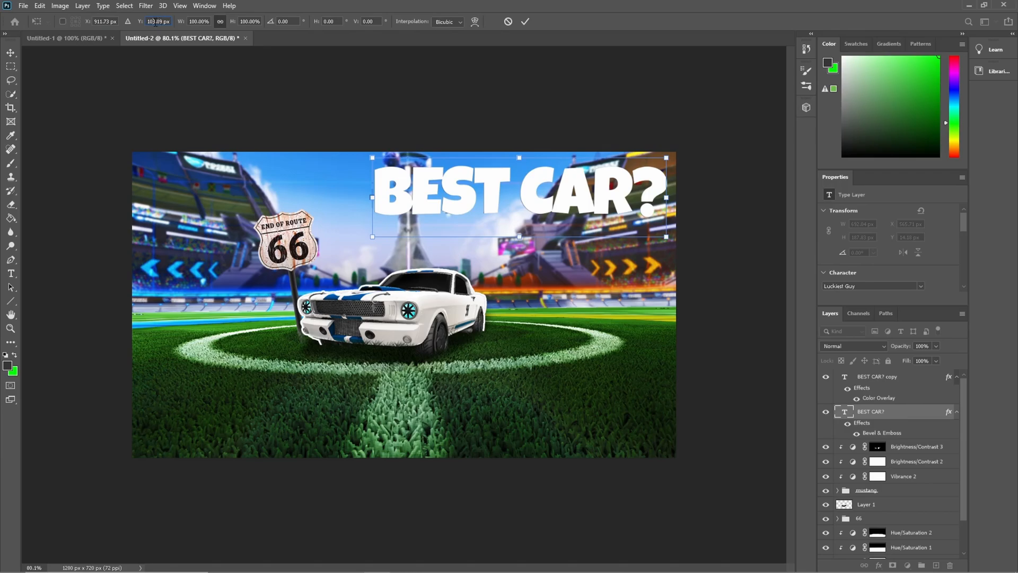
{"action": "key", "text": "BackSpace"}
{"action": "type", "text": "7"}
{"action": "left_click", "coordinate": [526, 21]}
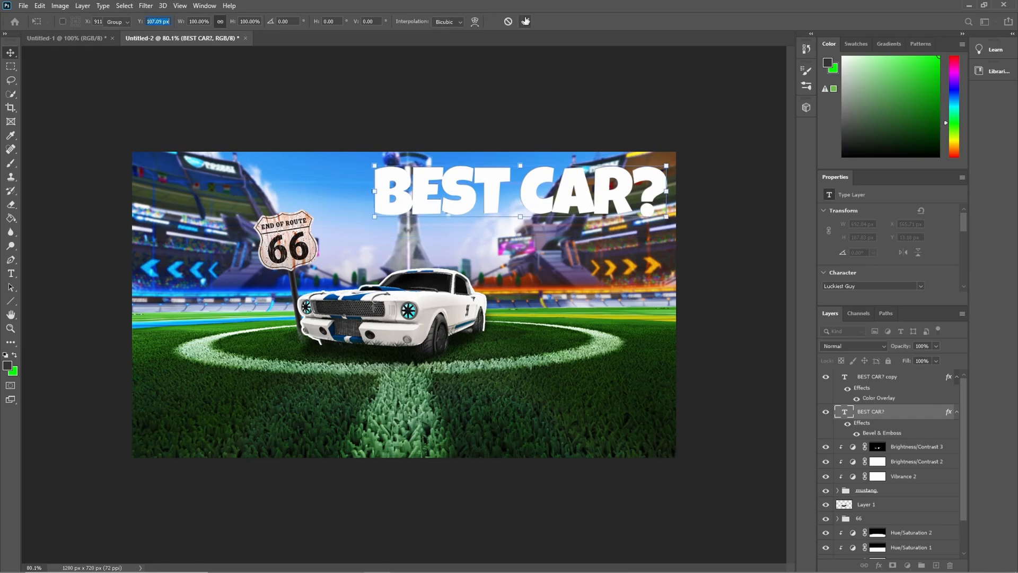
Stack ten more beveled text copies, each nudged one pixel up and left, and move the white text onto the front of the stack
{"action": "key", "text": "ctrl"}
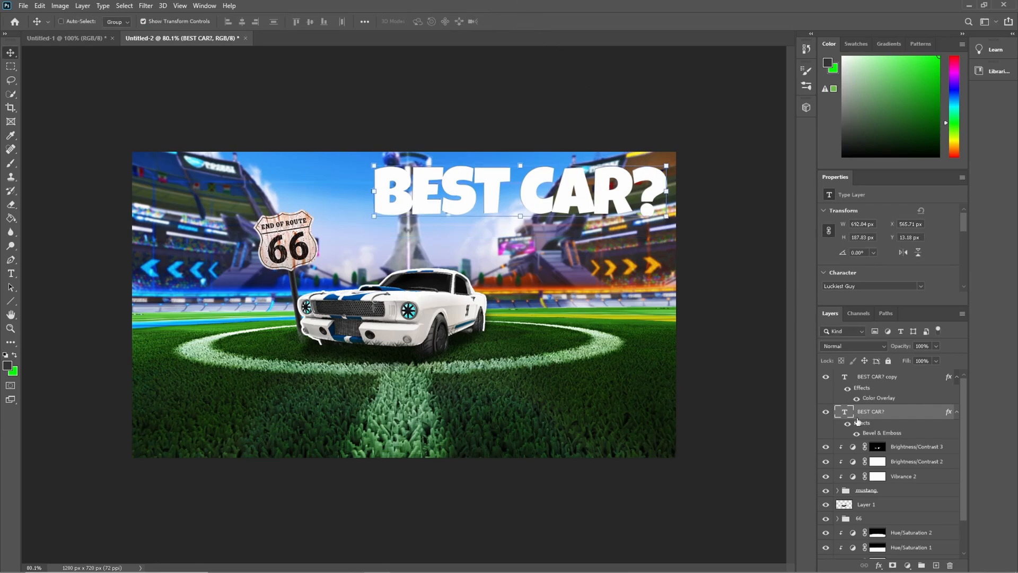
{"action": "key", "text": "alt+Up+Left"}
{"action": "key", "text": "alt+Up+Left"}
{"action": "key", "text": "alt+Up+Left"}
{"action": "key", "text": "alt+Up+Left"}
{"action": "key", "text": "alt+Up+Left"}
{"action": "key", "text": "alt+Up+Left"}
{"action": "key", "text": "alt+Up+Left"}
{"action": "key", "text": "alt+Up+Left"}
{"action": "key", "text": "alt+Up+Left"}
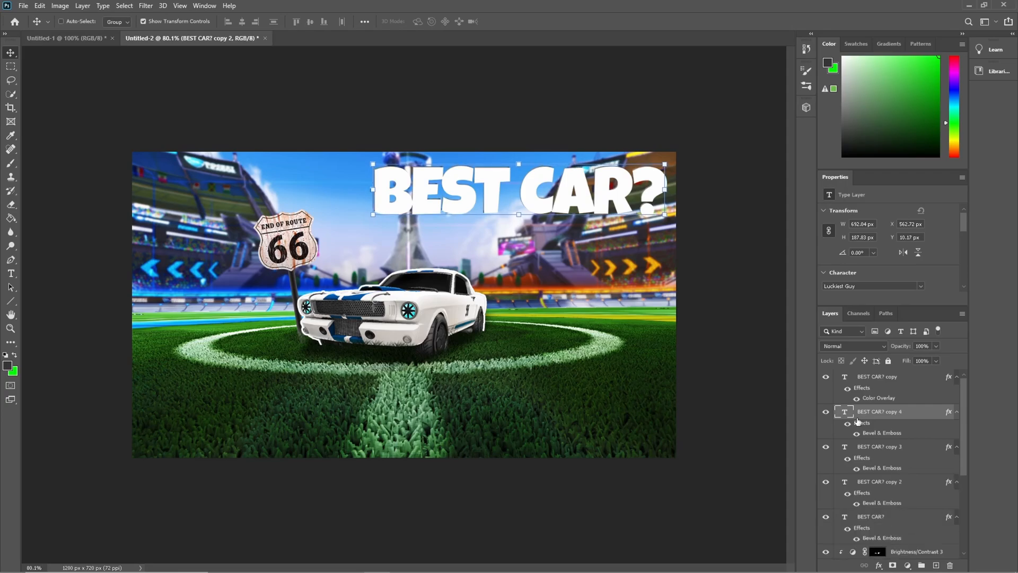
{"action": "key", "text": "alt+Up+Left"}
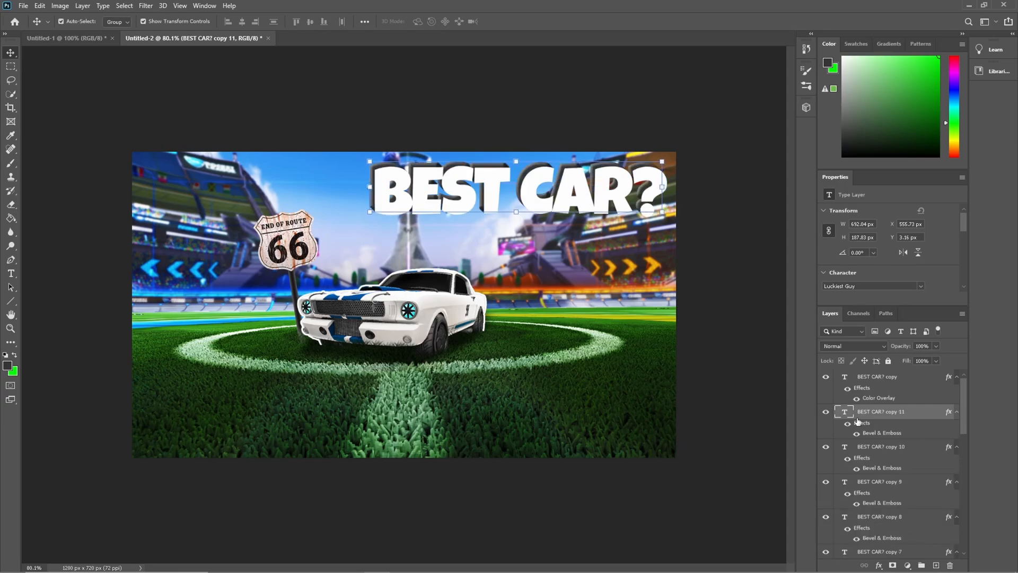
{"action": "left_click", "coordinate": [895, 379]}
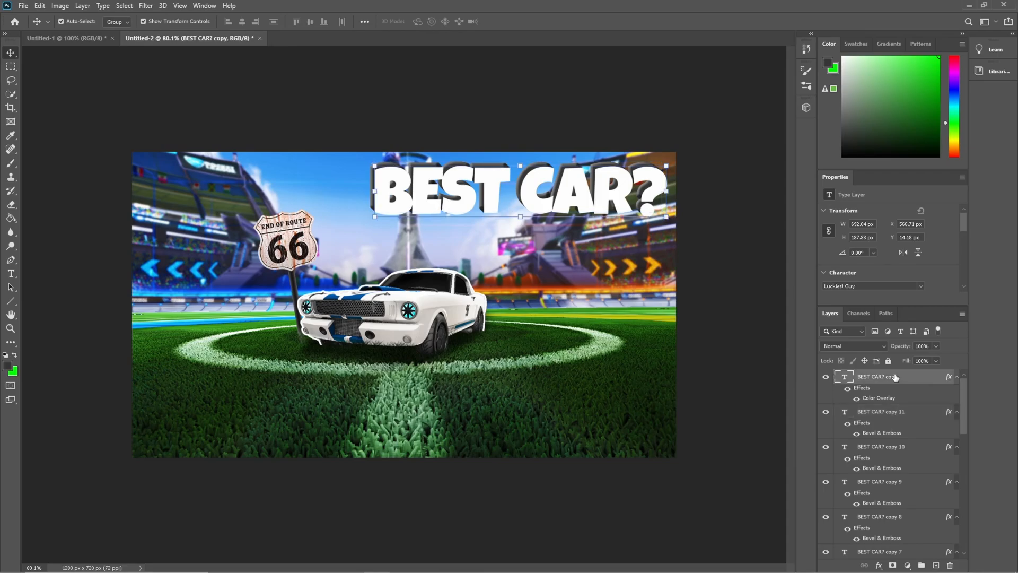
{"action": "mouse_move", "coordinate": [494, 196]}
{"action": "left_mouse_down"}
{"action": "mouse_move", "coordinate": [494, 243]}
{"action": "mouse_move", "coordinate": [488, 189]}
{"action": "left_mouse_up"}
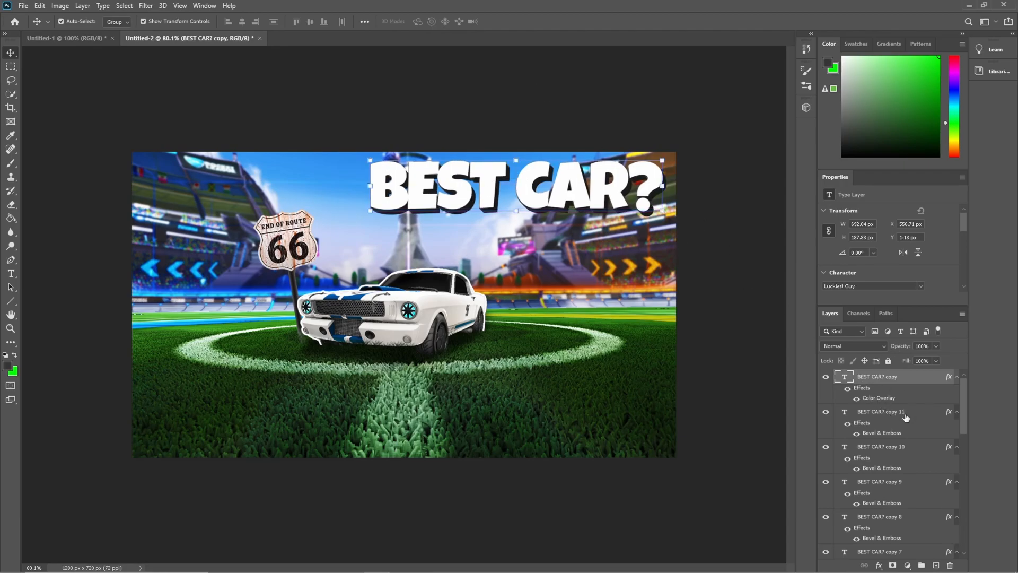
Deepen the extrusion with six more copies of BEST CAR? copy 11, each offset one pixel up and left
{"action": "left_click", "coordinate": [904, 416]}
{"action": "key", "text": "ctrl+alt+Up+Left"}
{"action": "key", "text": "ctrl+alt+Up+Left"}
{"action": "key", "text": "ctrl+alt+Up+Left"}
{"action": "key", "text": "ctrl+alt+Up+Left"}
{"action": "key", "text": "ctrl+alt+Up+Left"}
{"action": "key", "text": "ctrl+alt+Up+Left"}
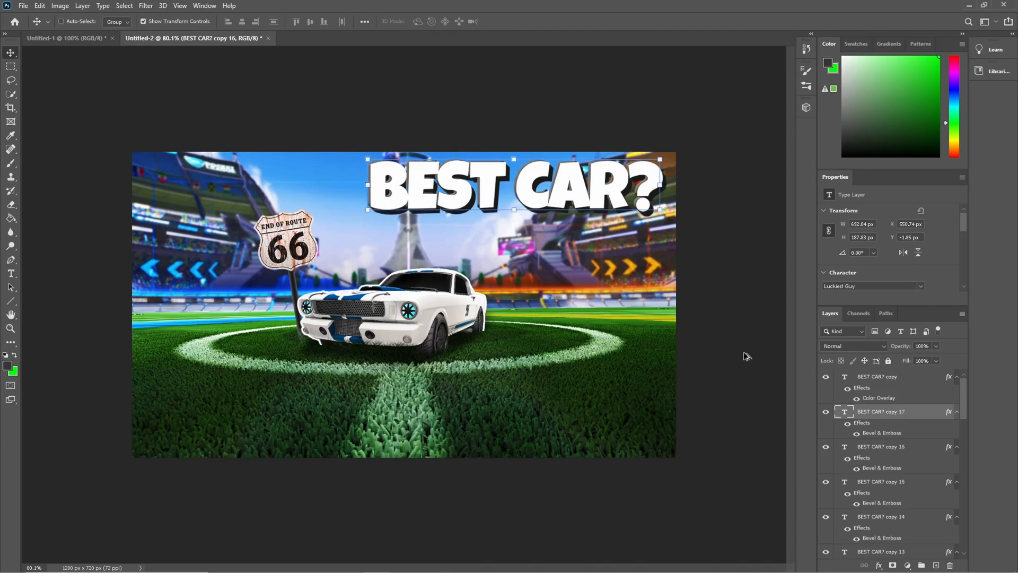
Move the white BEST CAR? copy slightly up and left to the front of the deepened extrusion, and deselect it
{"action": "left_click", "coordinate": [876, 377]}
{"action": "left_click_drag", "start_coordinate": [582, 185], "coordinate": [578, 183]}
{"action": "left_click", "coordinate": [726, 253]}
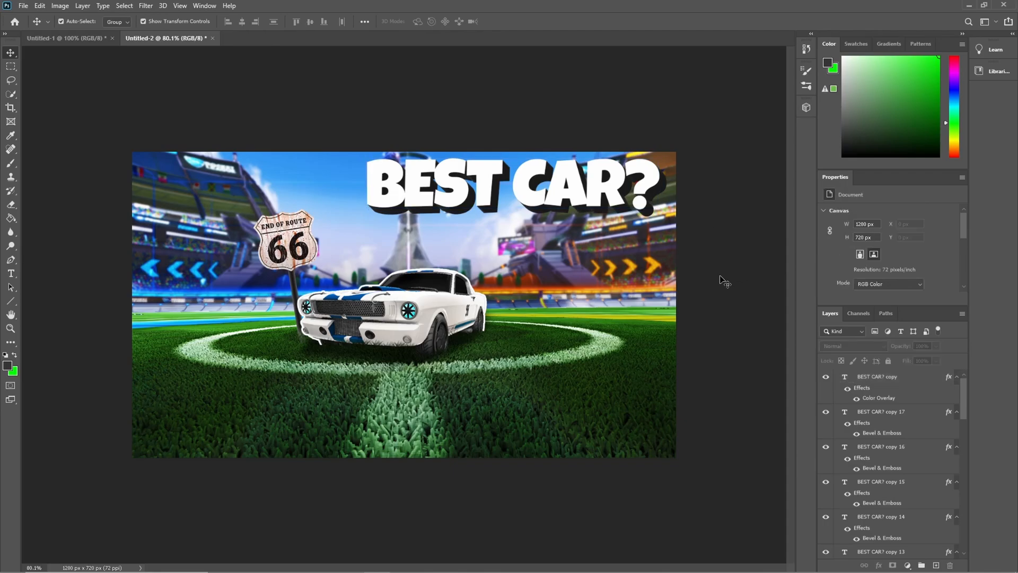
Deepen the extrusion with six more copies of BEST CAR? copy 17, each offset one pixel up and left
{"action": "left_click", "coordinate": [889, 413]}
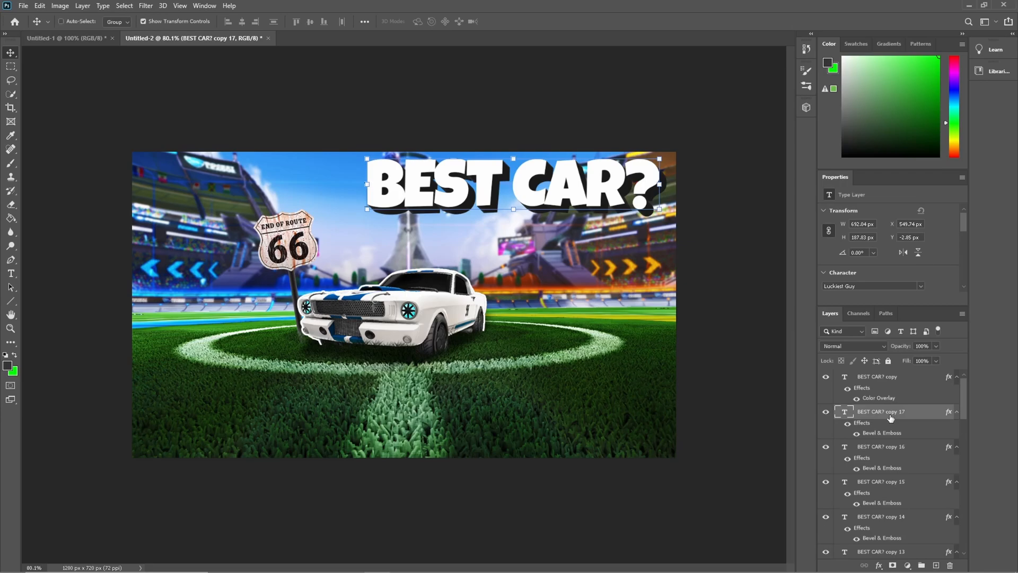
{"action": "key", "text": "ctrl+alt+shift+t"}
{"action": "key", "text": "ctrl+alt+shift+t"}
{"action": "key", "text": "ctrl+alt+shift+t"}
{"action": "key", "text": "ctrl+alt+shift+t"}
{"action": "key", "text": "ctrl+alt+shift+t"}
{"action": "key", "text": "ctrl+alt+shift+t"}
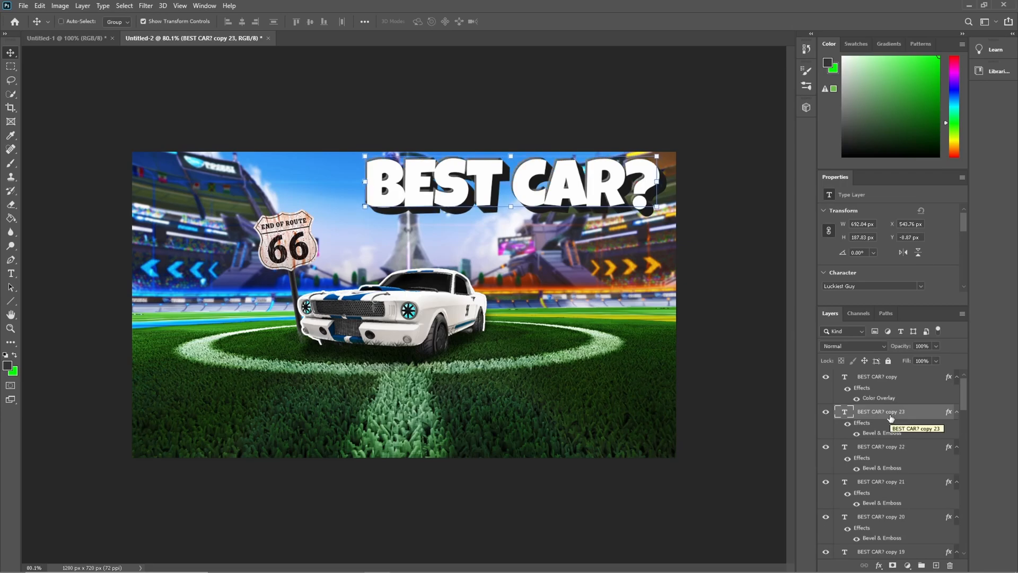
Move the white BEST CAR? copy slightly up and left onto the front of the longer extrusion, and deselect it
{"action": "left_click", "coordinate": [896, 387]}
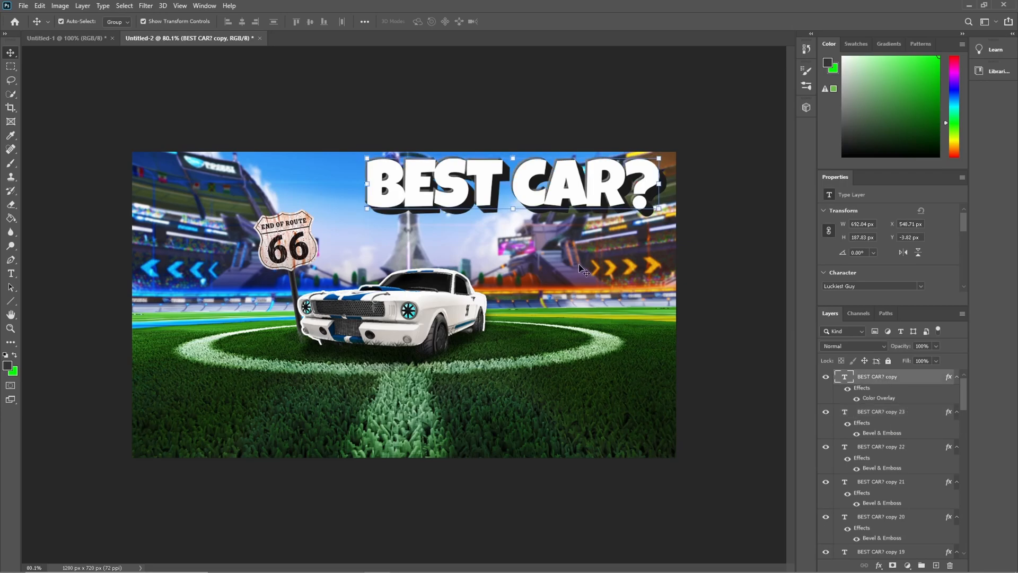
{"action": "left_click_drag", "start_coordinate": [578, 195], "coordinate": [574, 193]}
{"action": "left_click", "coordinate": [734, 141]}
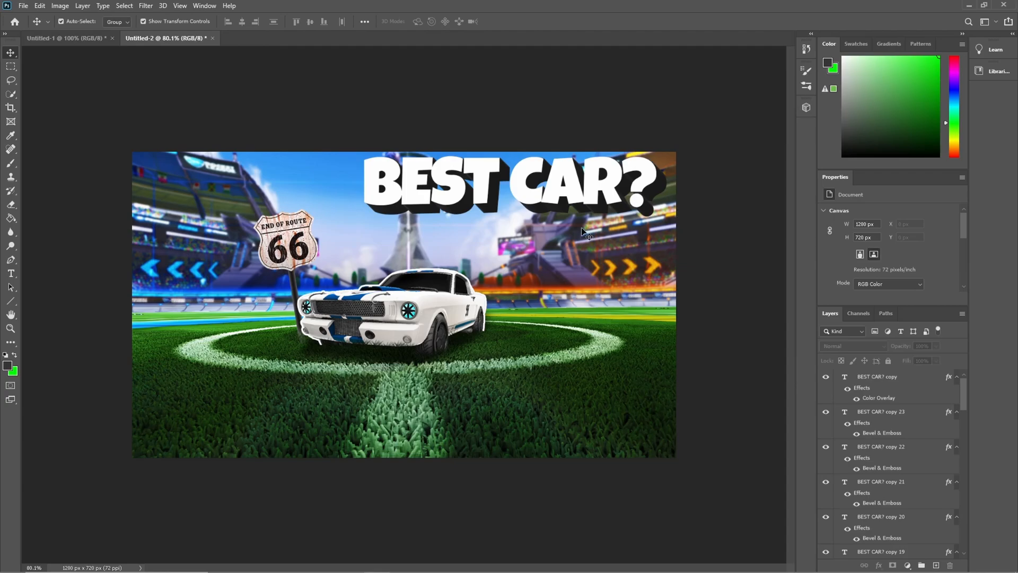
{"action": "key", "text": "ctrl"}
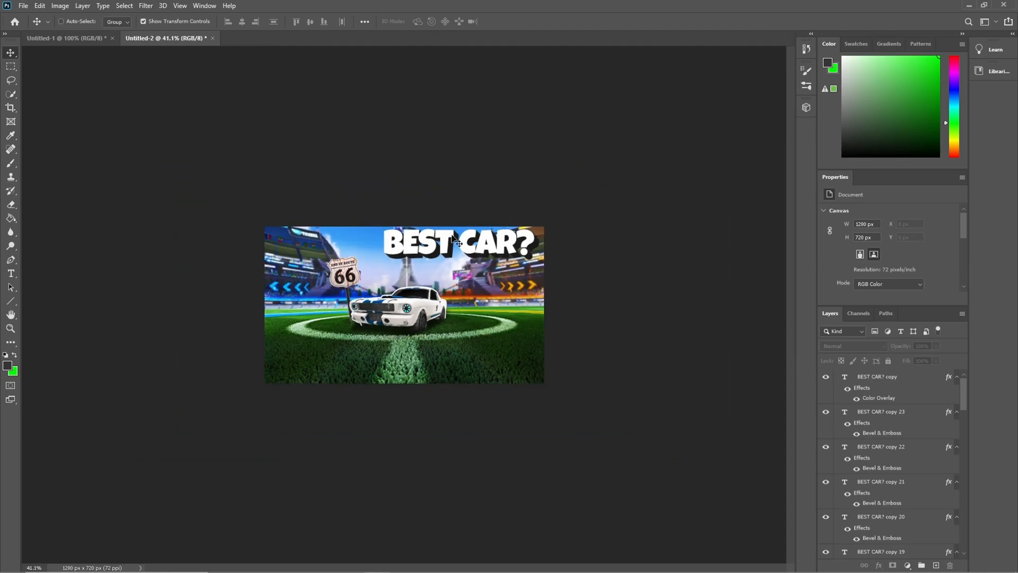
{"action": "scroll", "coordinate": [551, 237], "scroll_direction": "up", "scroll_amount": 3}
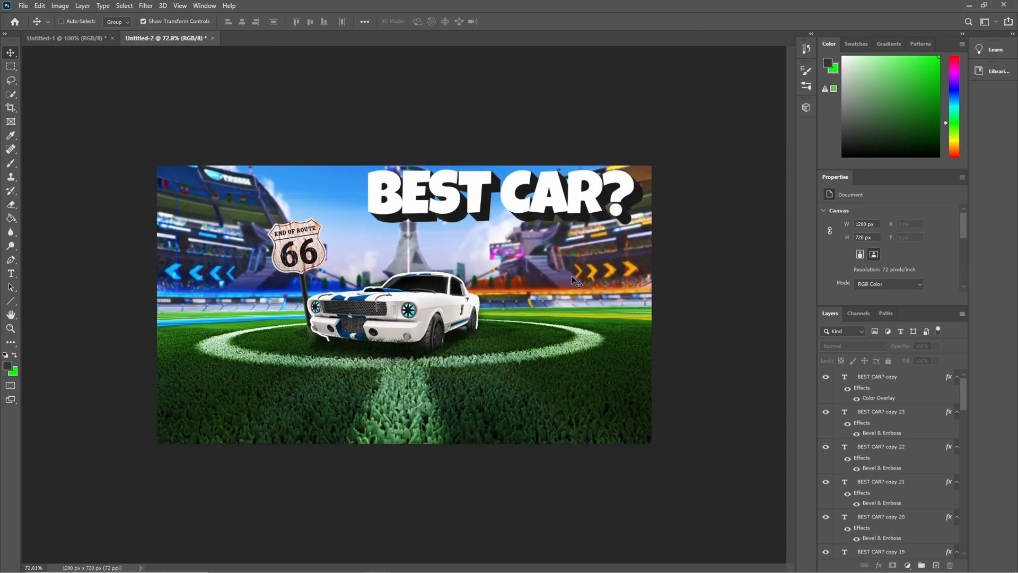
Merge all the beveled extrusion layers, from BEST CAR? copy 23 down to the original BEST CAR?, into one layer
{"action": "left_click", "coordinate": [895, 414]}
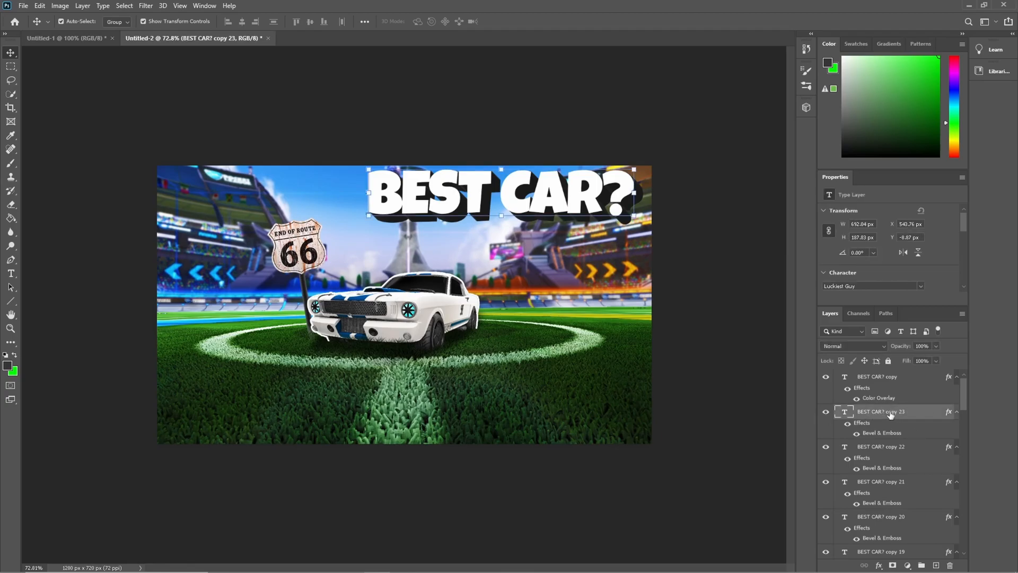
{"action": "scroll", "coordinate": [888, 415], "scroll_direction": "down", "scroll_amount": 8}
{"action": "scroll", "coordinate": [892, 416], "scroll_direction": "down", "scroll_amount": 6}
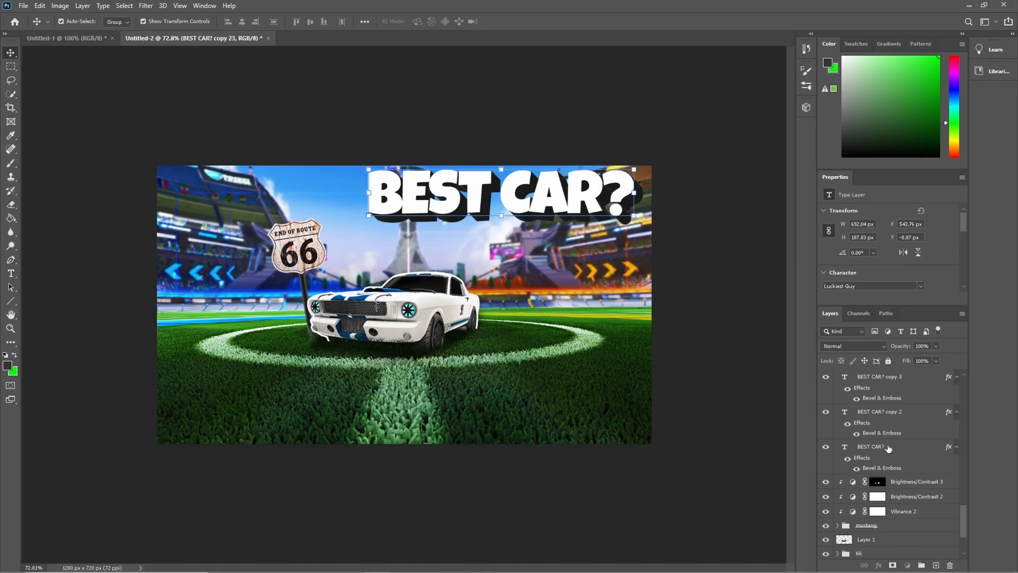
{"action": "left_click", "coordinate": [886, 447], "text": "shift"}
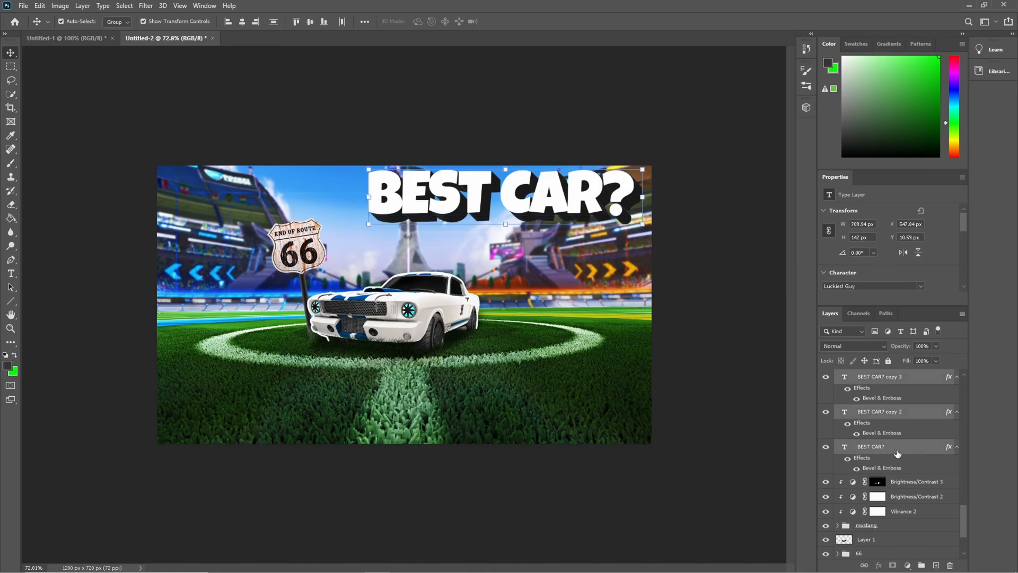
{"action": "scroll", "coordinate": [889, 424], "scroll_direction": "up", "scroll_amount": 6}
{"action": "scroll", "coordinate": [892, 427], "scroll_direction": "up", "scroll_amount": 12}
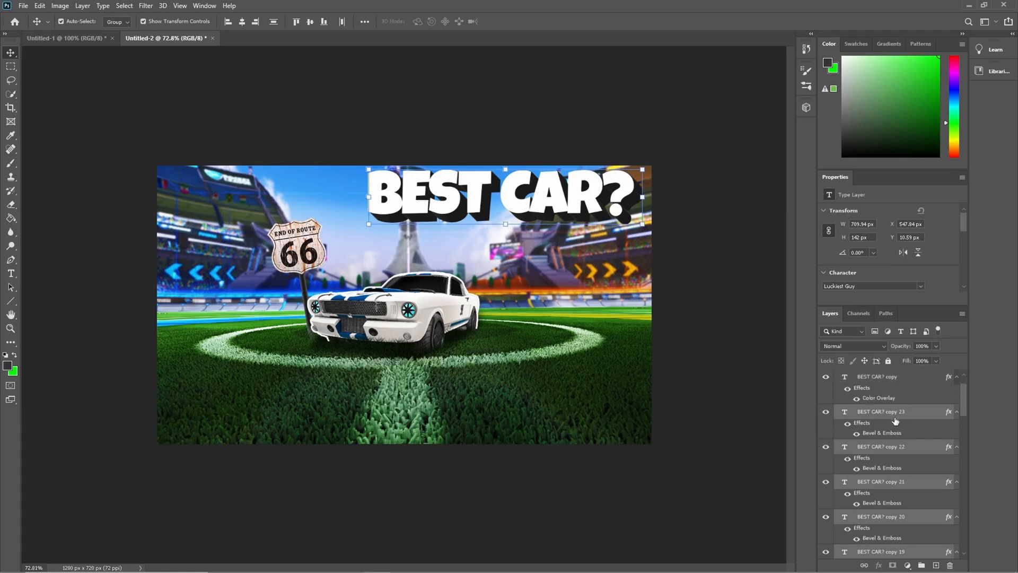
{"action": "scroll", "coordinate": [899, 424], "scroll_direction": "down", "scroll_amount": 10}
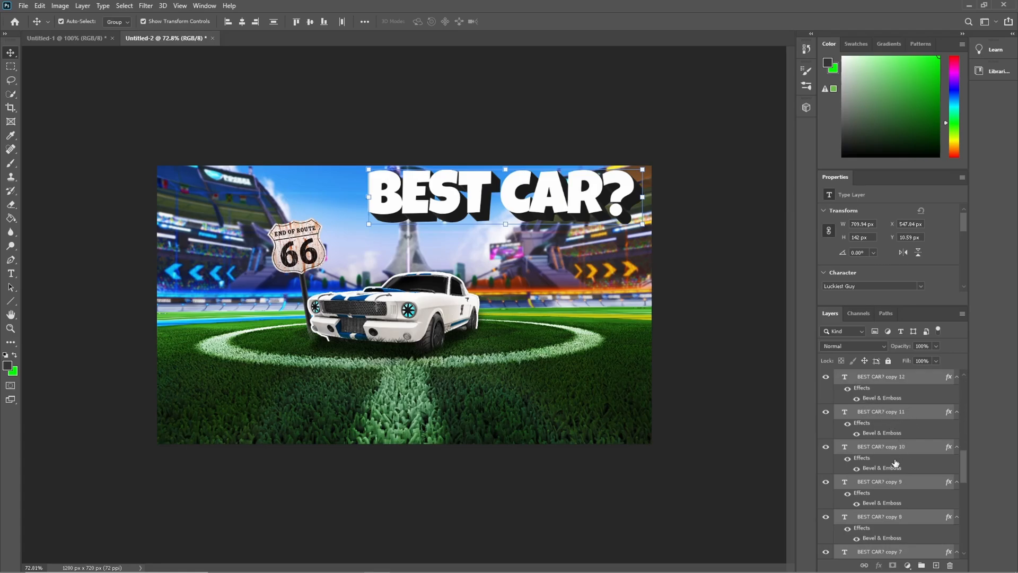
{"action": "key", "text": "ctrl+e"}
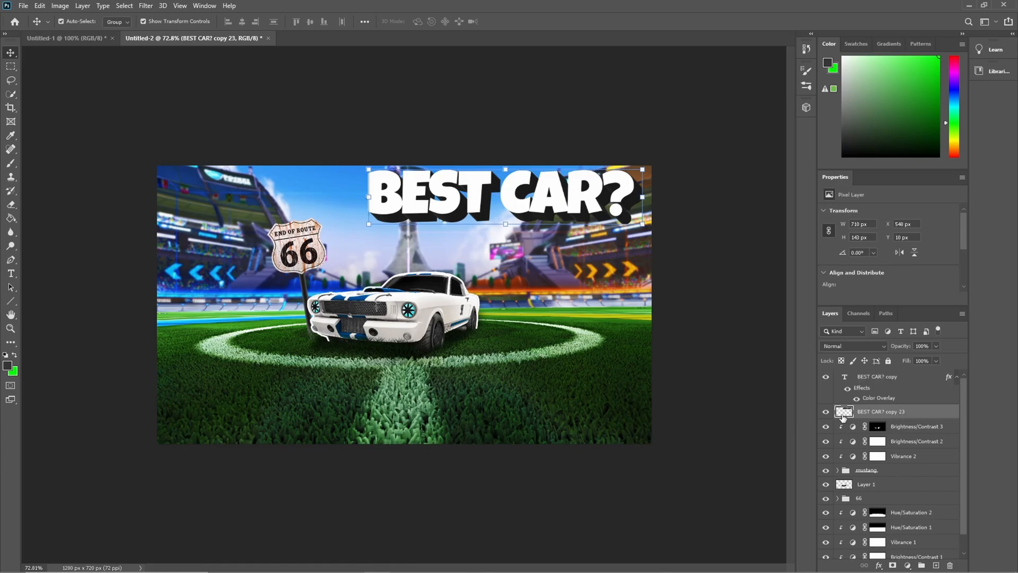
Add a Color Burn drop shadow to the white BEST CAR? copy, with 8% opacity, 8 px size and a distance slightly over 30 px
{"action": "left_click", "coordinate": [880, 380]}
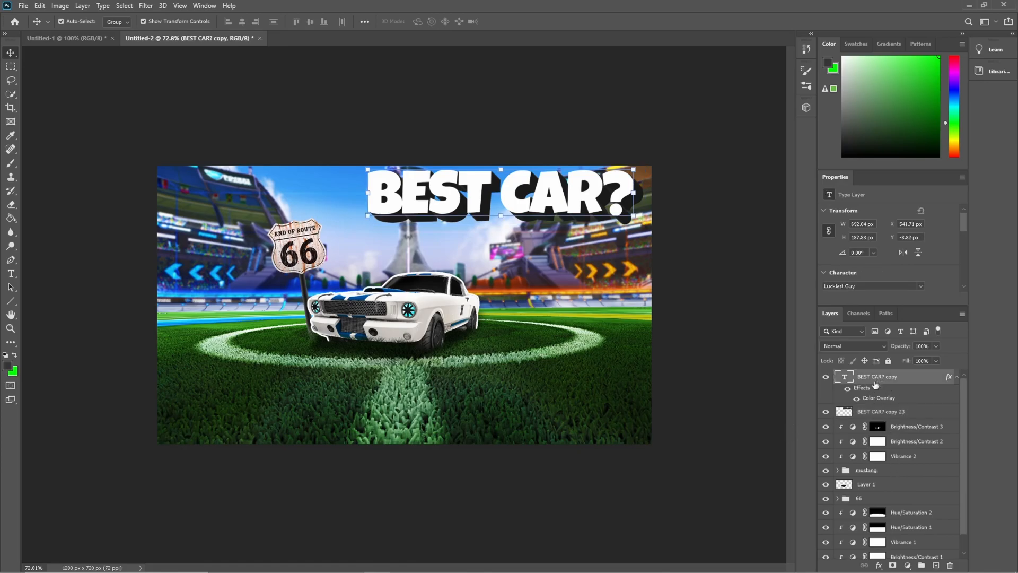
{"action": "left_click", "coordinate": [879, 565]}
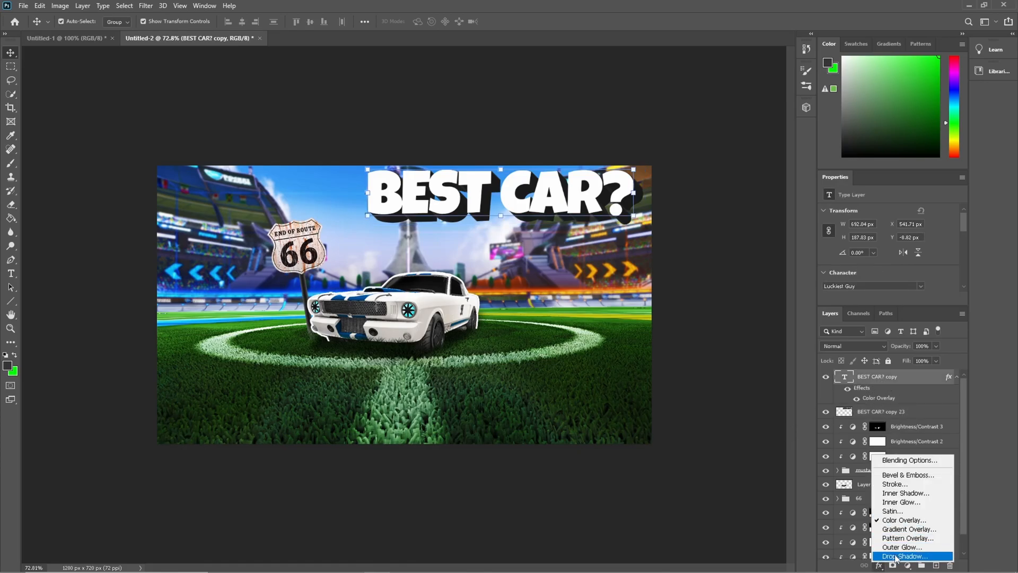
{"action": "left_click", "coordinate": [904, 555]}
{"action": "left_click_drag", "start_coordinate": [681, 41], "coordinate": [714, 29]}
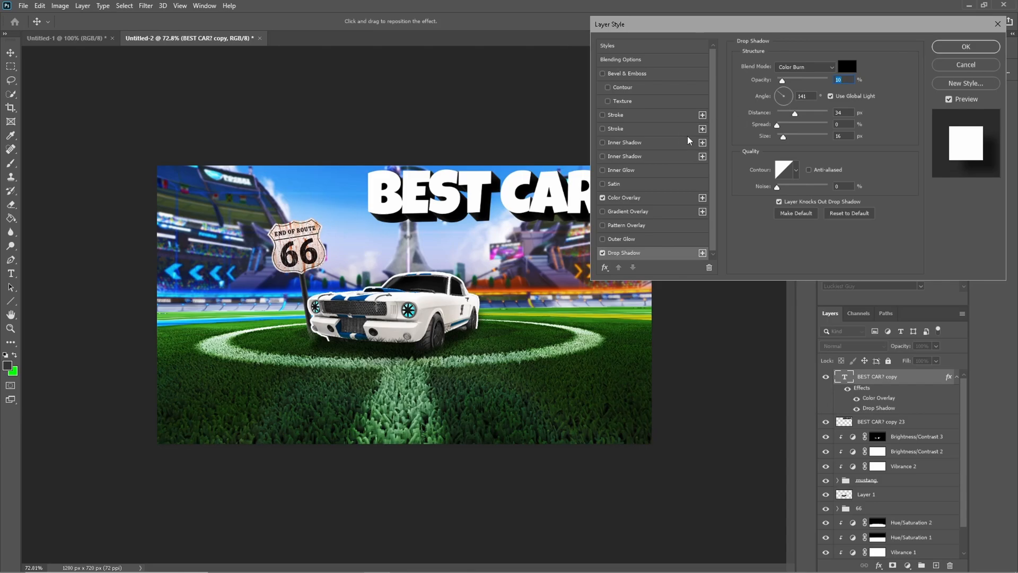
{"action": "left_click_drag", "start_coordinate": [784, 139], "coordinate": [754, 138]}
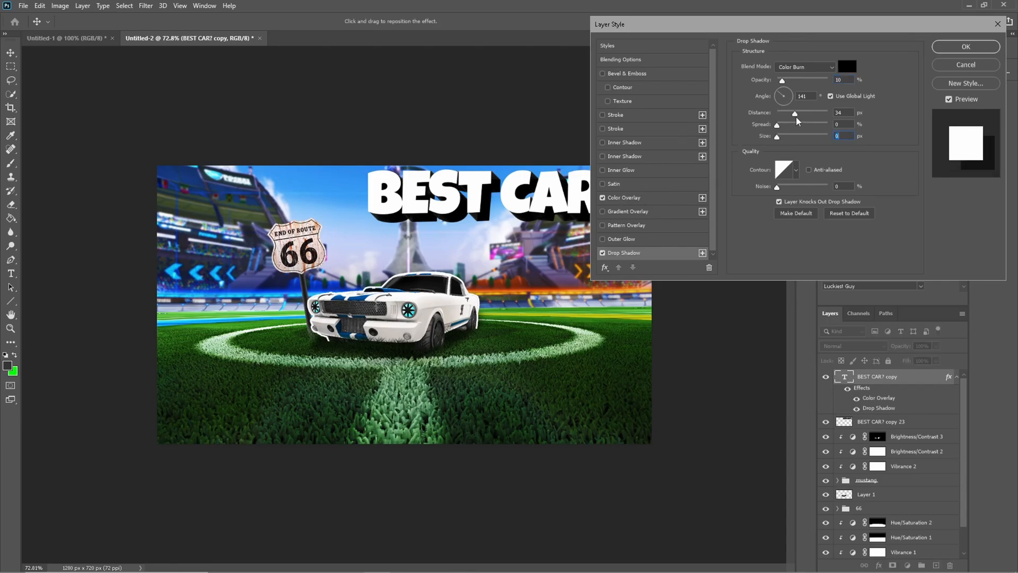
{"action": "mouse_move", "coordinate": [796, 116]}
{"action": "left_mouse_down"}
{"action": "mouse_move", "coordinate": [806, 121]}
{"action": "mouse_move", "coordinate": [767, 117]}
{"action": "mouse_move", "coordinate": [773, 104]}
{"action": "mouse_move", "coordinate": [784, 116]}
{"action": "left_mouse_up"}
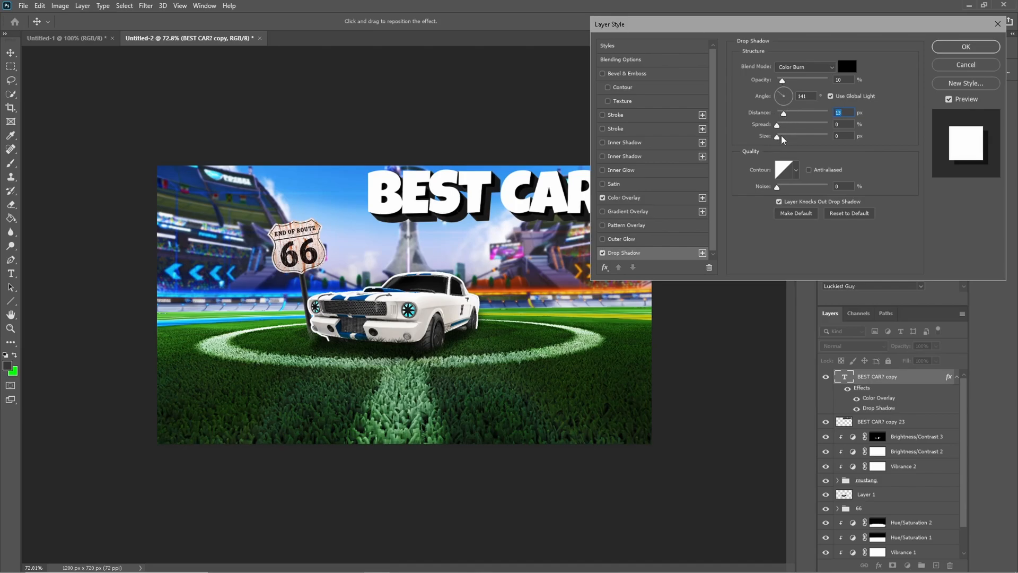
{"action": "left_click_drag", "start_coordinate": [779, 139], "coordinate": [783, 140]}
{"action": "left_click_drag", "start_coordinate": [782, 80], "coordinate": [782, 139]}
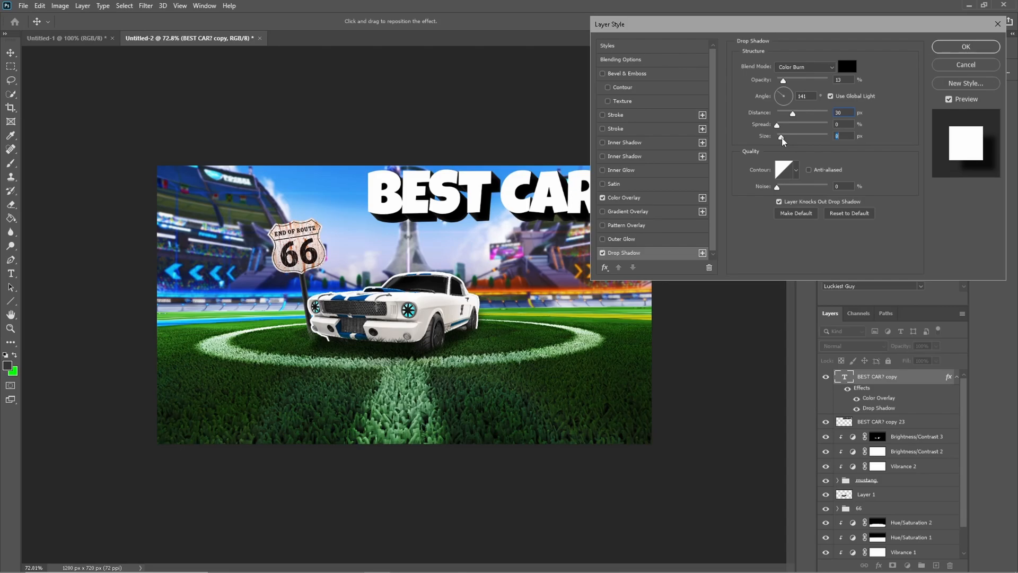
{"action": "left_click_drag", "start_coordinate": [784, 81], "coordinate": [783, 88]}
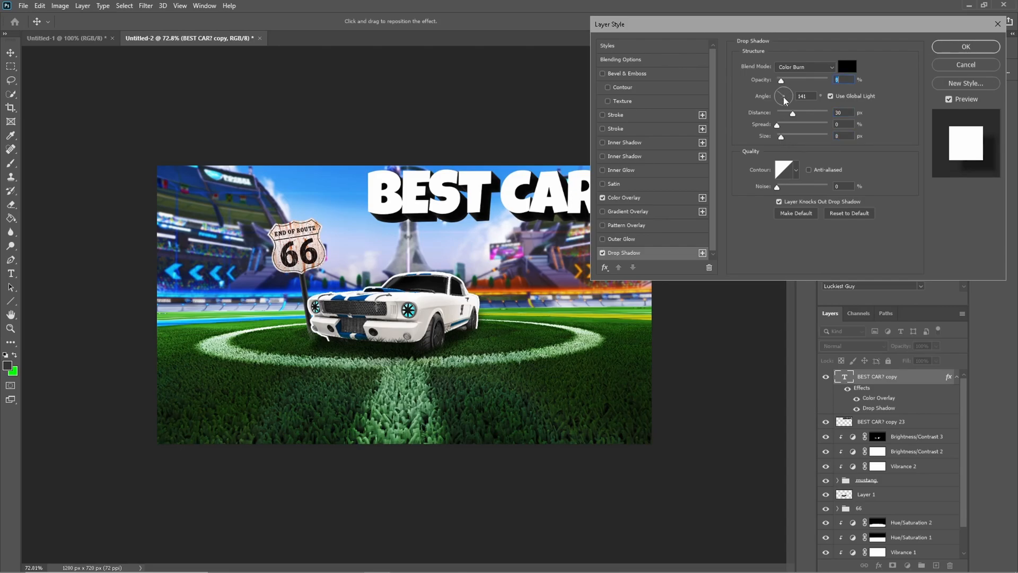
{"action": "left_click_drag", "start_coordinate": [793, 117], "coordinate": [795, 118]}
{"action": "left_click", "coordinate": [965, 46]}
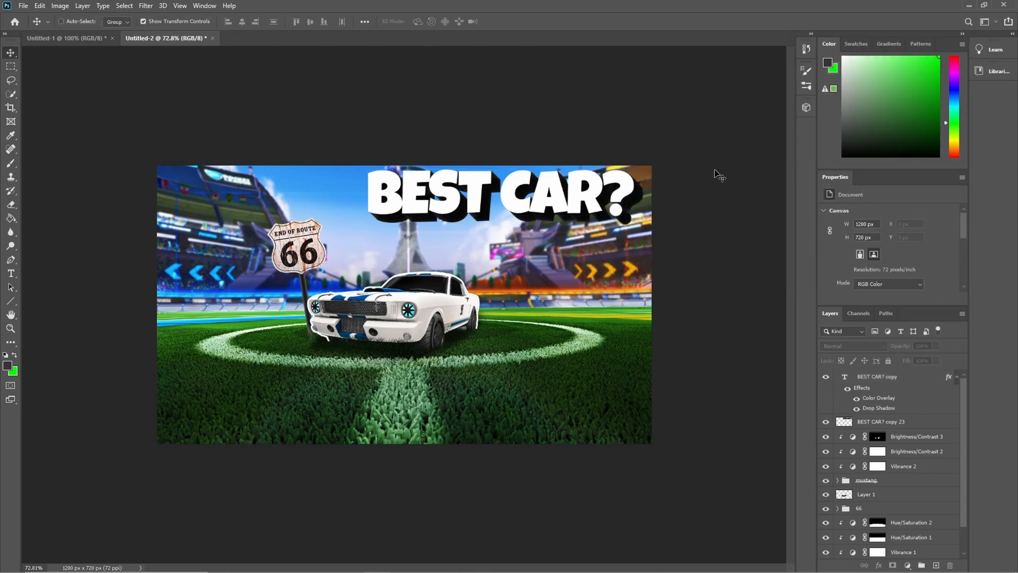
Add a black (000000) outside stroke of 5 px to the merged extrusion layer, BEST CAR? copy 23
{"action": "scroll", "coordinate": [716, 172], "scroll_direction": "down", "scroll_amount": 7}
{"action": "scroll", "coordinate": [697, 182], "scroll_direction": "up", "scroll_amount": 7}
{"action": "left_click", "coordinate": [893, 377]}
{"action": "left_click", "coordinate": [894, 424]}
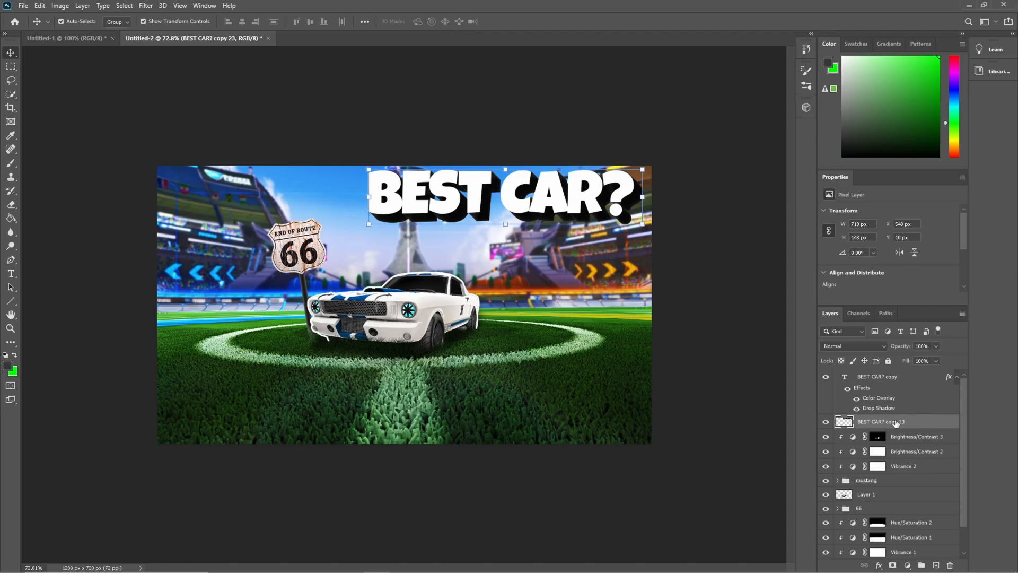
{"action": "left_click", "coordinate": [878, 565]}
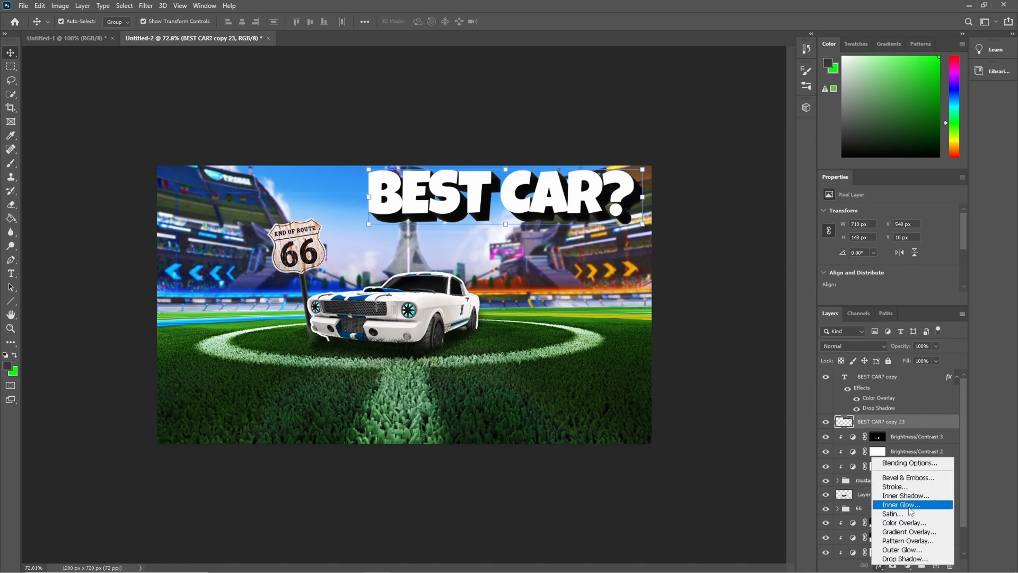
{"action": "left_click", "coordinate": [897, 487]}
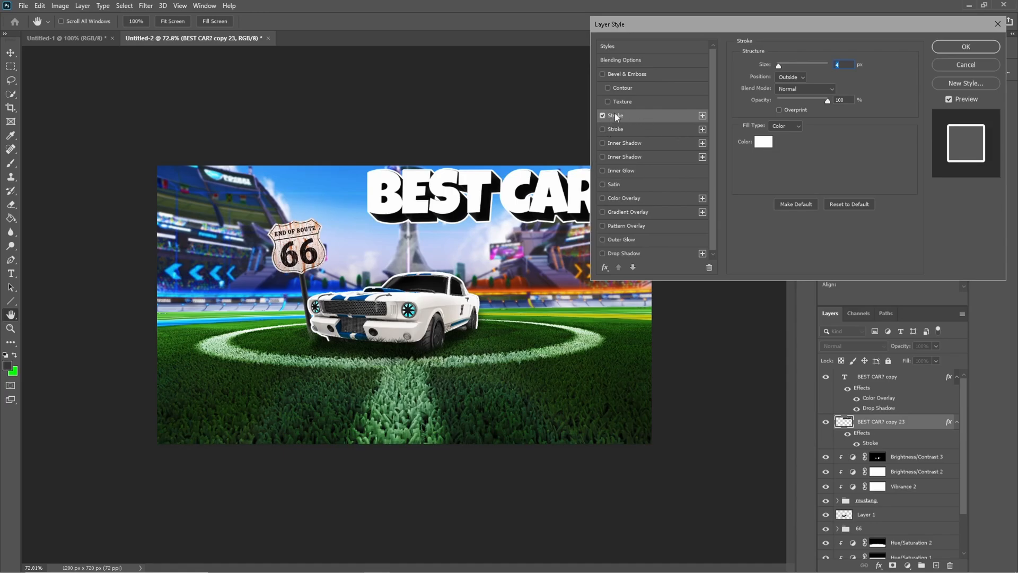
{"action": "left_click", "coordinate": [766, 144]}
{"action": "left_click_drag", "start_coordinate": [125, 186], "coordinate": [20, 218]}
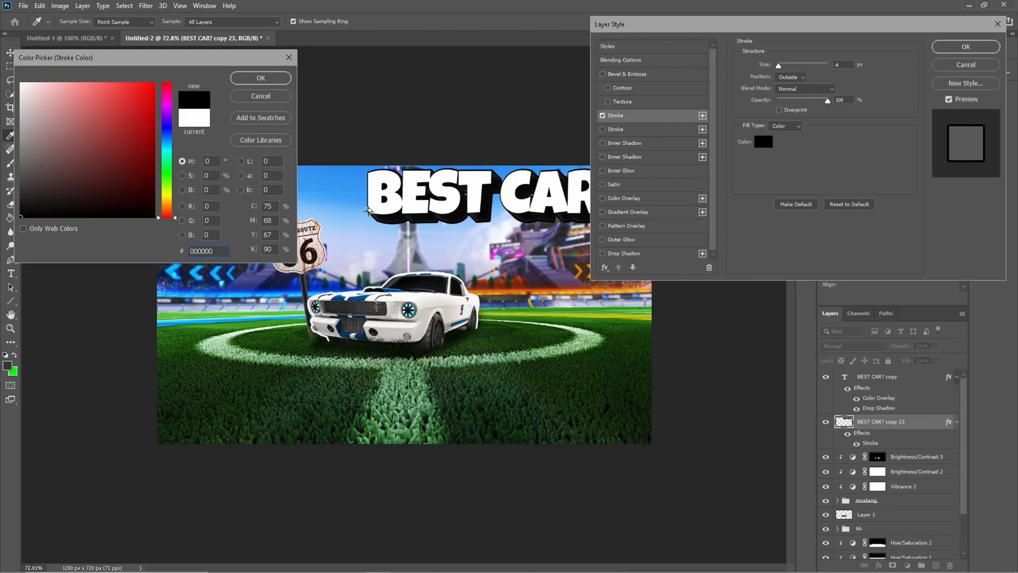
{"action": "left_click", "coordinate": [259, 78]}
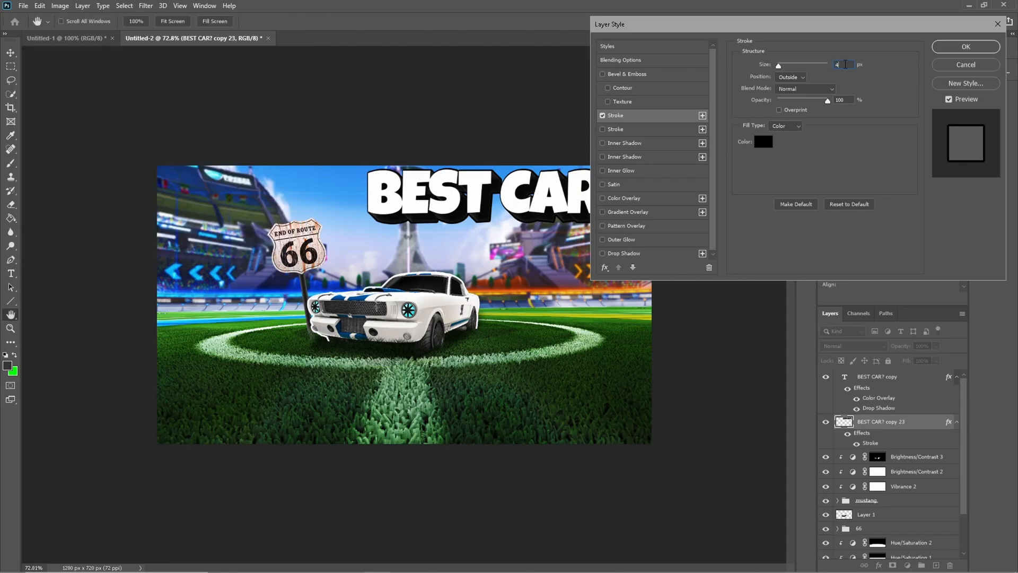
{"action": "type", "text": "5"}
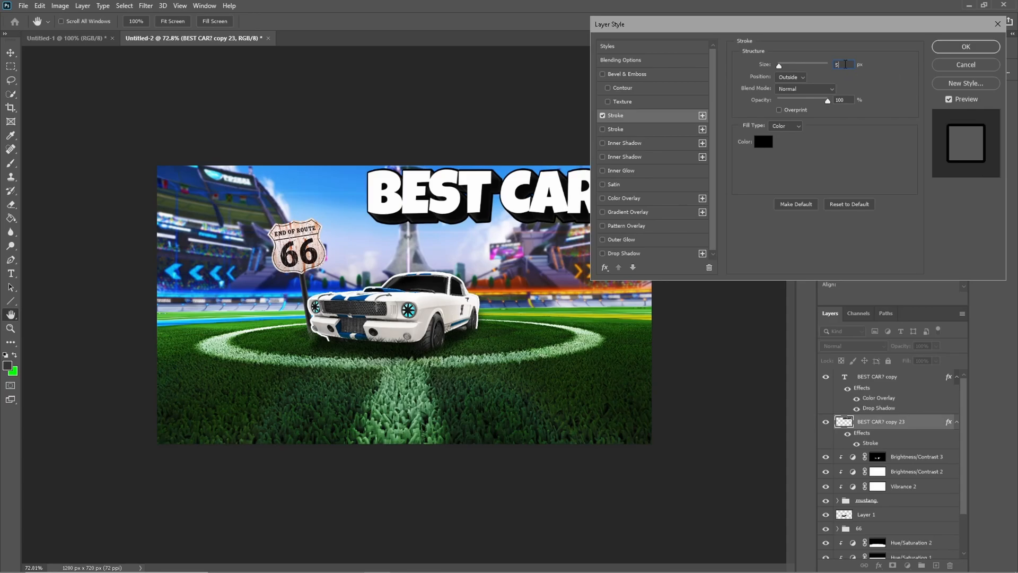
Add a second, white outside stroke to the extrusion layer and set its size to 12 px
{"action": "left_click", "coordinate": [602, 129]}
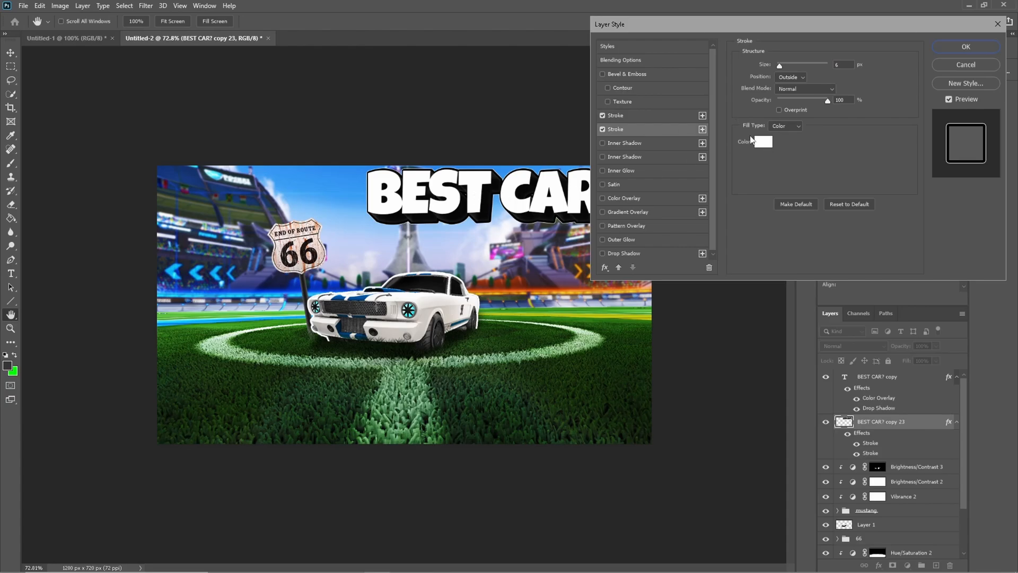
{"action": "left_click", "coordinate": [846, 66]}
{"action": "key", "text": "Up"}
{"action": "key", "text": "Up"}
{"action": "key", "text": "Up"}
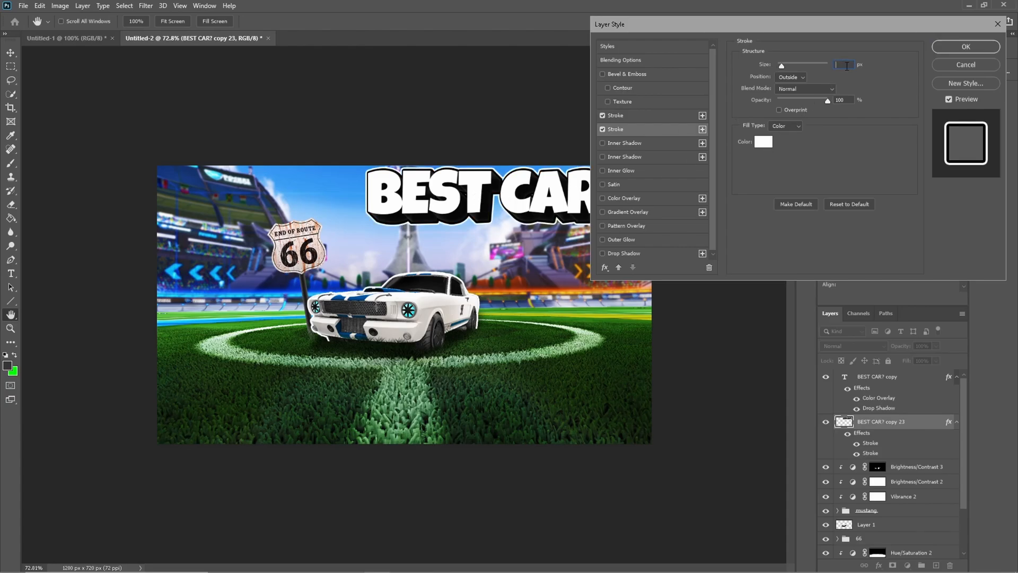
{"action": "type", "text": "11"}
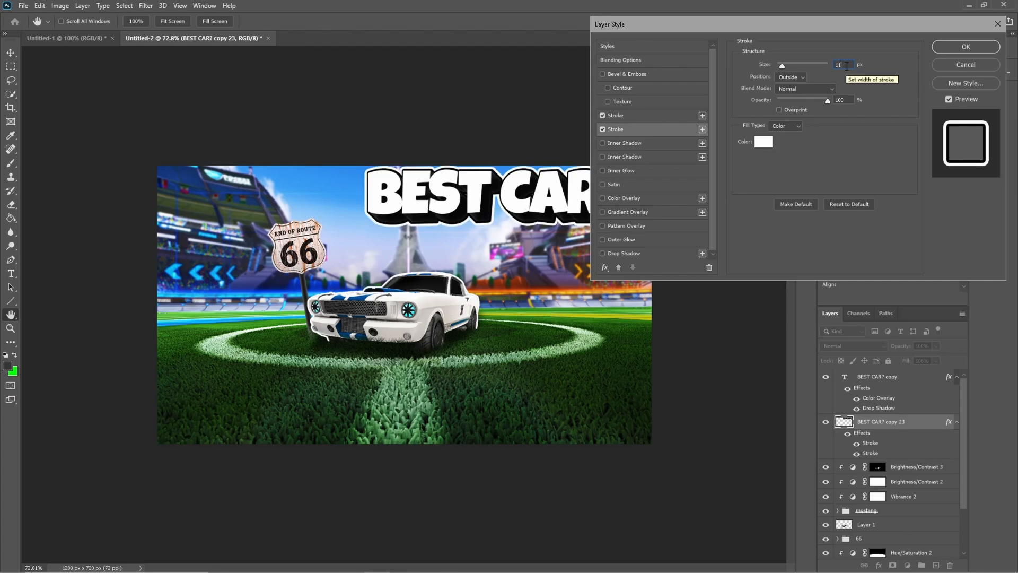
{"action": "key", "text": "Up"}
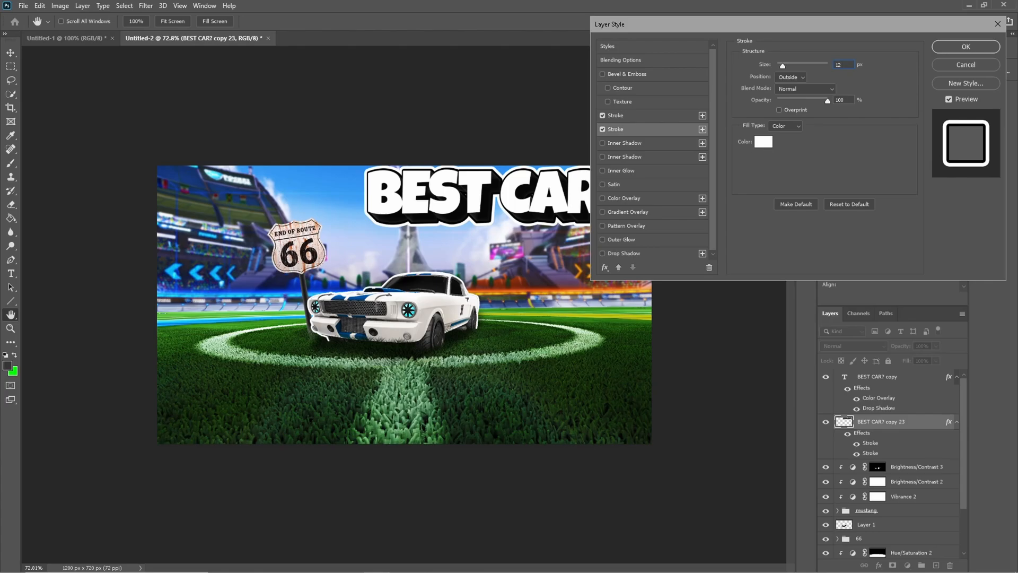
Increase the extrusion layer's black stroke to 6 px and apply the layer style
{"action": "left_click", "coordinate": [662, 115]}
{"action": "key", "text": "Up"}
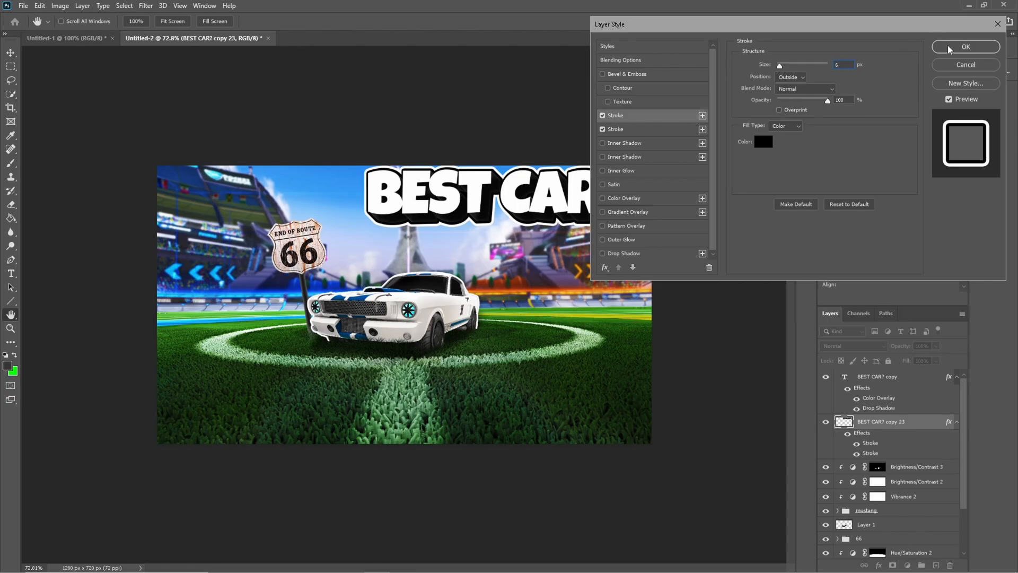
{"action": "key", "text": "Return"}
{"action": "scroll", "coordinate": [701, 187], "scroll_direction": "down", "scroll_amount": 3}
{"action": "scroll", "coordinate": [556, 276], "scroll_direction": "up", "scroll_amount": 2}
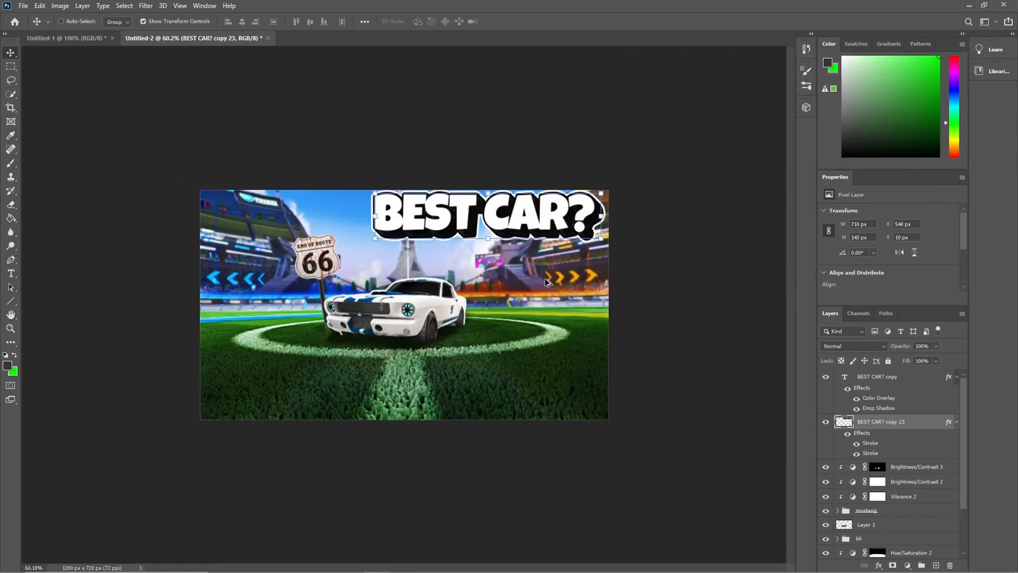
Merge the white BEST CAR? copy with the outlined extrusion layer, move the merged title slightly down and left, and deselect it
{"action": "left_click", "coordinate": [890, 378], "text": "ctrl"}
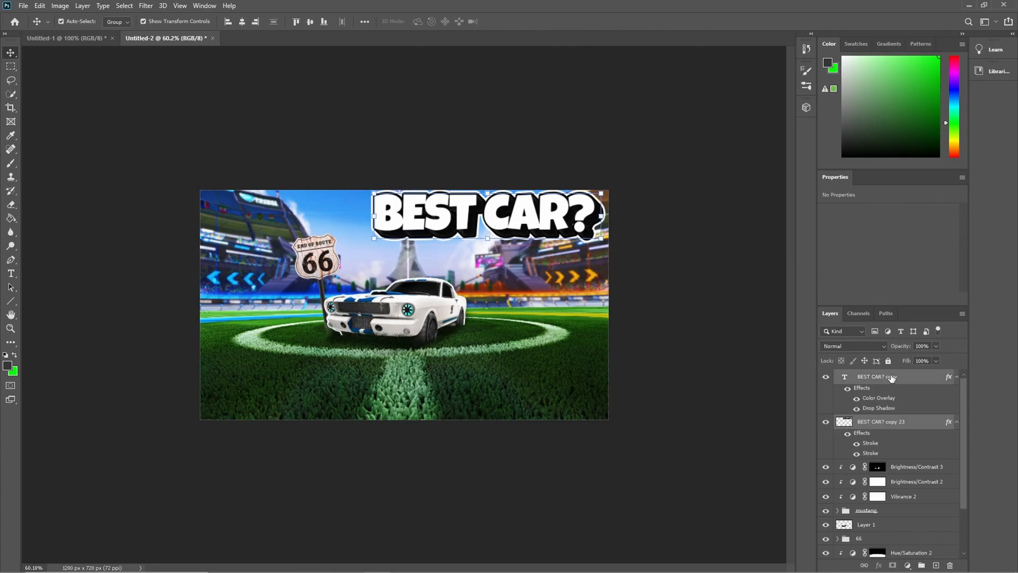
{"action": "key", "text": "ctrl+e"}
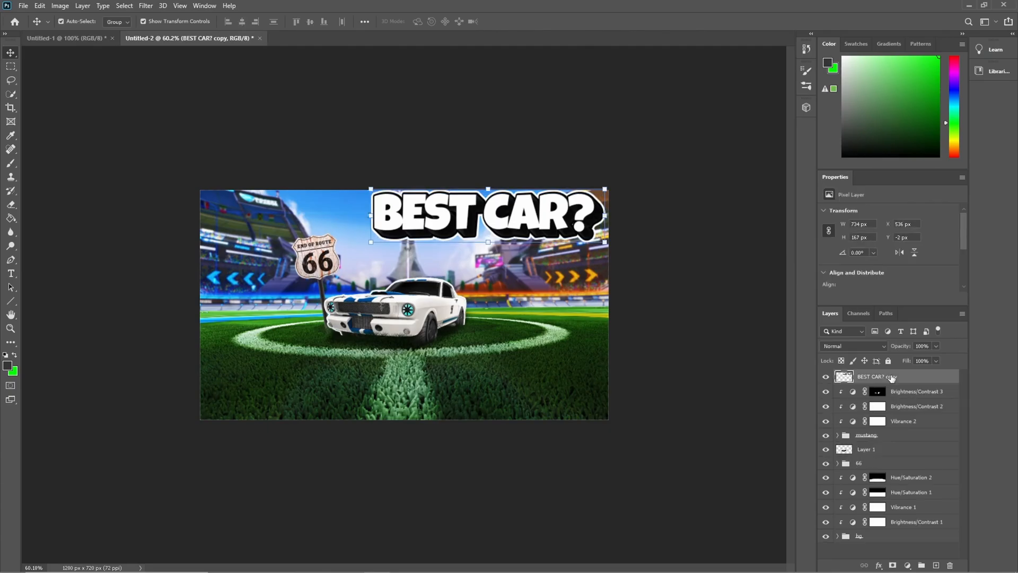
{"action": "left_click_drag", "start_coordinate": [499, 212], "coordinate": [494, 216]}
{"action": "left_click", "coordinate": [695, 196]}
{"action": "scroll", "coordinate": [605, 220], "scroll_direction": "down", "scroll_amount": 5}
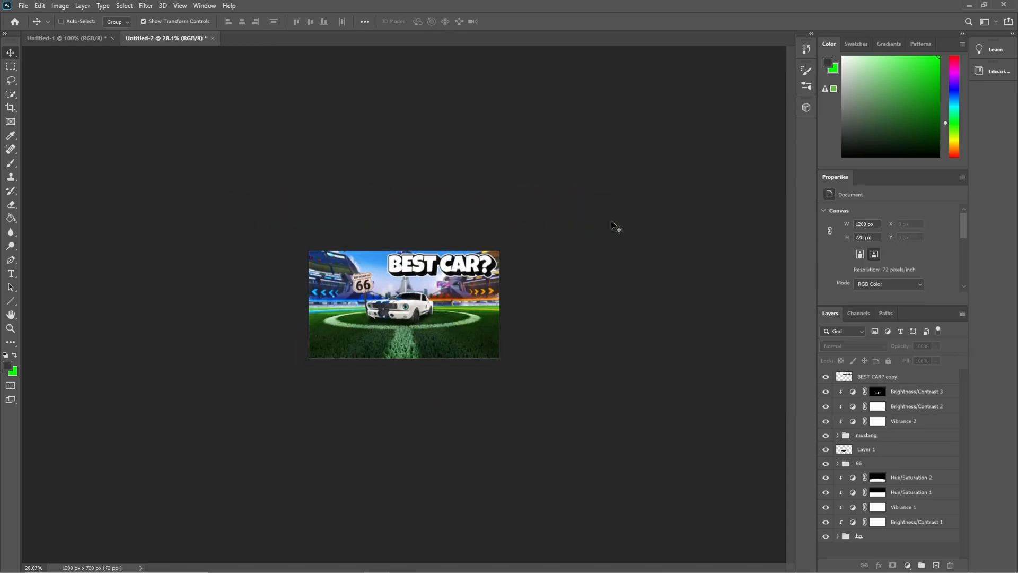
Skew the merged BEST CAR? title vertically by about -2.2° so its right end rises, and apply the transform
{"action": "scroll", "coordinate": [548, 267], "scroll_direction": "up", "scroll_amount": 5}
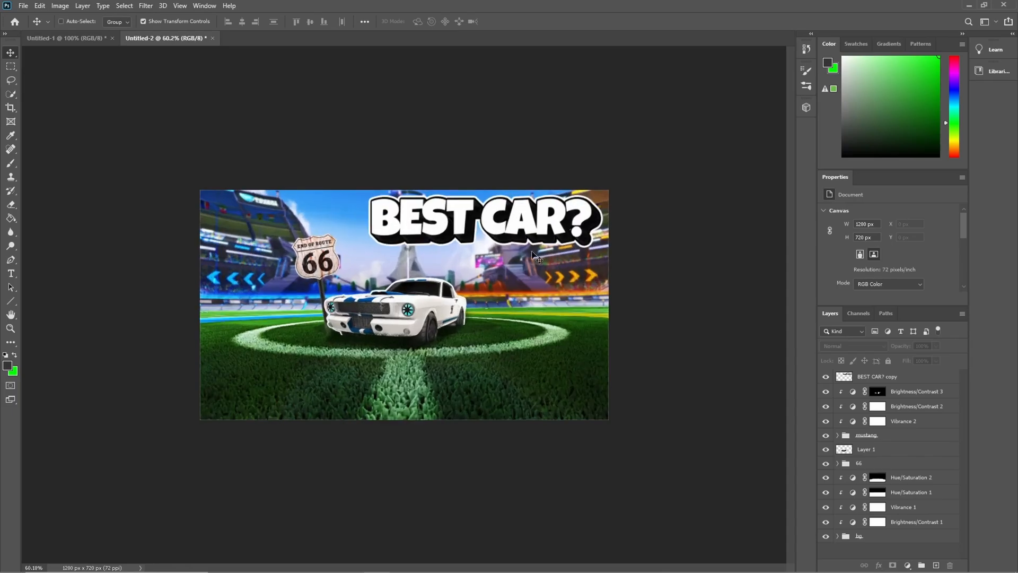
{"action": "left_click", "coordinate": [522, 234], "text": "ctrl"}
{"action": "key", "text": "ctrl+t"}
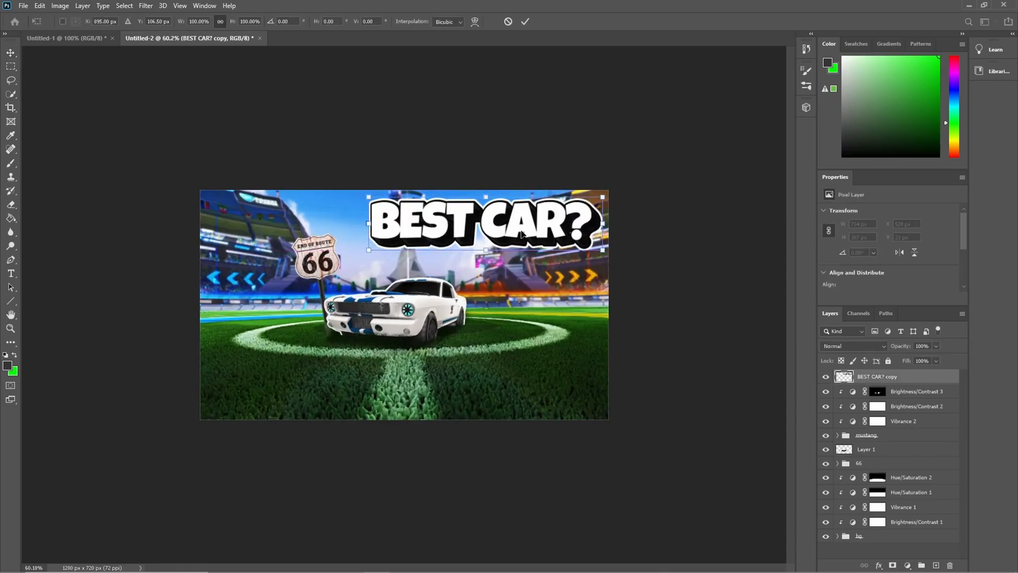
{"action": "right_click", "coordinate": [514, 227]}
{"action": "left_click", "coordinate": [539, 285]}
{"action": "left_click_drag", "start_coordinate": [602, 225], "coordinate": [601, 215]}
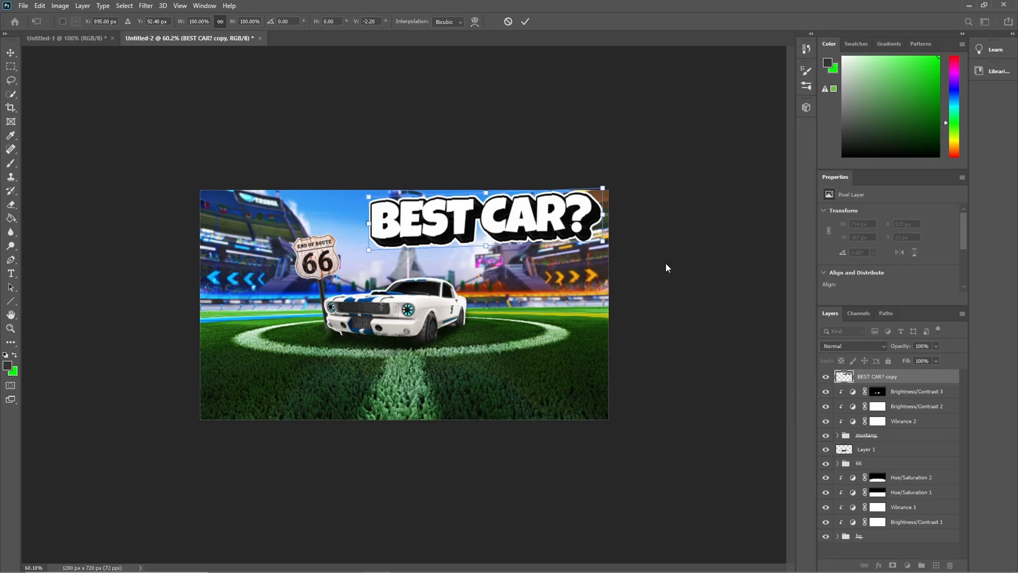
{"action": "left_click", "coordinate": [525, 21]}
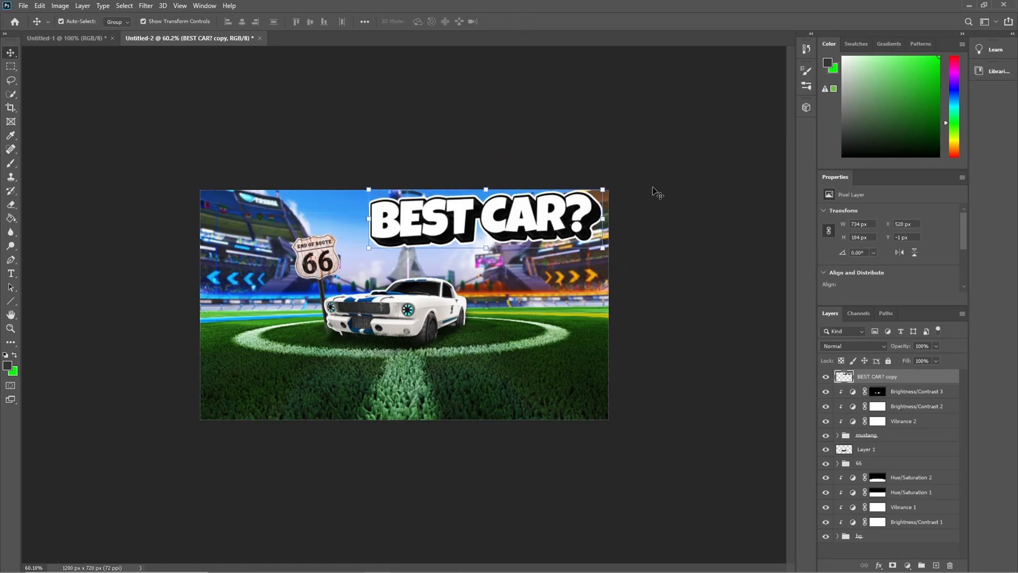
Enlarge the BEST CAR? title proportionally to about 104%, move it down about 12 px, apply the transform and deselect it
{"action": "left_click_drag", "start_coordinate": [367, 248], "coordinate": [358, 251]}
{"action": "left_click_drag", "start_coordinate": [522, 220], "coordinate": [521, 224]}
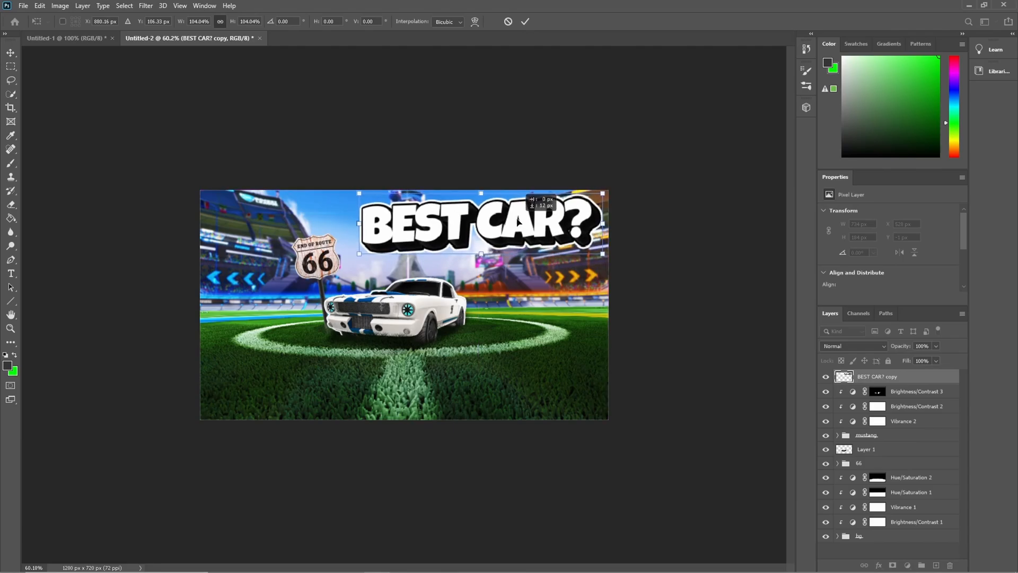
{"action": "key", "text": "Return"}
{"action": "left_click", "coordinate": [530, 89]}
{"action": "key", "text": "ctrl+minus"}
{"action": "key", "text": "ctrl+minus"}
{"action": "key", "text": "ctrl+minus"}
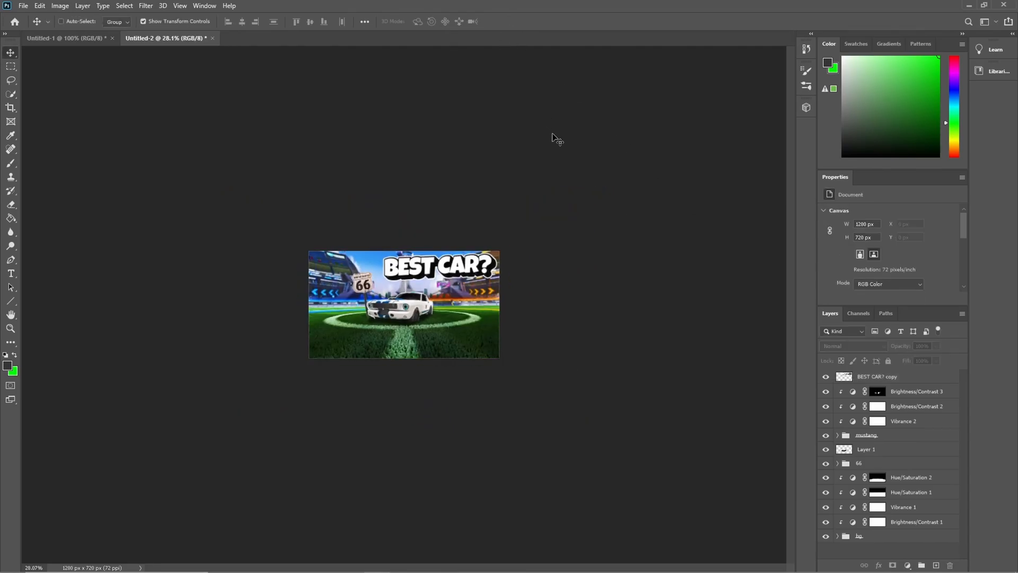
Examine the BEST CAR? title's size and placement against the car and stadium, both close up and at reduced size
{"action": "scroll", "coordinate": [537, 208], "scroll_direction": "up", "scroll_amount": 1}
{"action": "scroll", "coordinate": [537, 207], "scroll_direction": "up", "scroll_amount": 3}
{"action": "scroll", "coordinate": [619, 227], "scroll_direction": "up", "scroll_amount": 2}
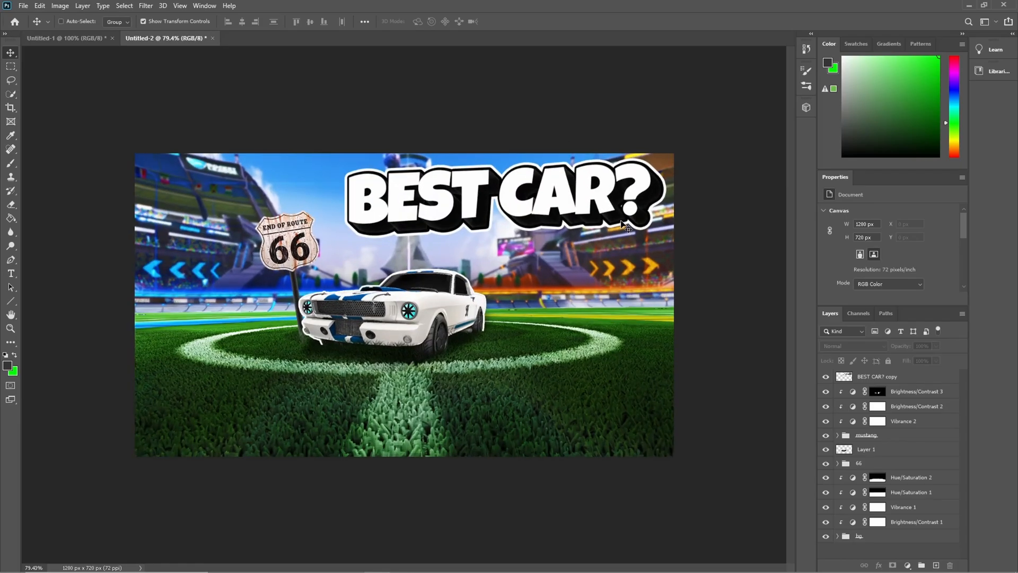
{"action": "scroll", "coordinate": [610, 227], "scroll_direction": "down", "scroll_amount": 5}
{"action": "scroll", "coordinate": [589, 226], "scroll_direction": "up", "scroll_amount": 3}
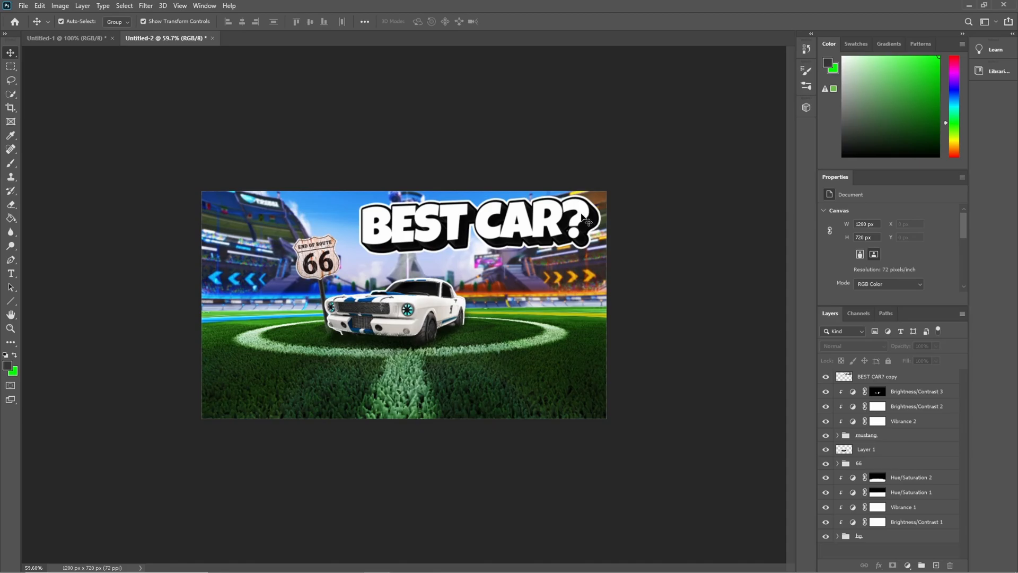
{"action": "key", "text": "ctrl"}
{"action": "scroll", "coordinate": [566, 214], "scroll_direction": "up", "scroll_amount": 1}
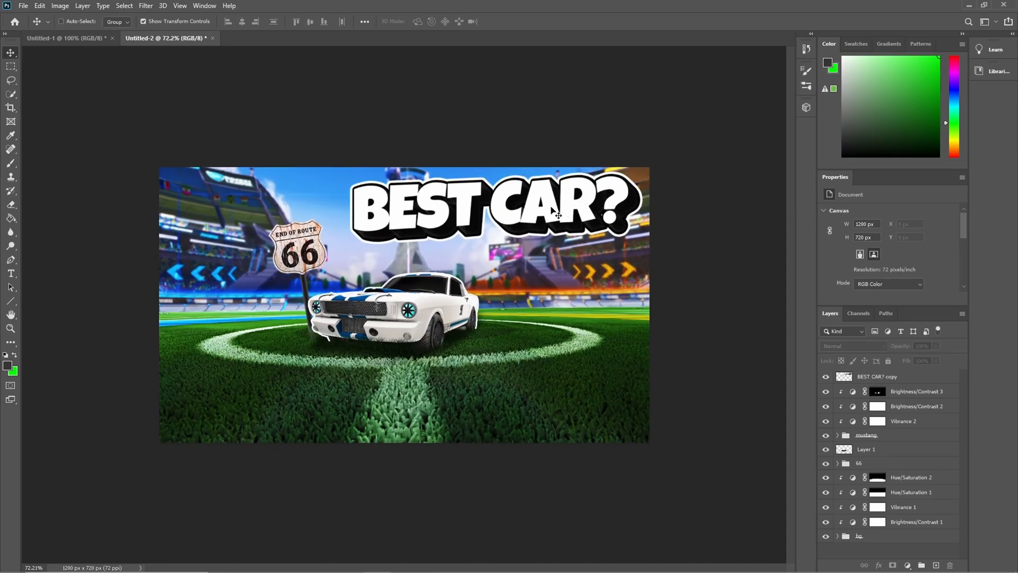
{"action": "left_click_drag", "start_coordinate": [557, 214], "coordinate": [554, 212]}
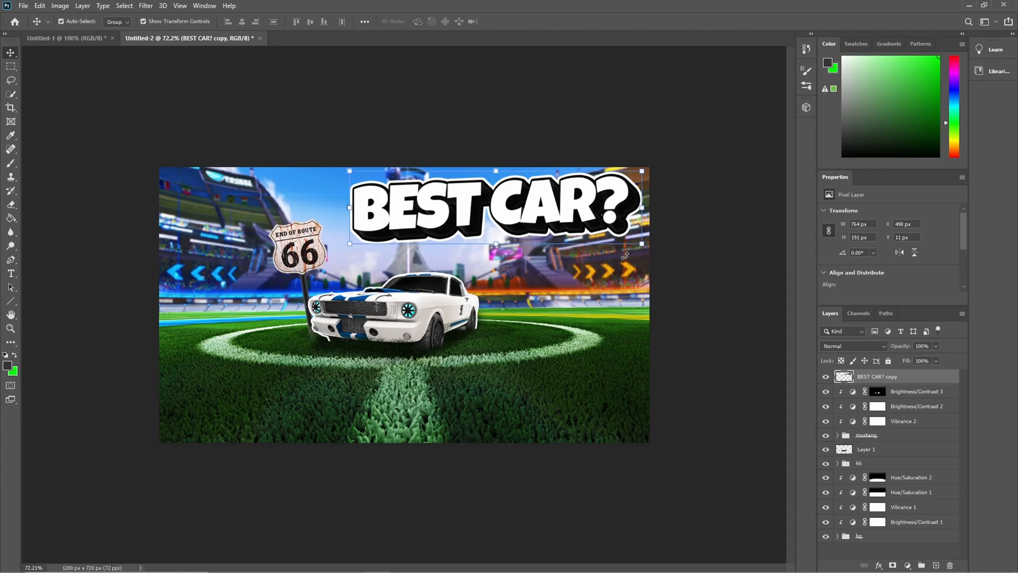
{"action": "left_click", "coordinate": [710, 246]}
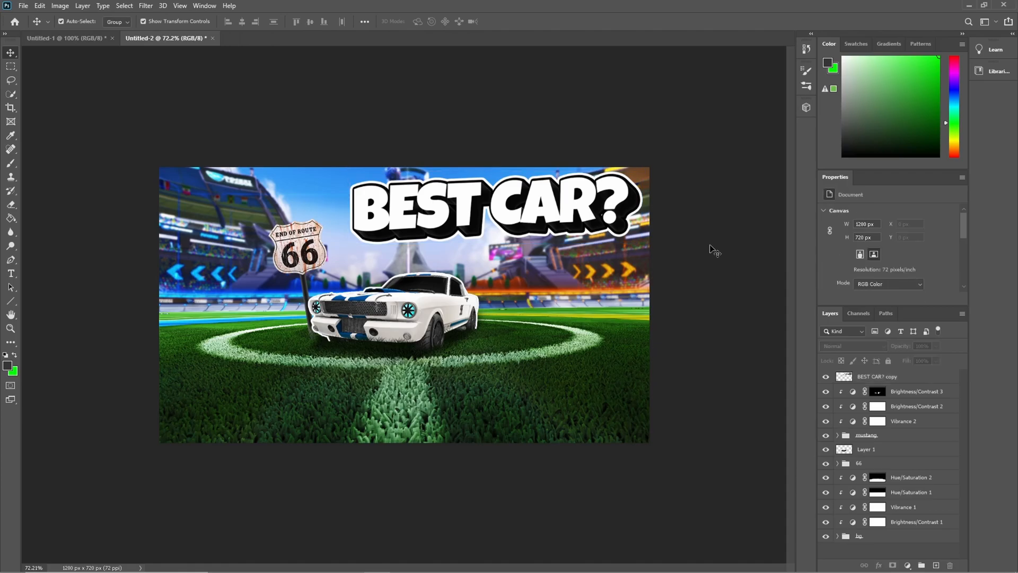